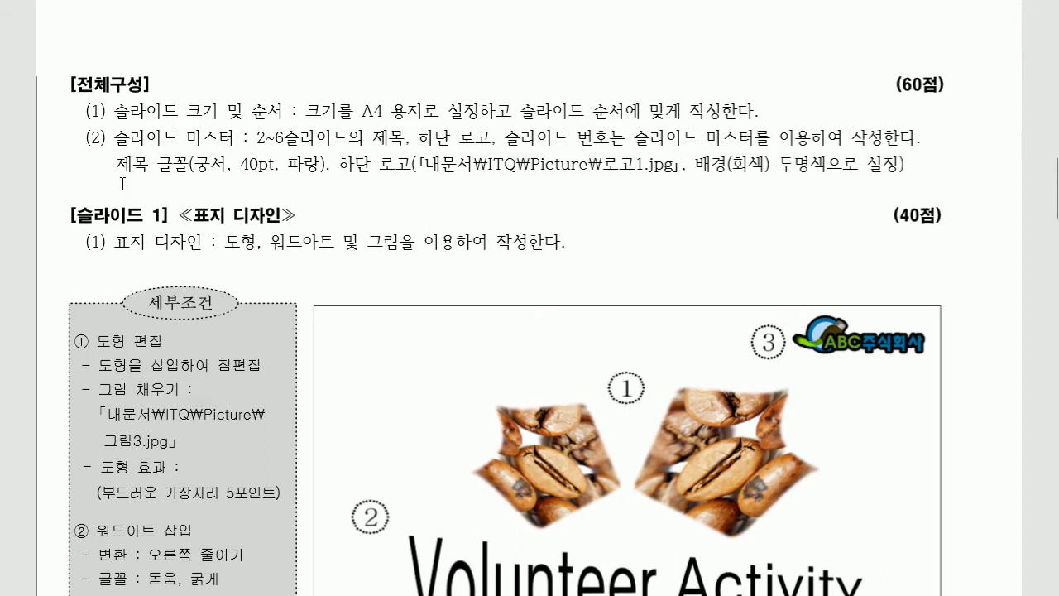
Step: Scroll down through the slide 2 table-of-contents design in the viewer, then back up
scroll(227, 229, "down", 8)
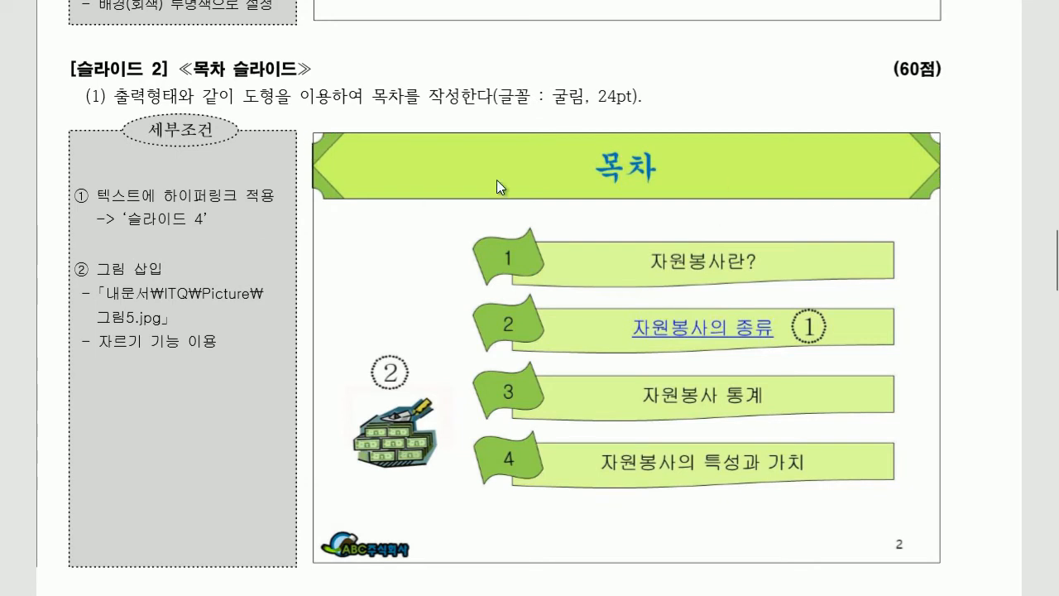
scroll(378, 225, "up", 7)
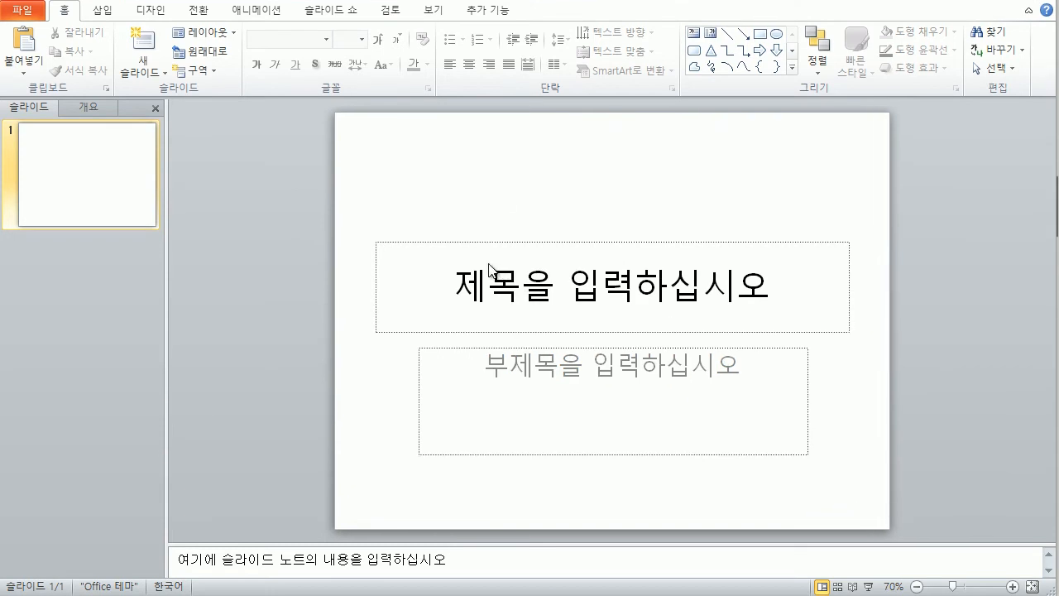
Step: Set the slide size to A4 paper (210x297mm) in Page Setup
left_click(147, 12)
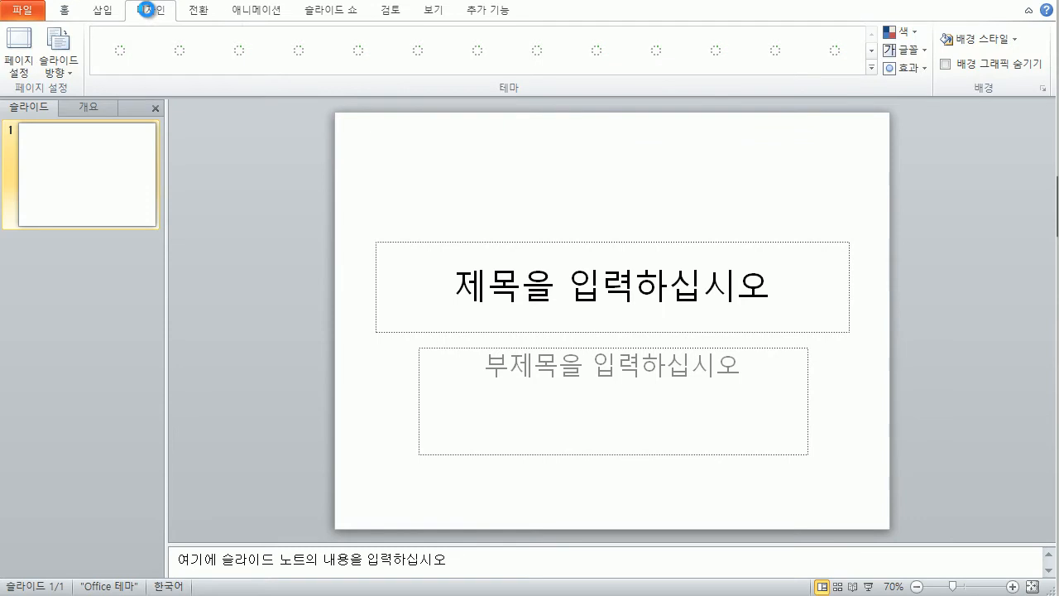
left_click(19, 55)
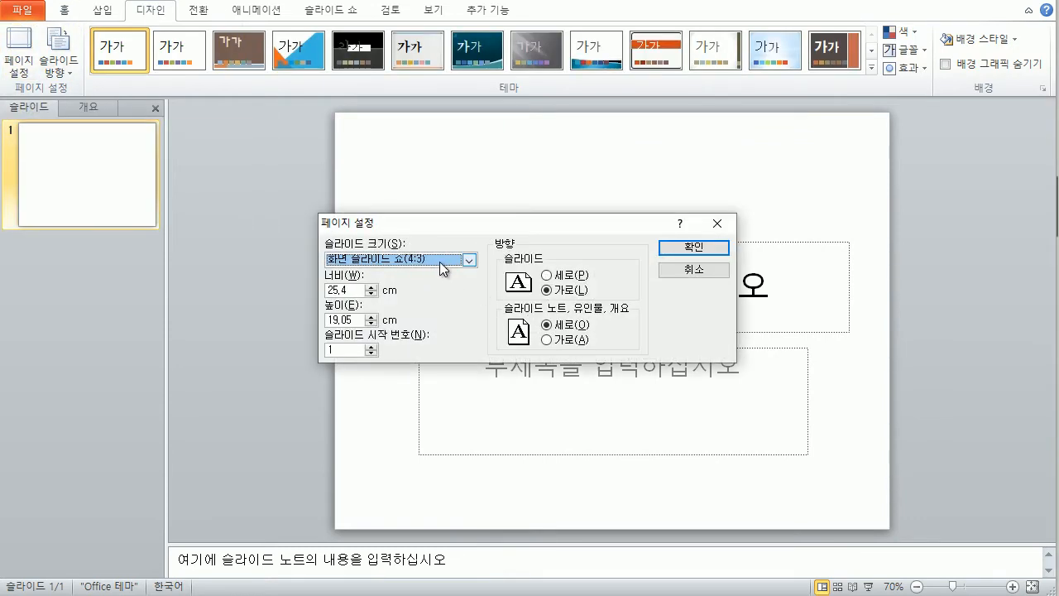
left_click(440, 266)
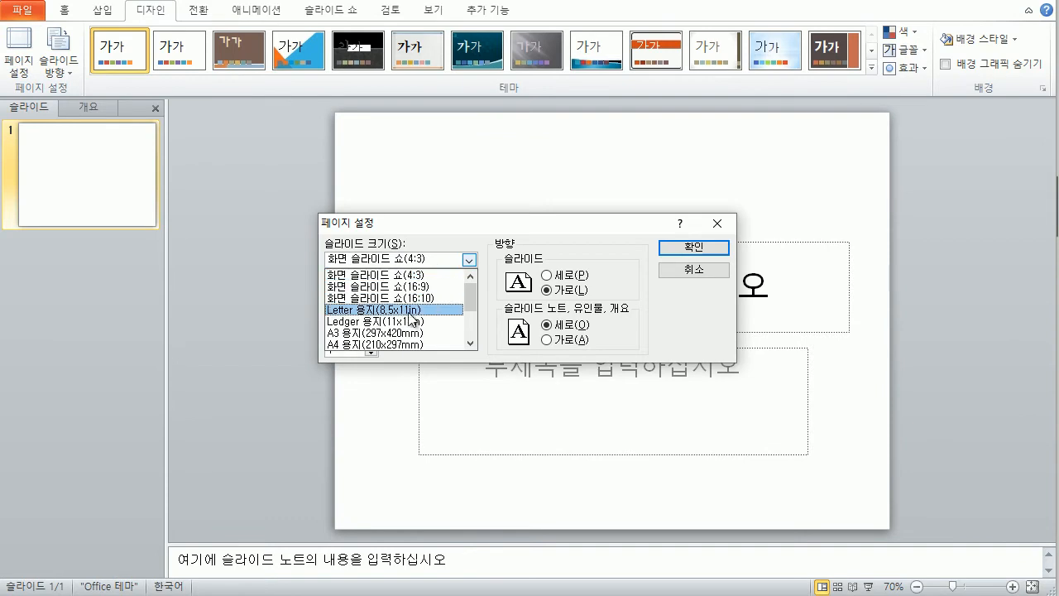
left_click(405, 345)
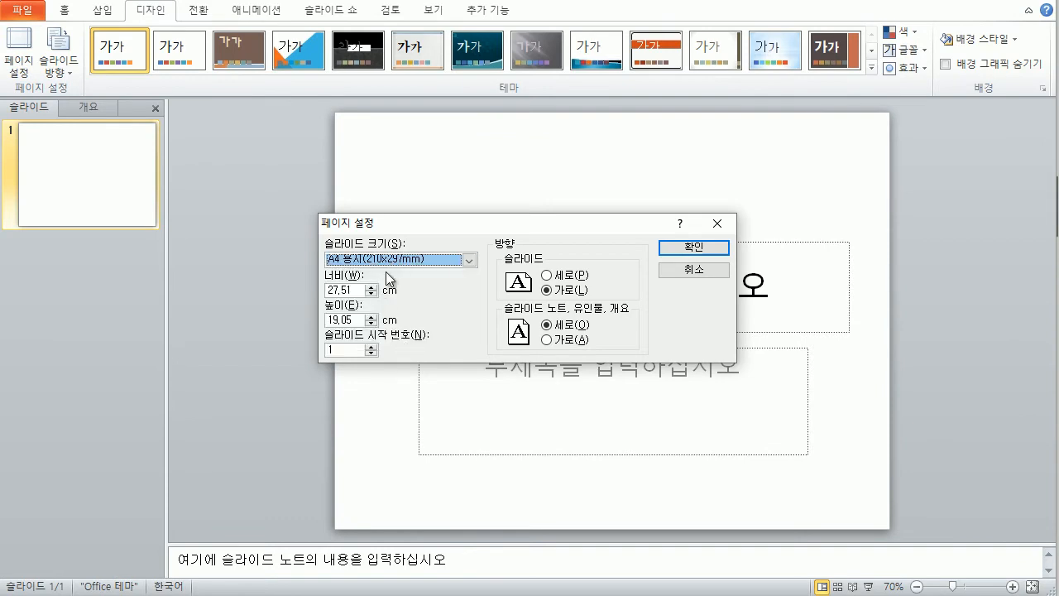
left_click(680, 245)
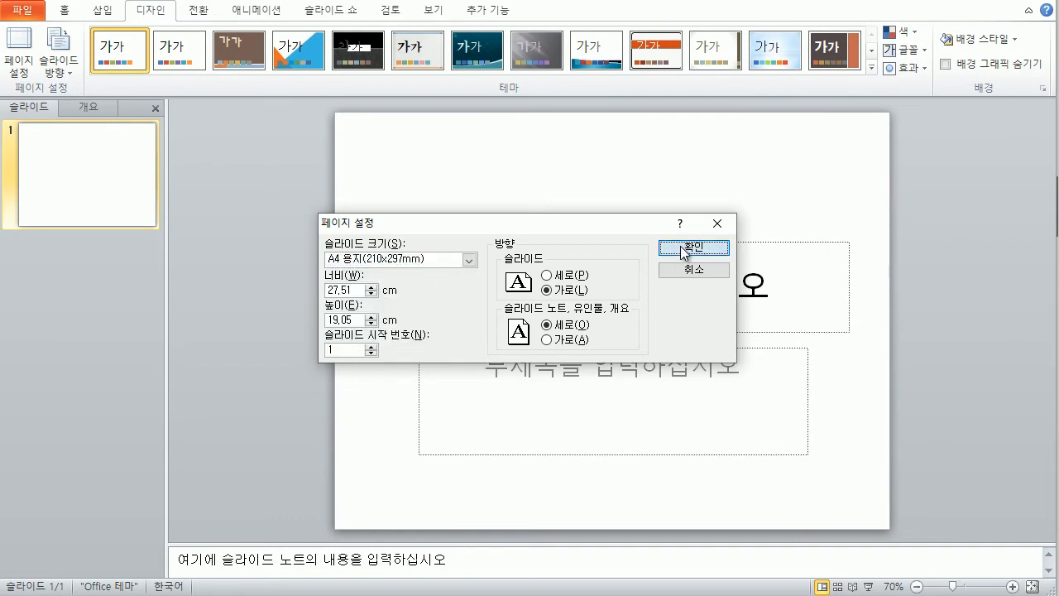
Step: Save the presentation to the Desktop, named with the examinee's ID and name
left_click(25, 10)
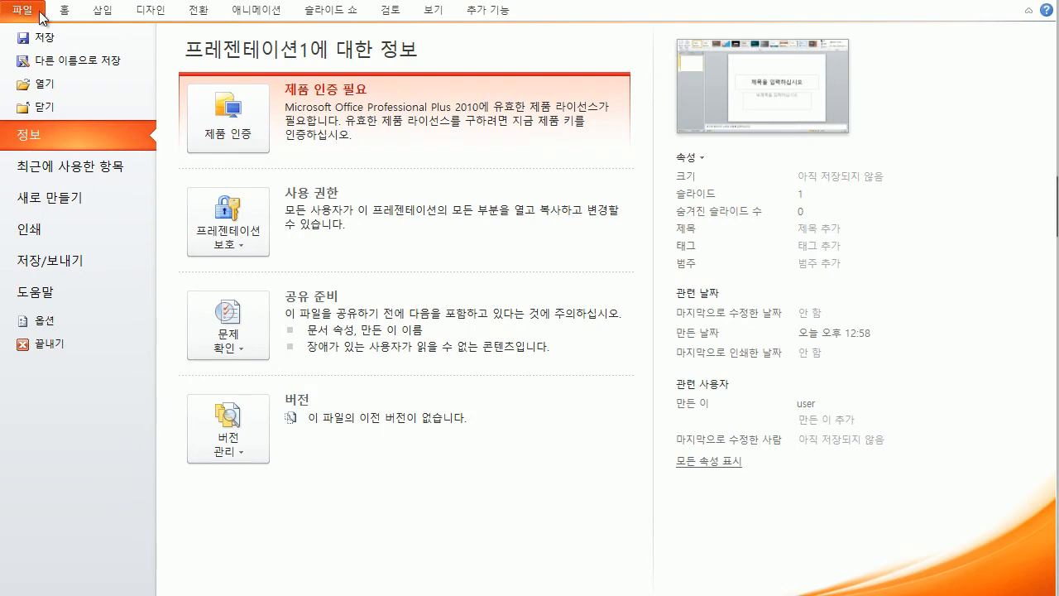
left_click(44, 40)
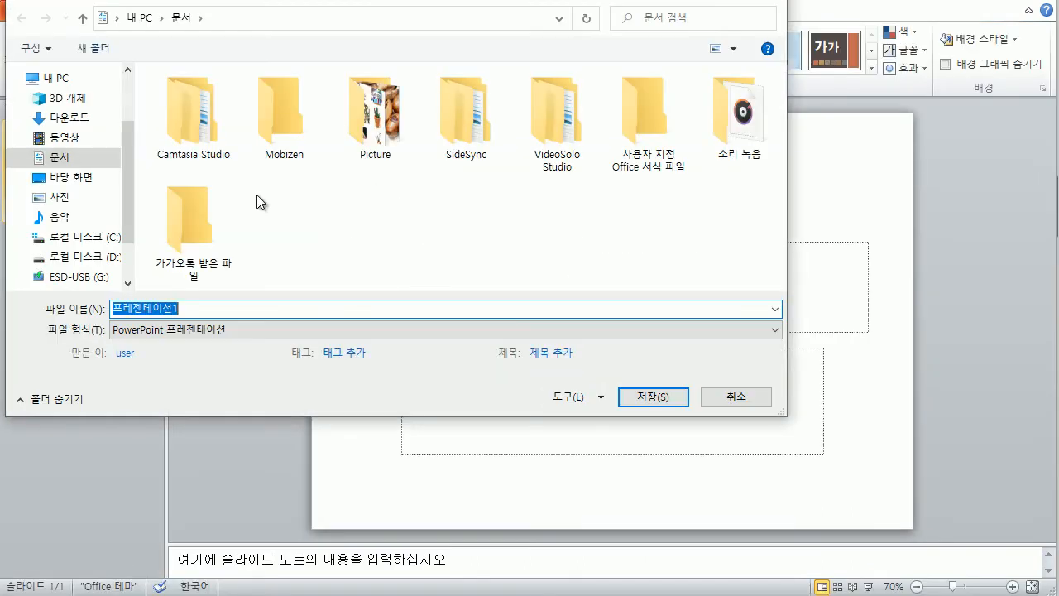
left_click(77, 176)
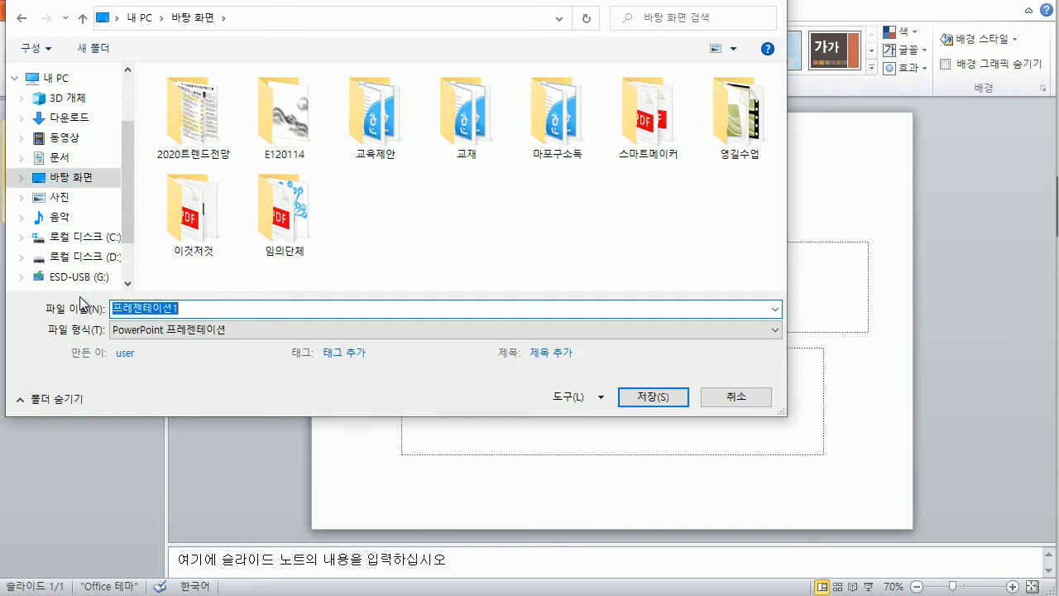
type("1234567")
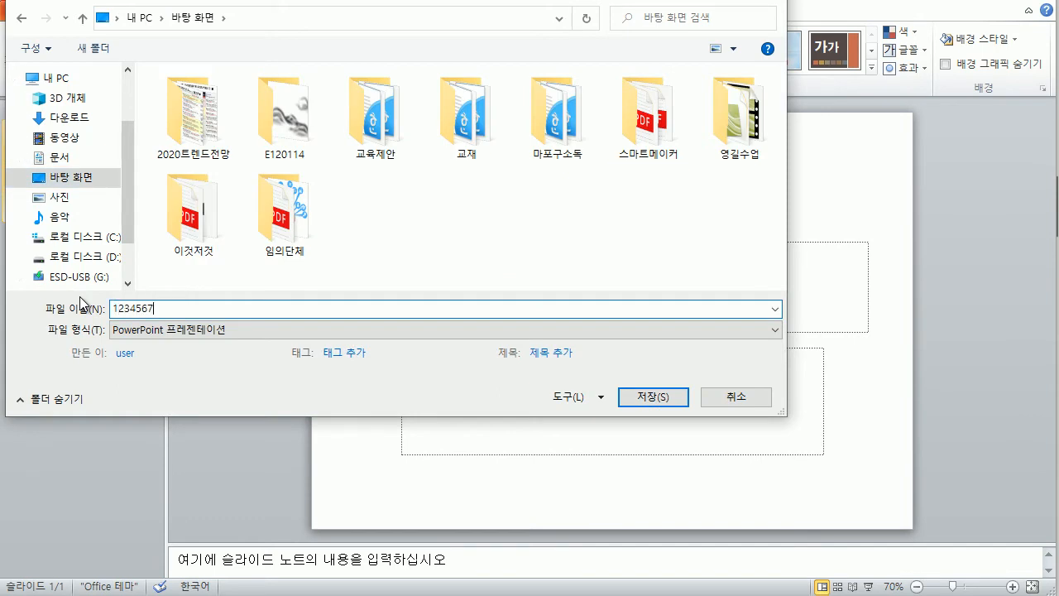
left_click(666, 398)
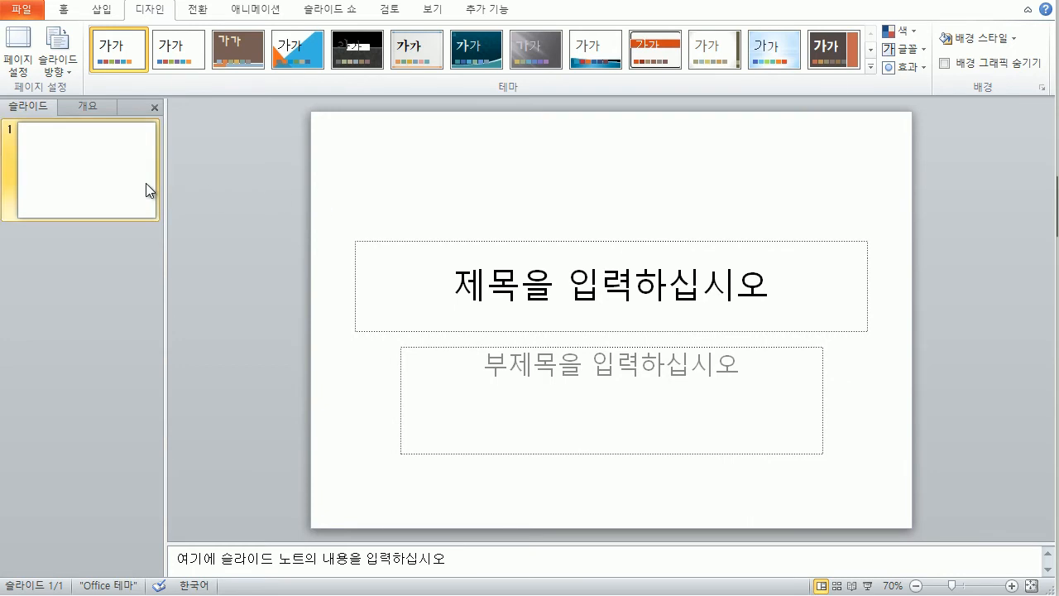
Step: Narrow the slide thumbnail panel and add new slides until there are six
left_click_drag(163, 183, 124, 183)
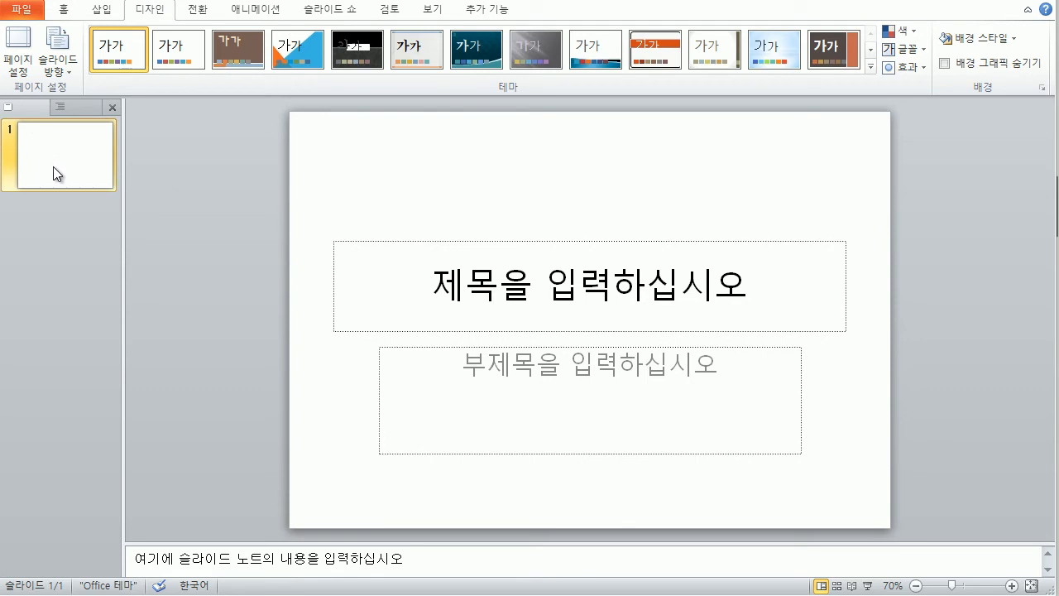
key("Return")
key("Return")
key("Return")
key("Return")
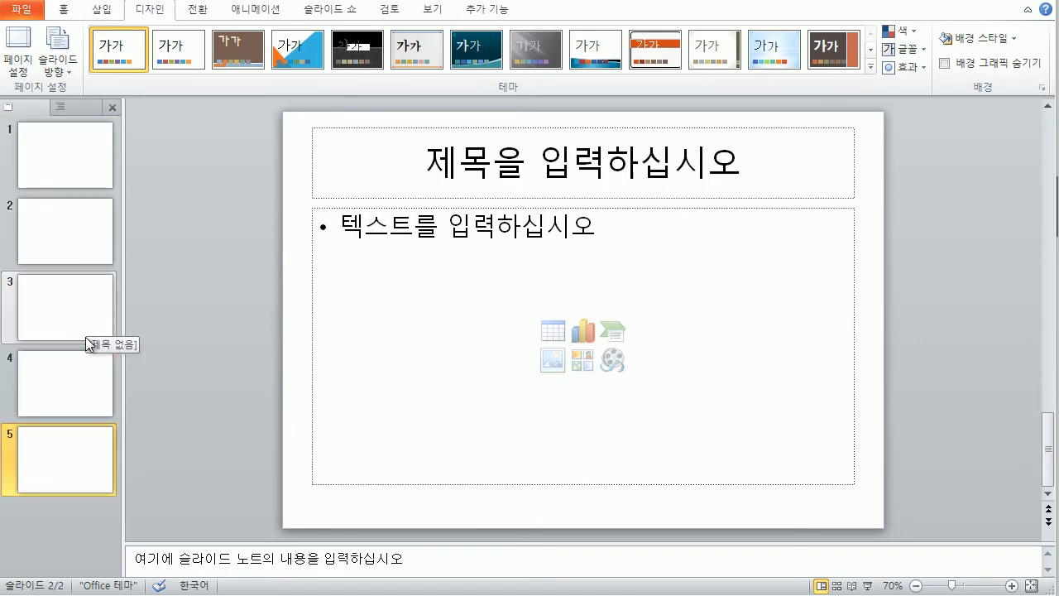
key("Return")
left_click_drag(126, 311, 110, 311)
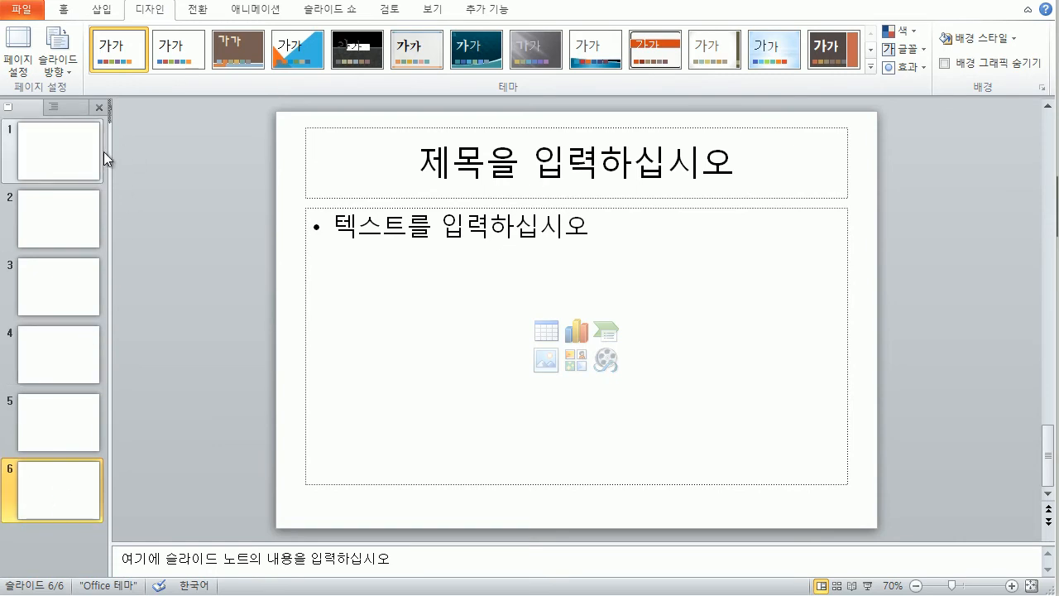
left_click_drag(109, 153, 104, 154)
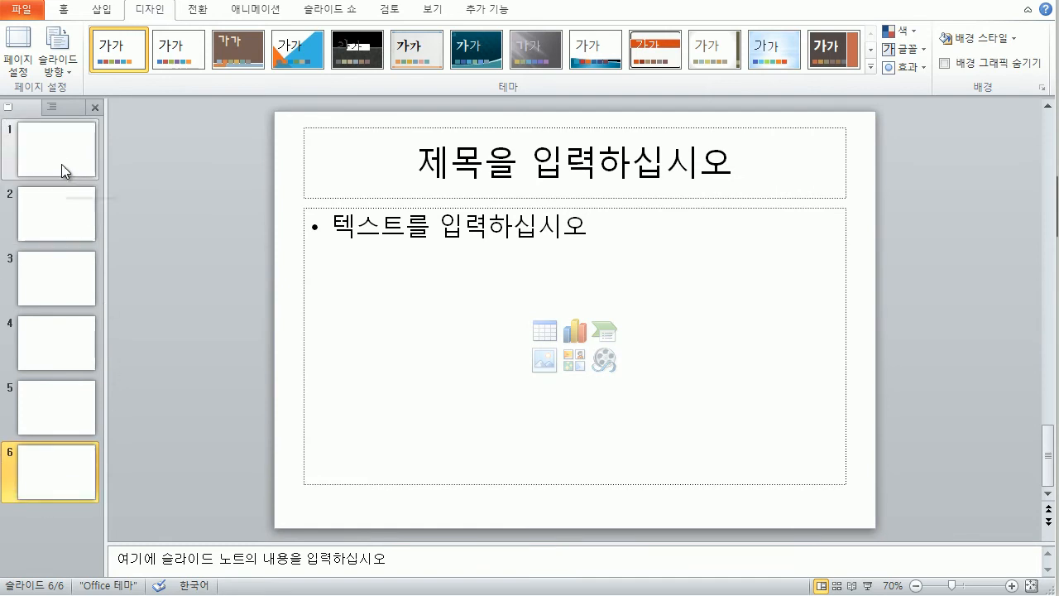
Step: Apply the Title Only layout to slides 2 and 6
left_click(67, 206)
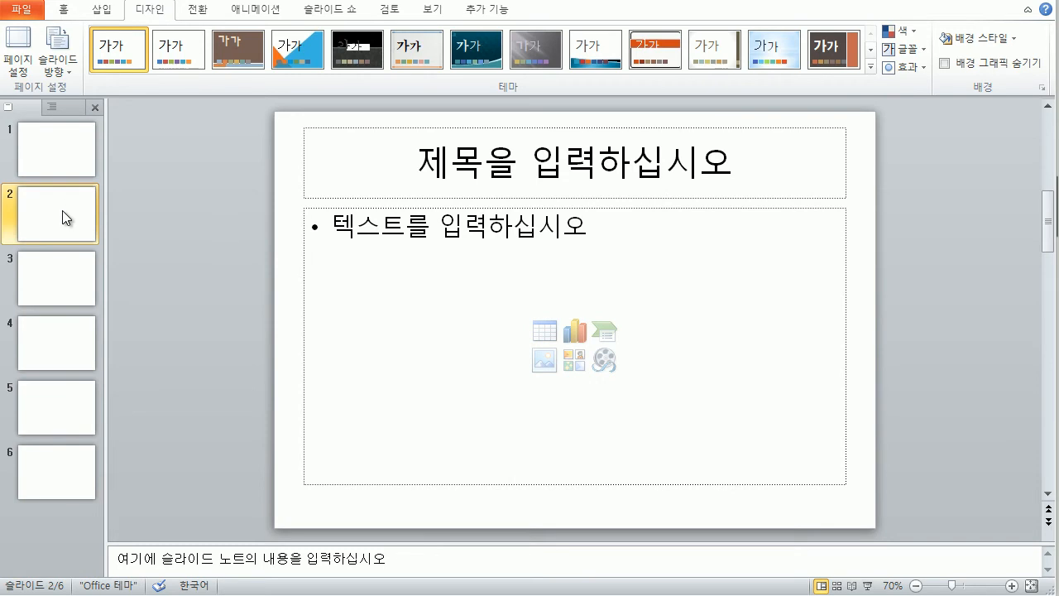
left_click(66, 12)
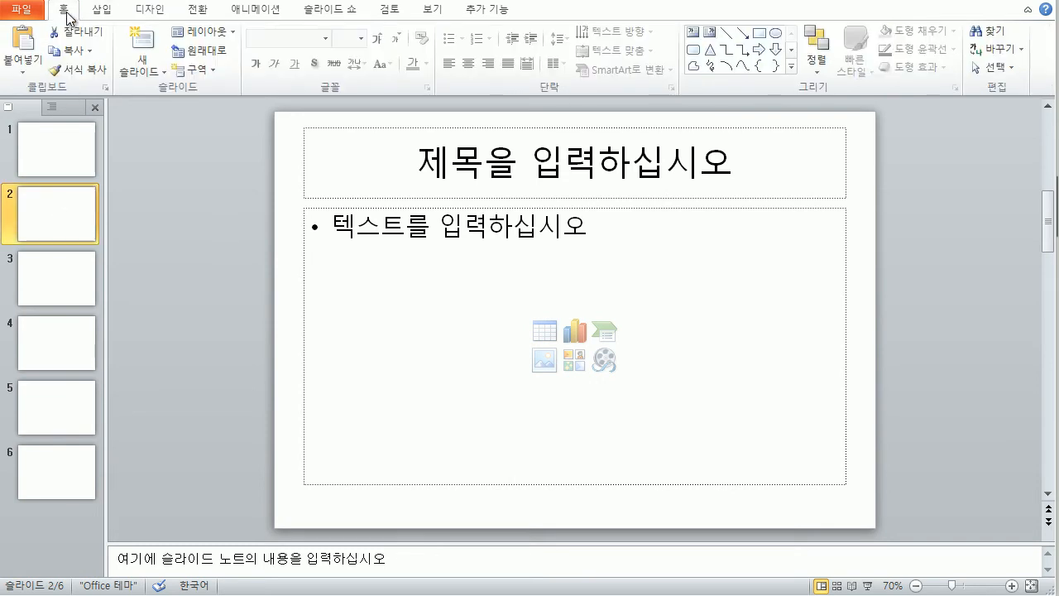
left_click(232, 35)
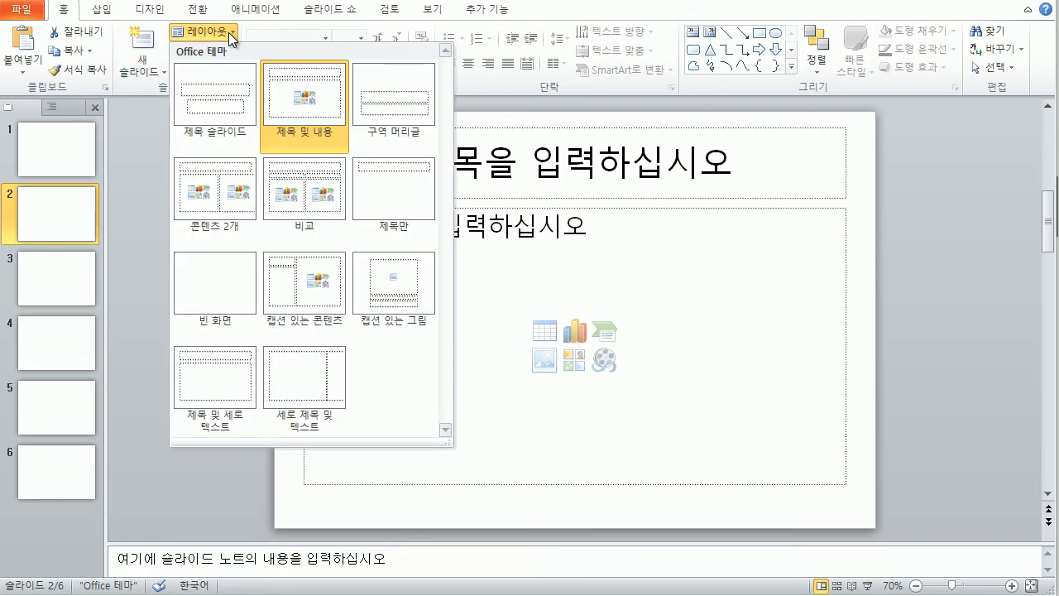
left_click(409, 199)
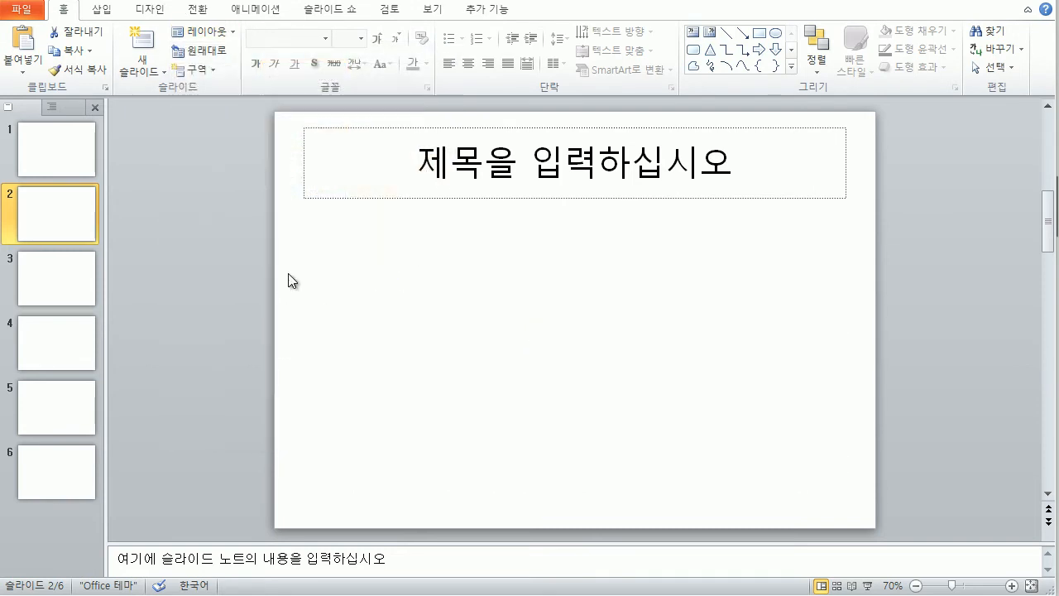
left_click(82, 473)
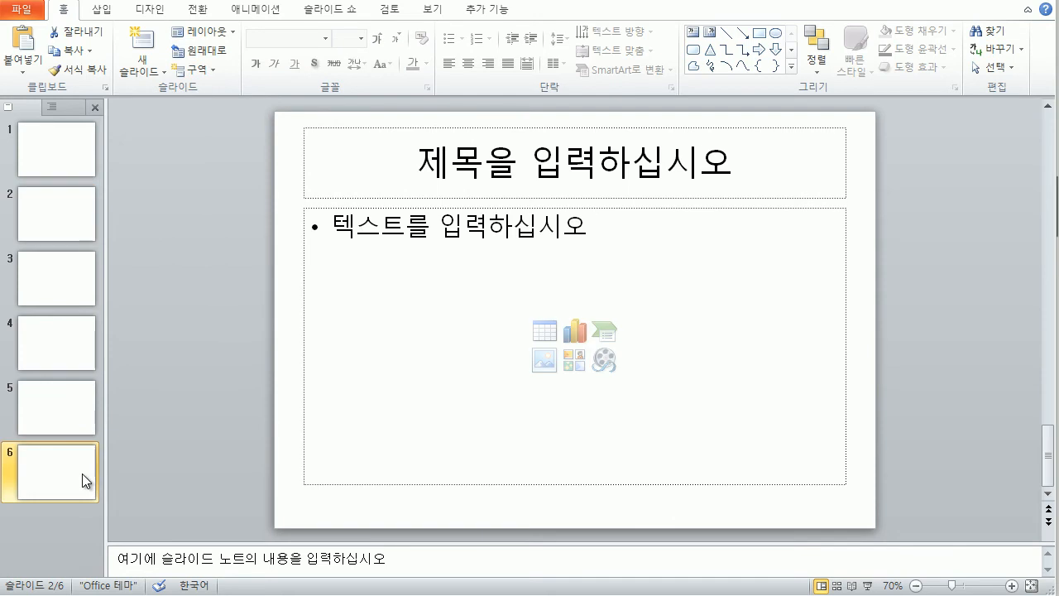
left_click(230, 33)
left_click(377, 199)
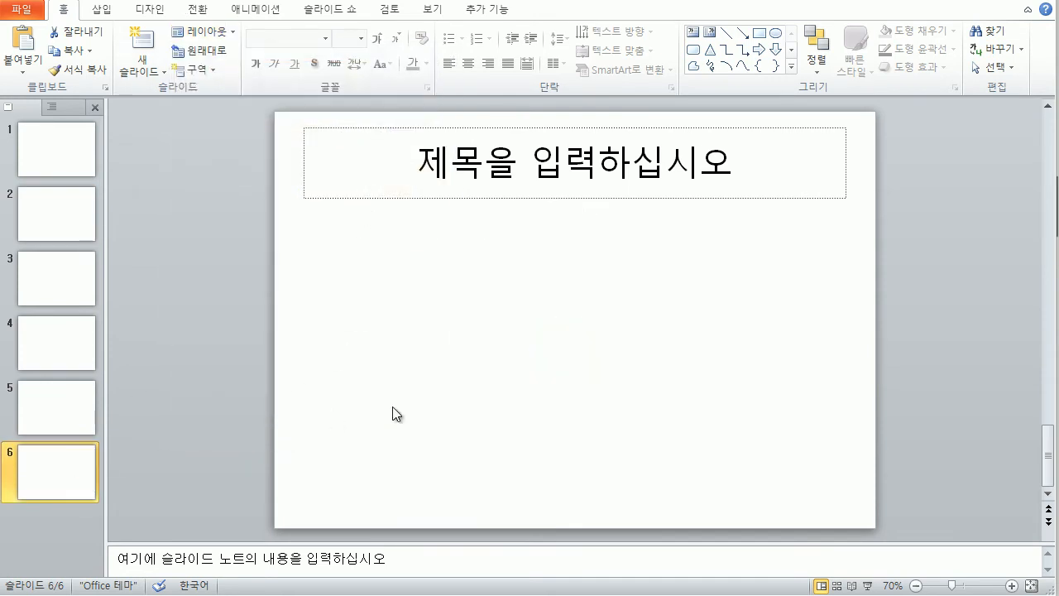
Step: Check the layouts of slides 3 to 5 and slide 2, then return to the title slide
left_click(64, 275)
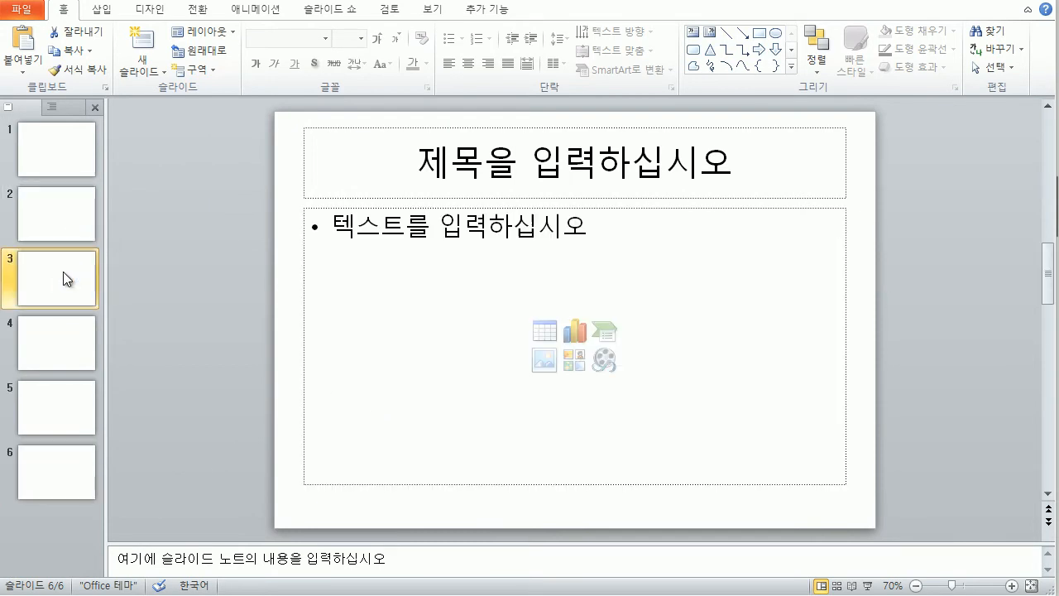
left_click(53, 338)
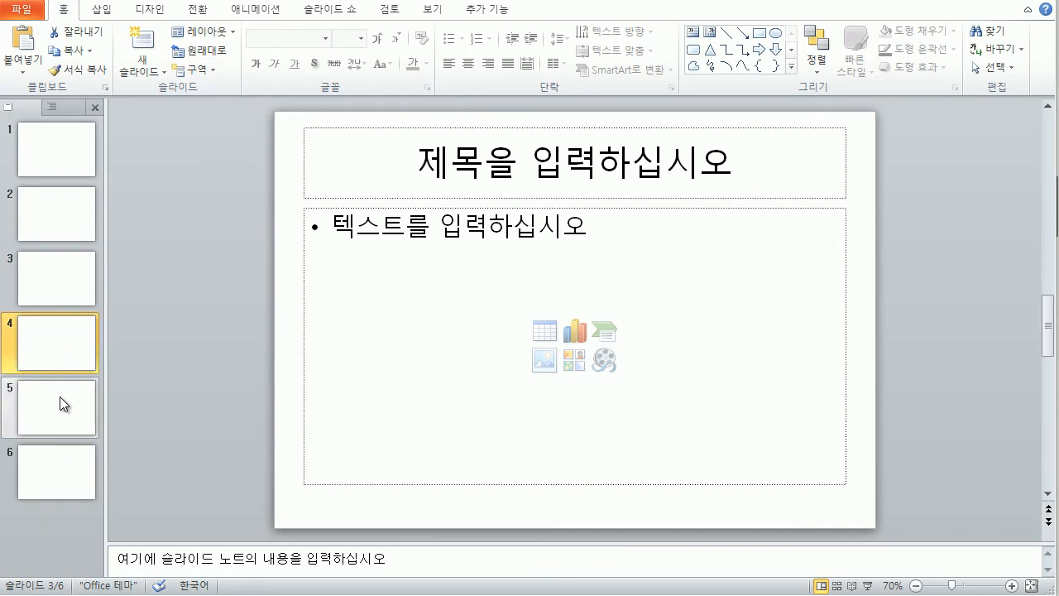
left_click(59, 397)
left_click(46, 224)
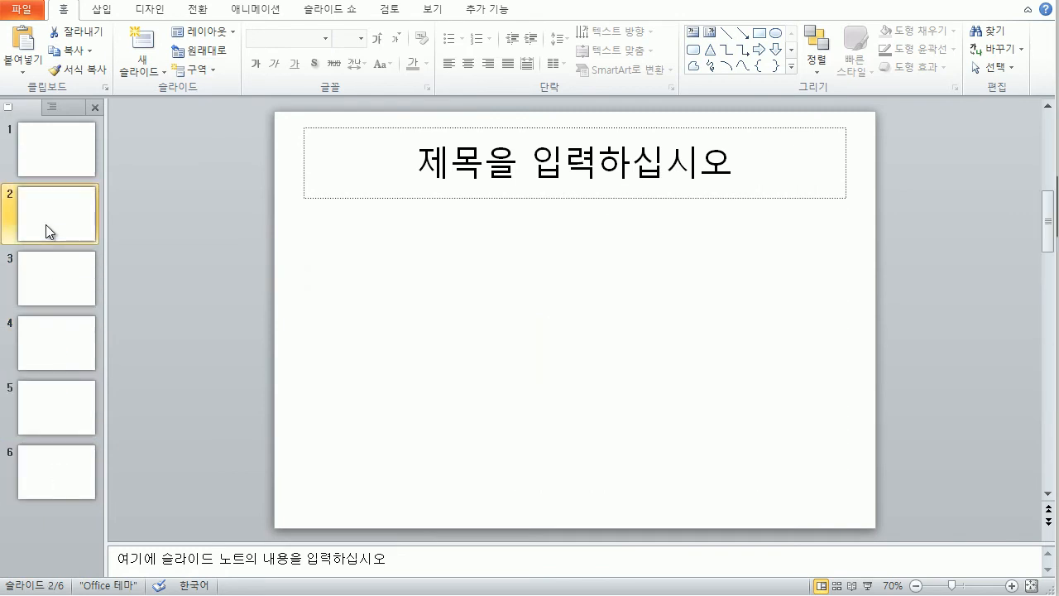
left_click(62, 473)
left_click(59, 214)
left_click(39, 151)
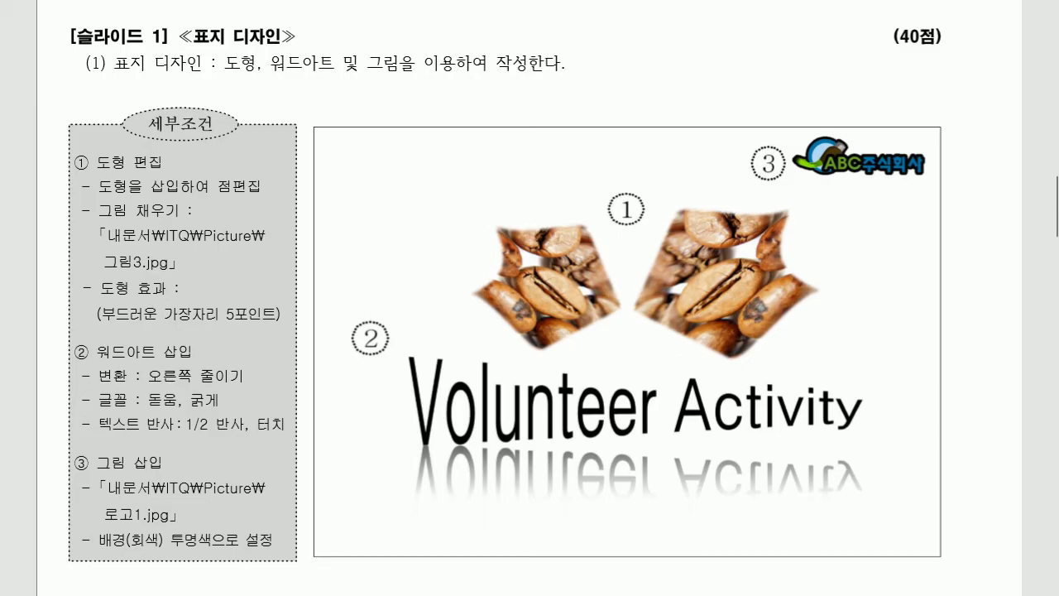
scroll(444, 170, "up", 5)
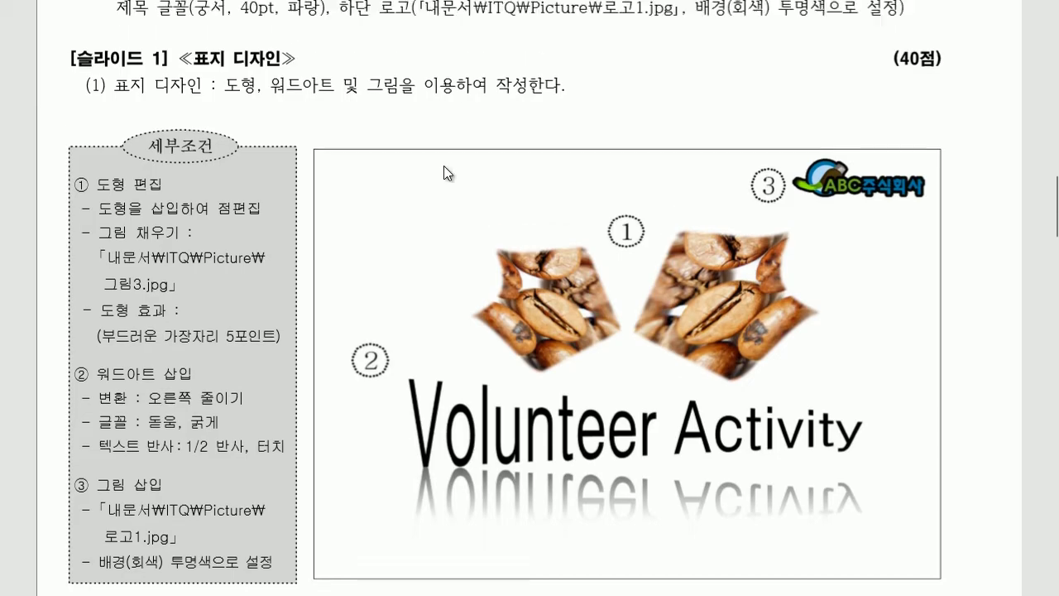
scroll(426, 223, "down", 3)
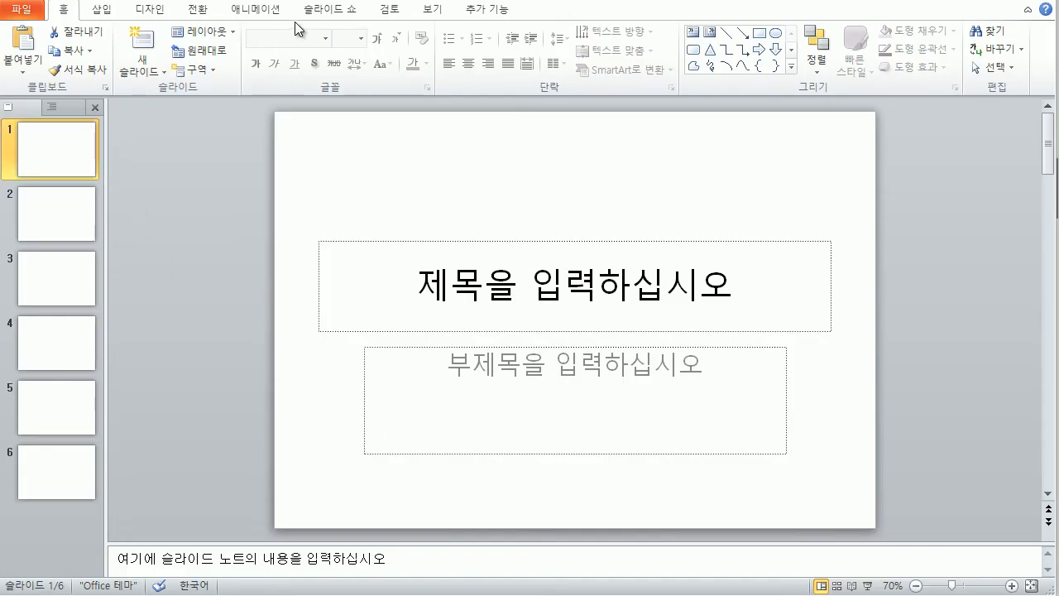
Step: Switch to Slide Master view and select the top Office Theme master slide
left_click(435, 13)
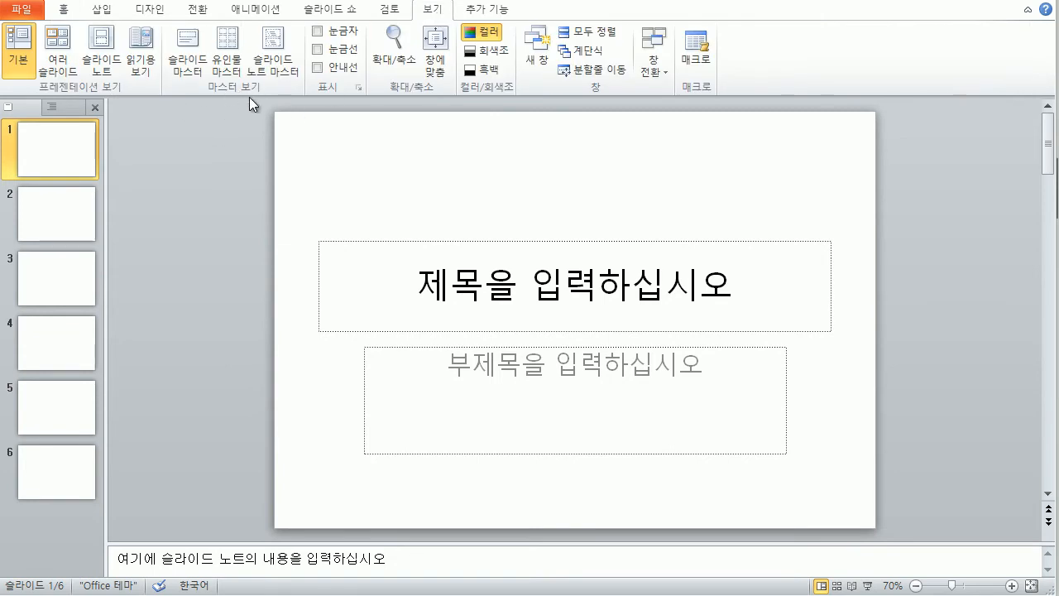
left_click(188, 47)
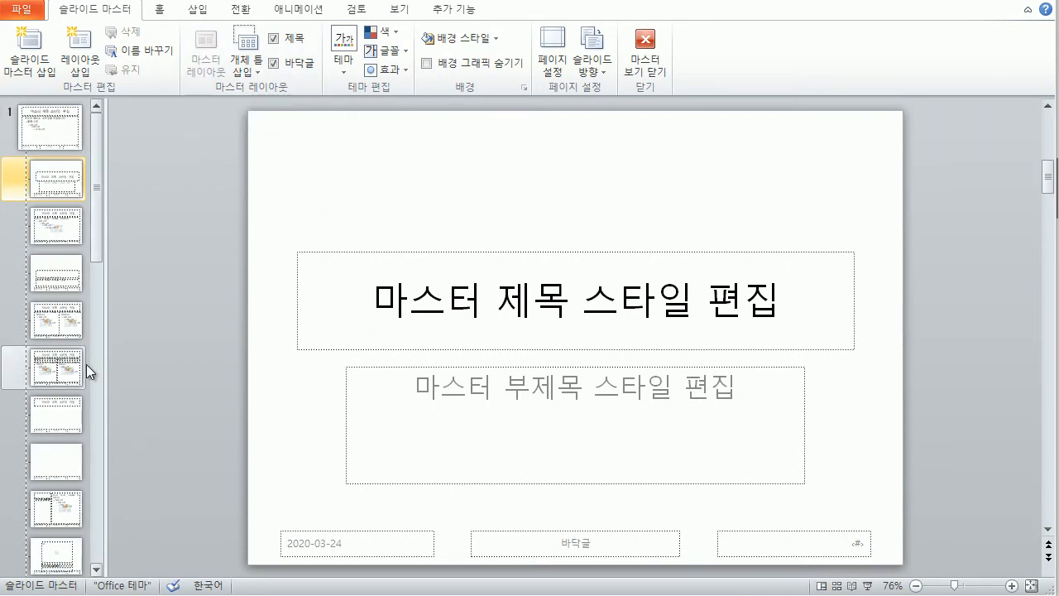
left_click(39, 119)
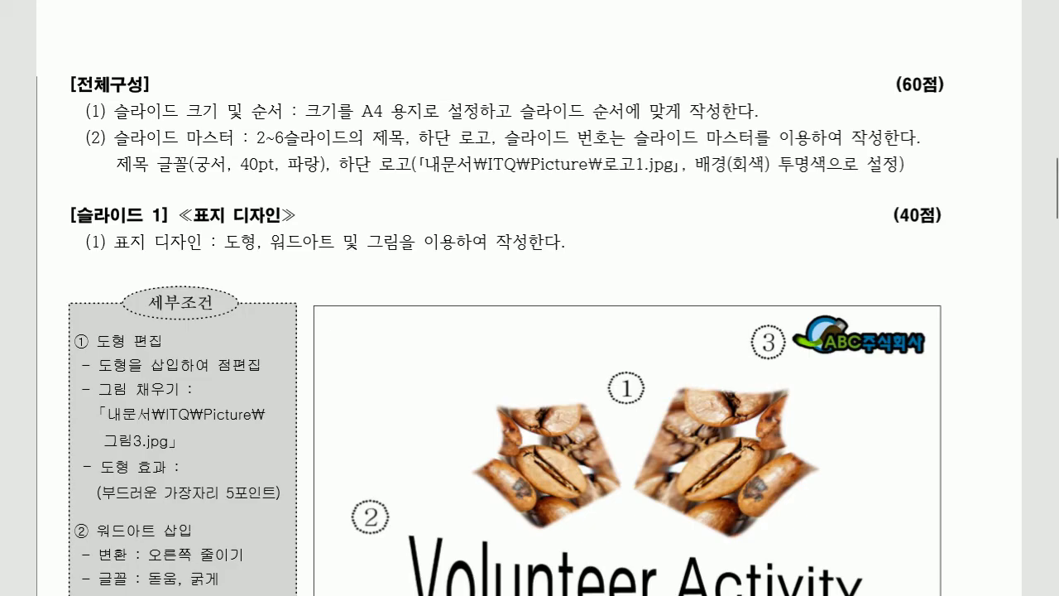
scroll(422, 230, "down", 6)
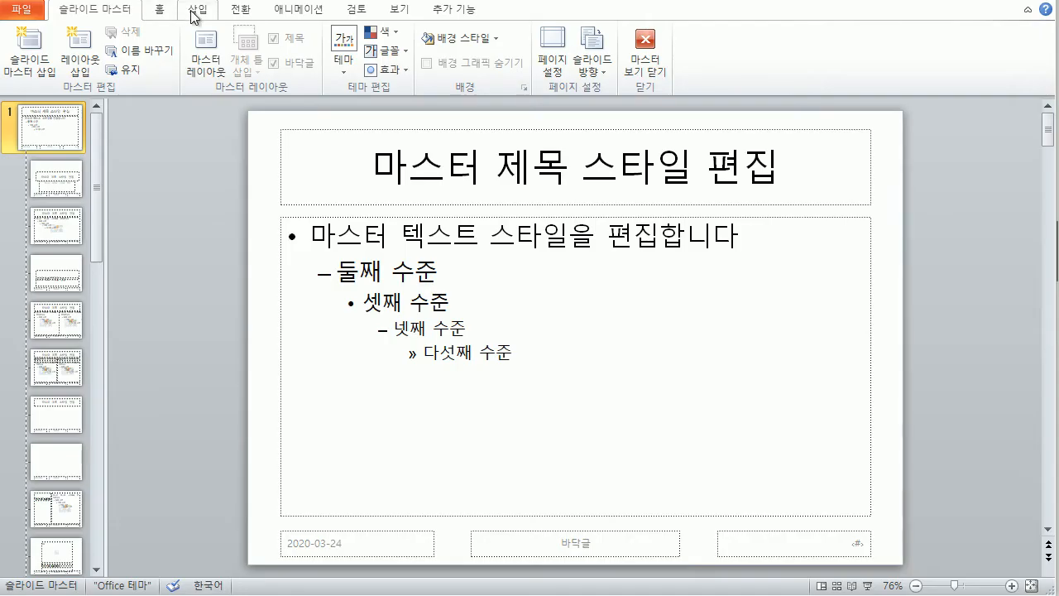
Step: Draw a 2.72 × 27.52 cm banner shape across the top of the master slide
left_click(194, 15)
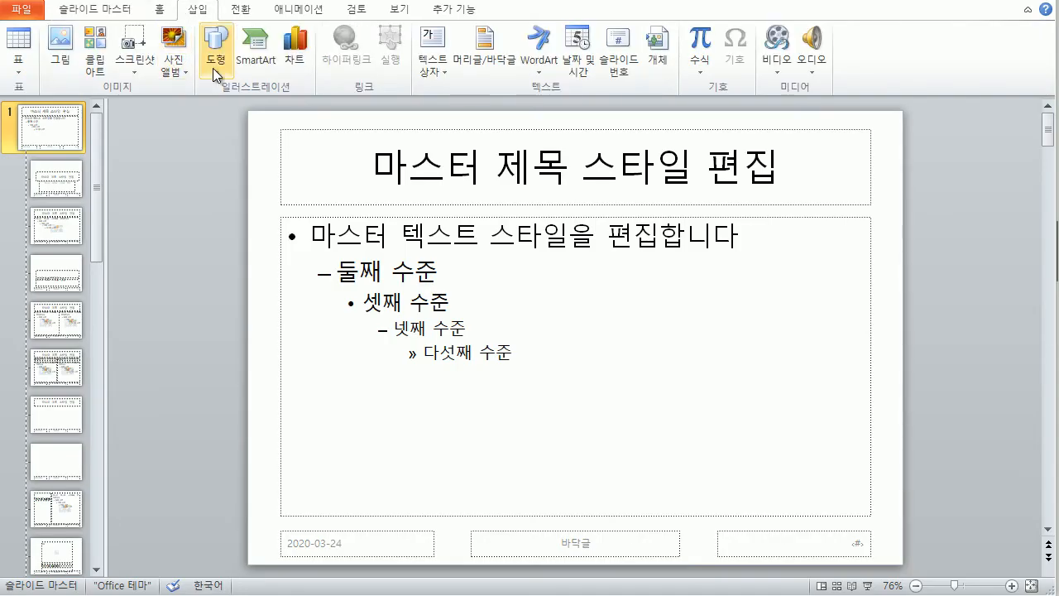
left_click(214, 73)
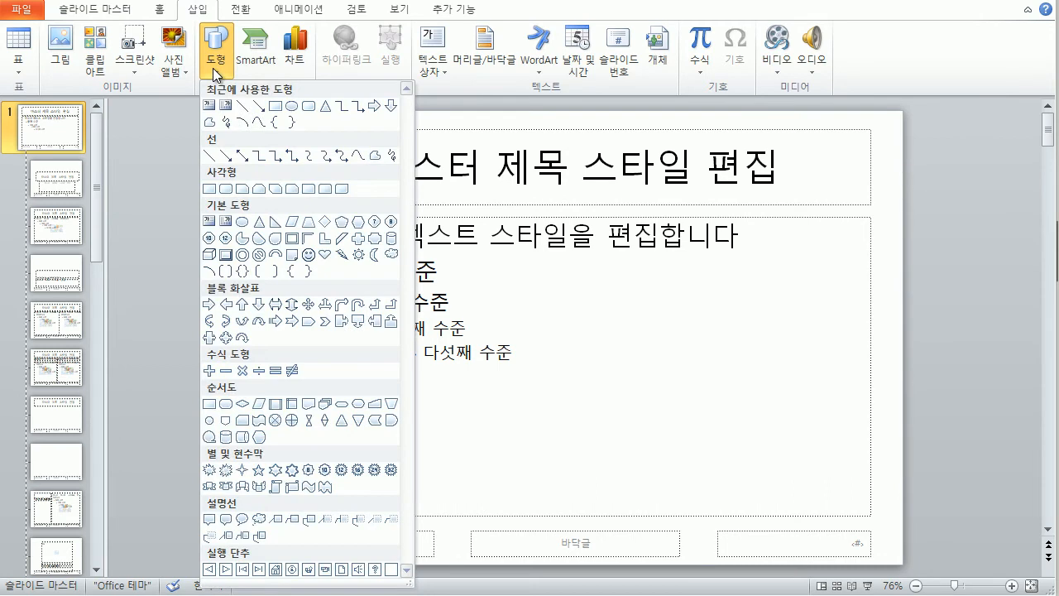
left_click(377, 240)
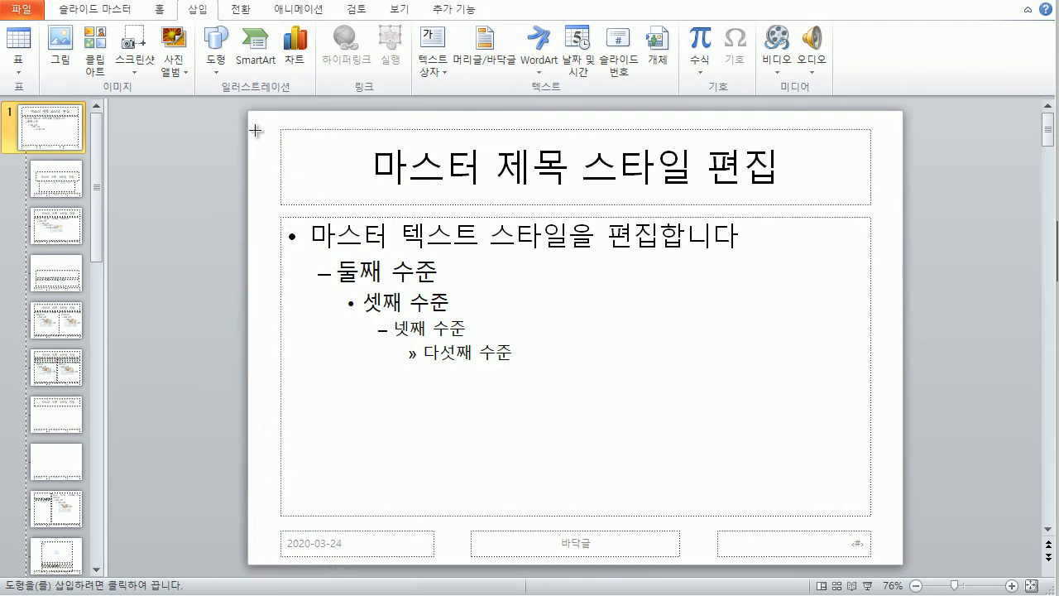
left_click_drag(247, 116, 896, 176)
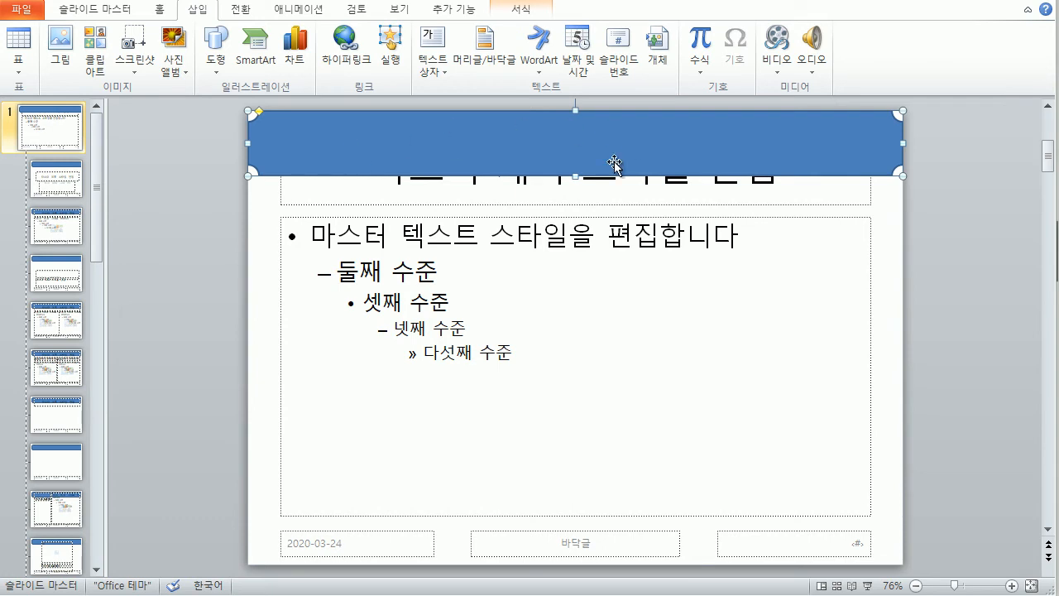
Step: Fill the banner shape with green
left_click(521, 10)
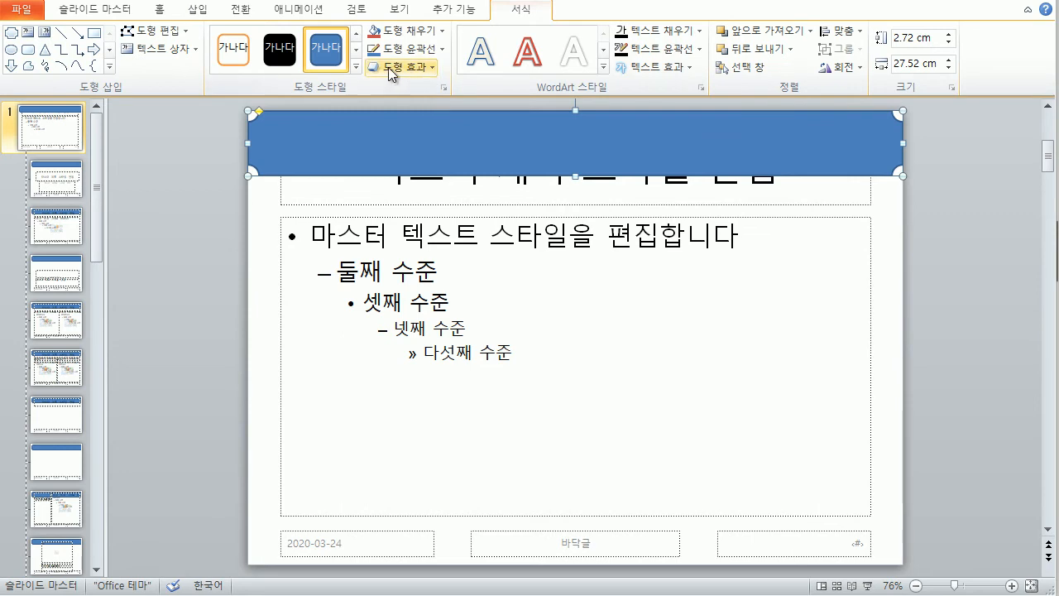
left_click(441, 33)
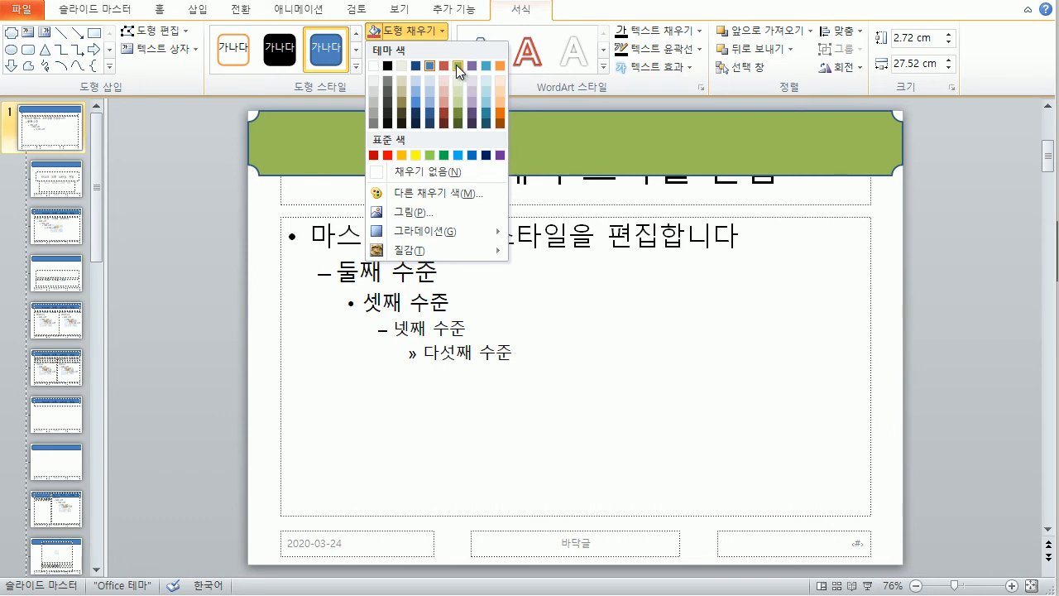
left_click(456, 65)
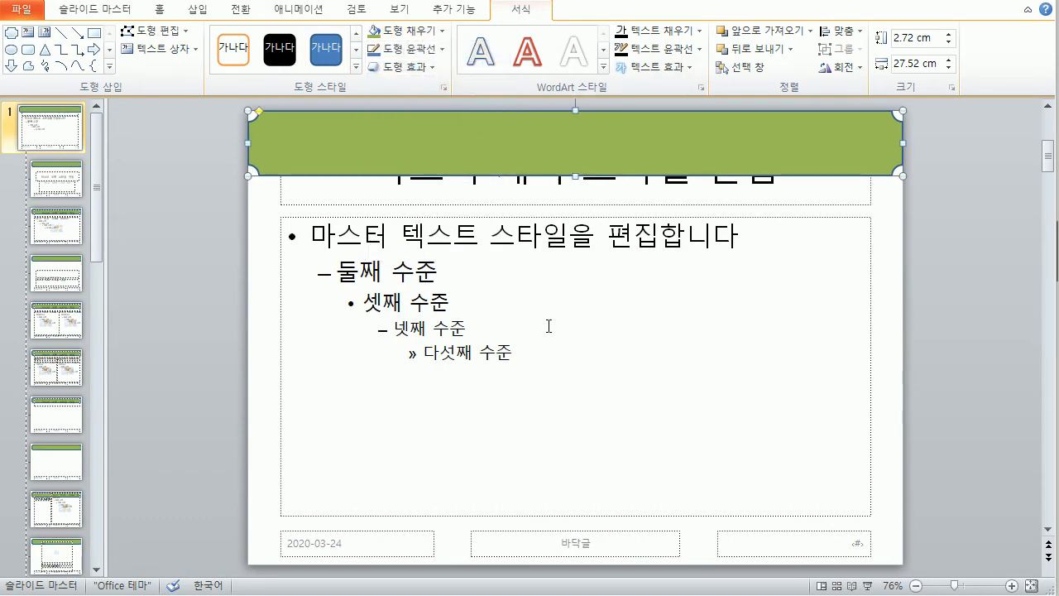
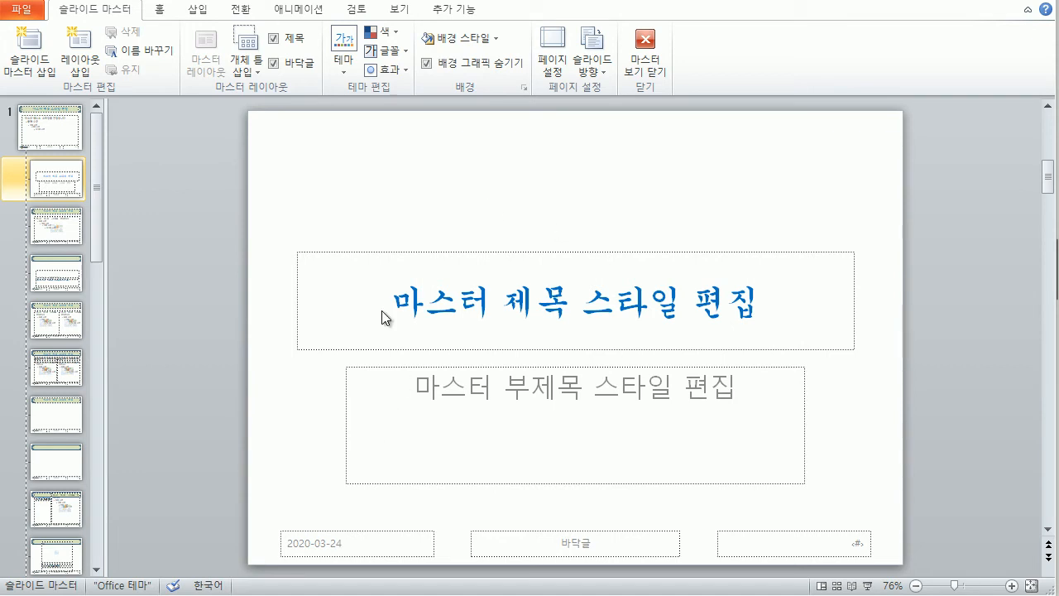
Step: Move on from the finished blue master title style to the Insert tab
left_click(195, 10)
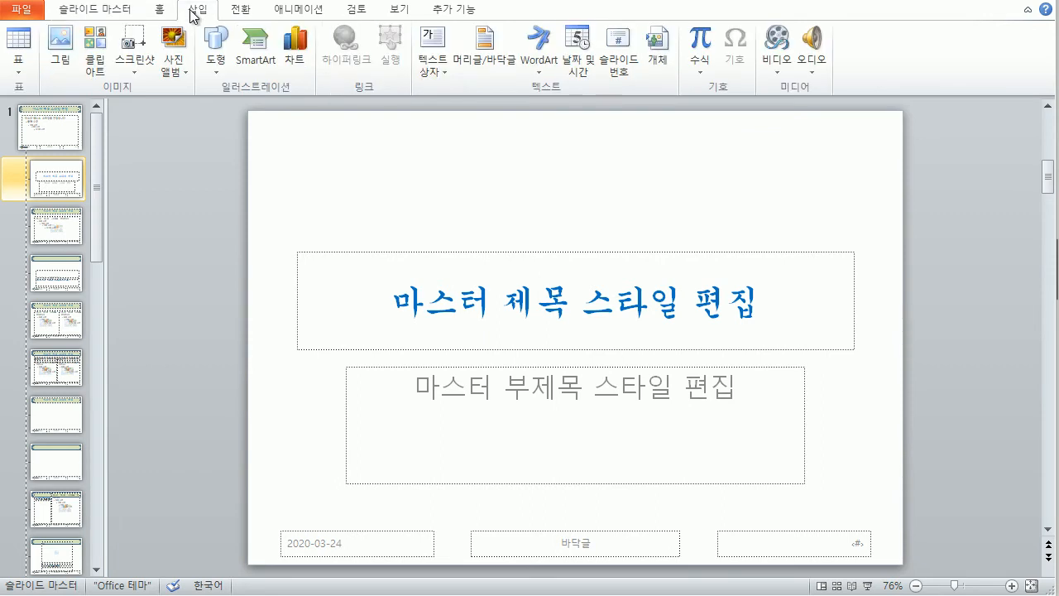
Step: Add slide numbers to all slides, hidden on the title slide, via Header & Footer
left_click(488, 54)
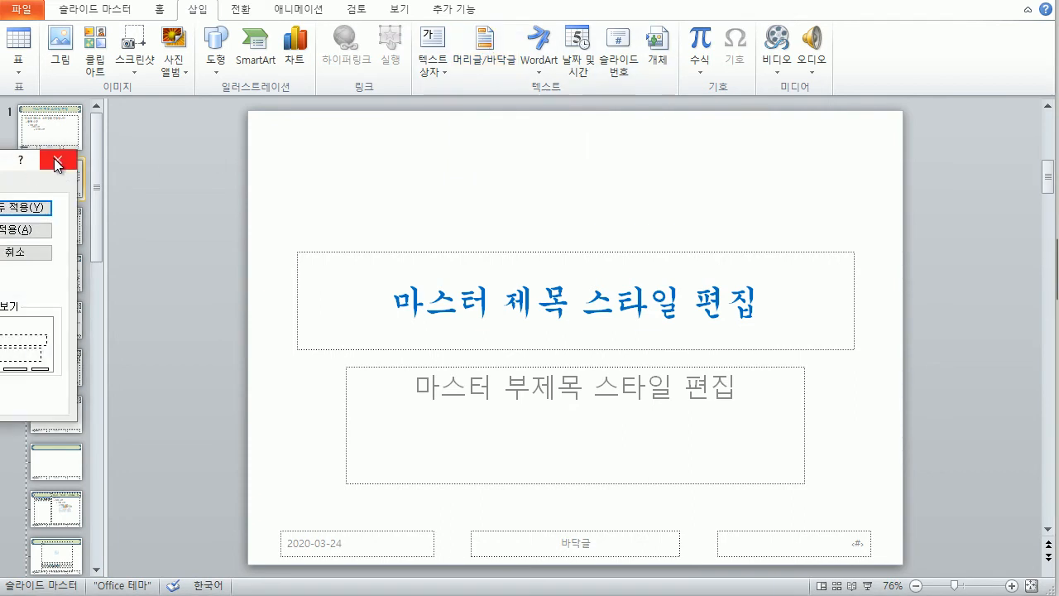
left_click(57, 162)
left_click(617, 52)
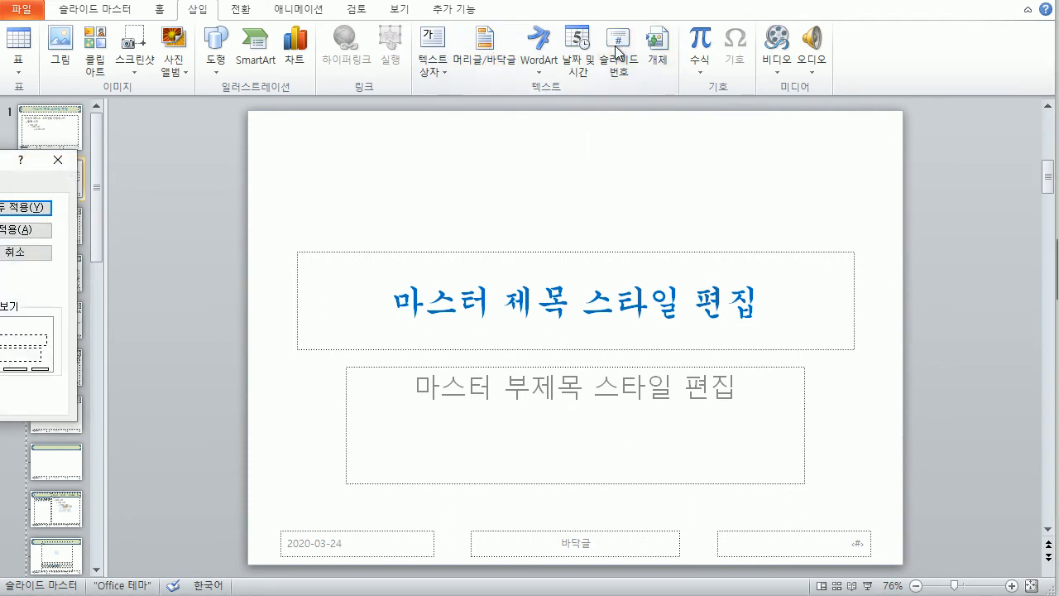
left_click_drag(2, 158, 631, 76)
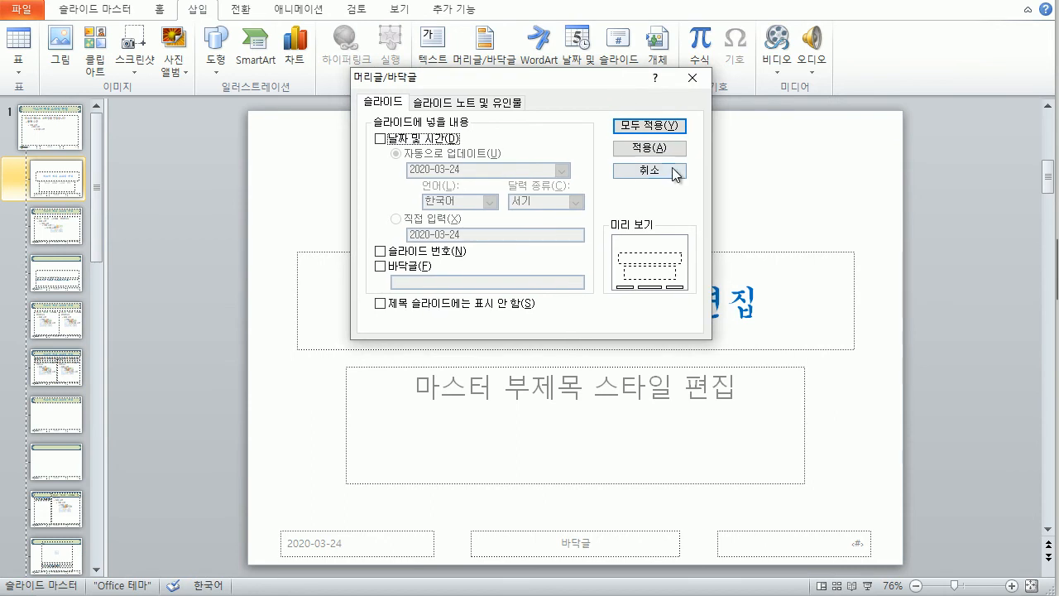
left_click(381, 253)
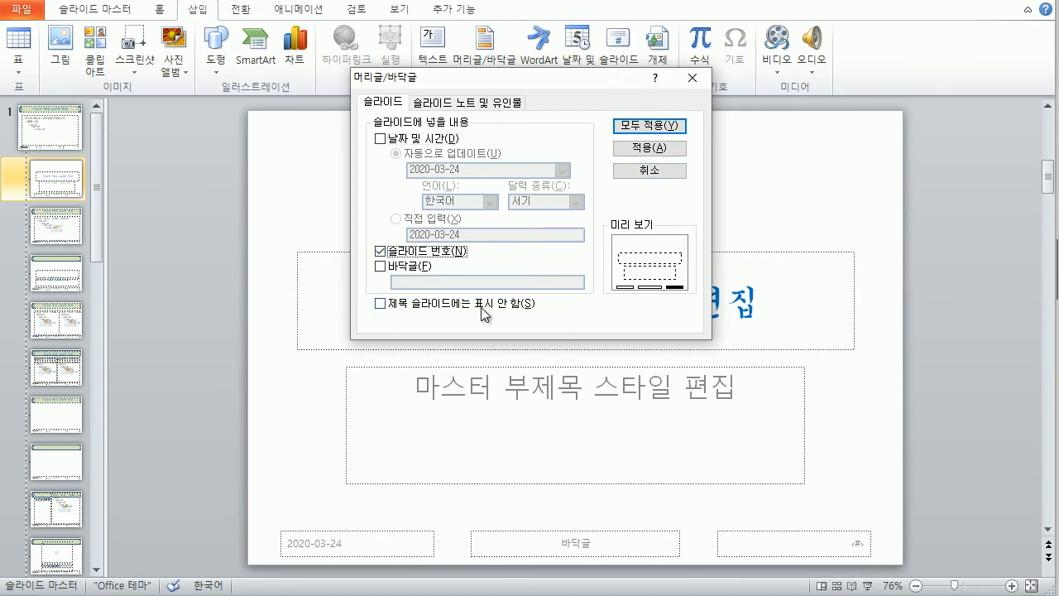
left_click(381, 302)
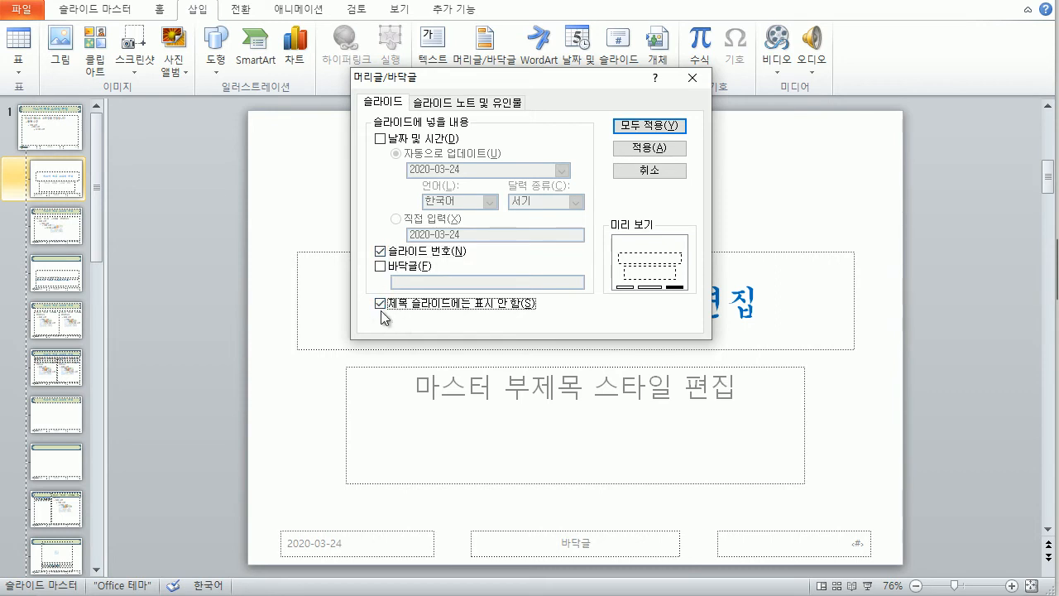
left_click(630, 127)
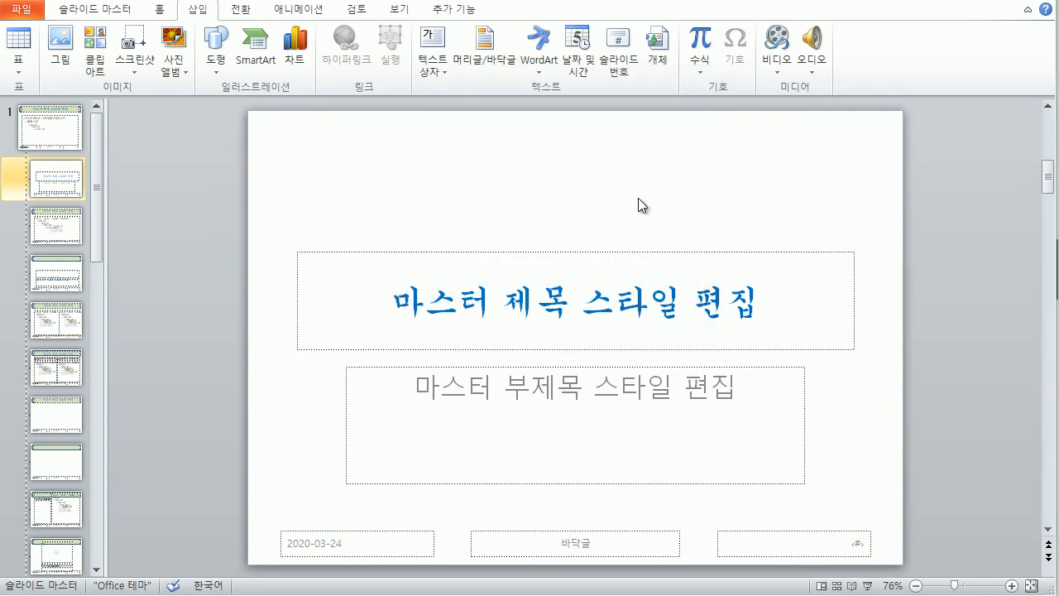
left_click(103, 10)
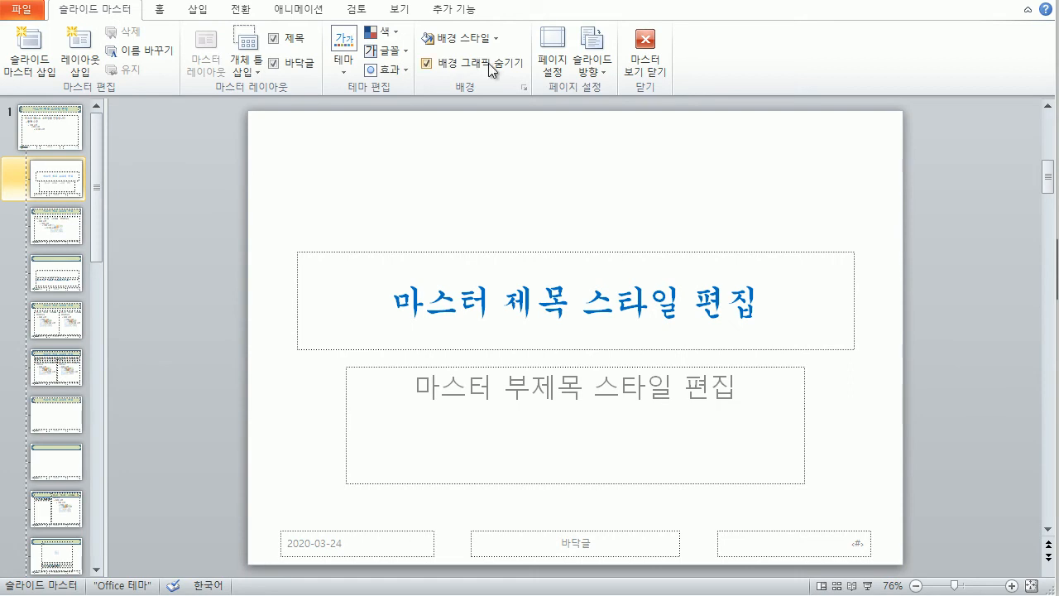
Step: Close Master View, check slides 2–6 for their numbers, then return to slide 1
left_click(642, 48)
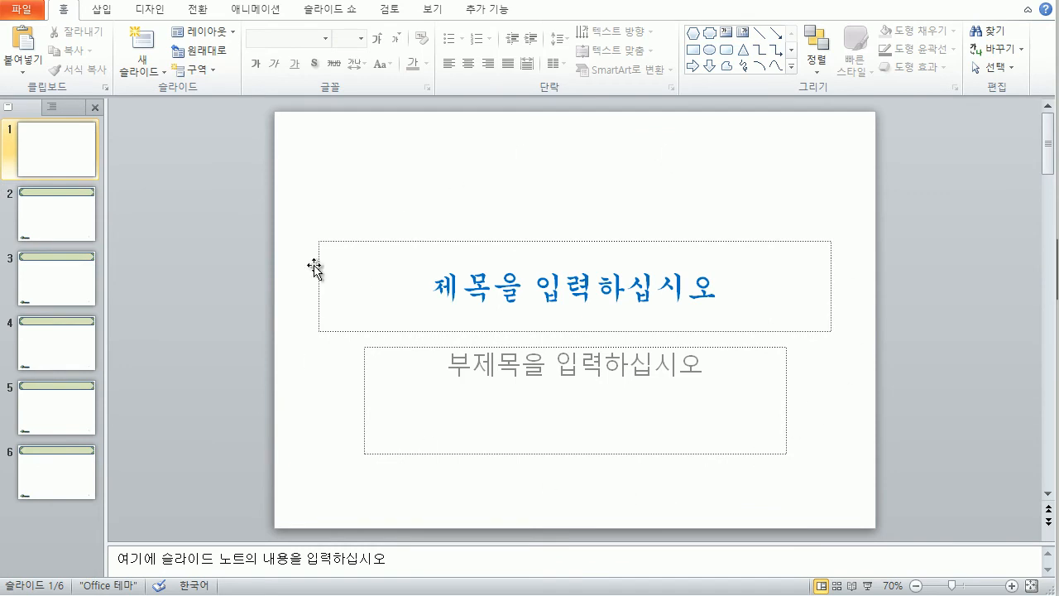
left_click(42, 211)
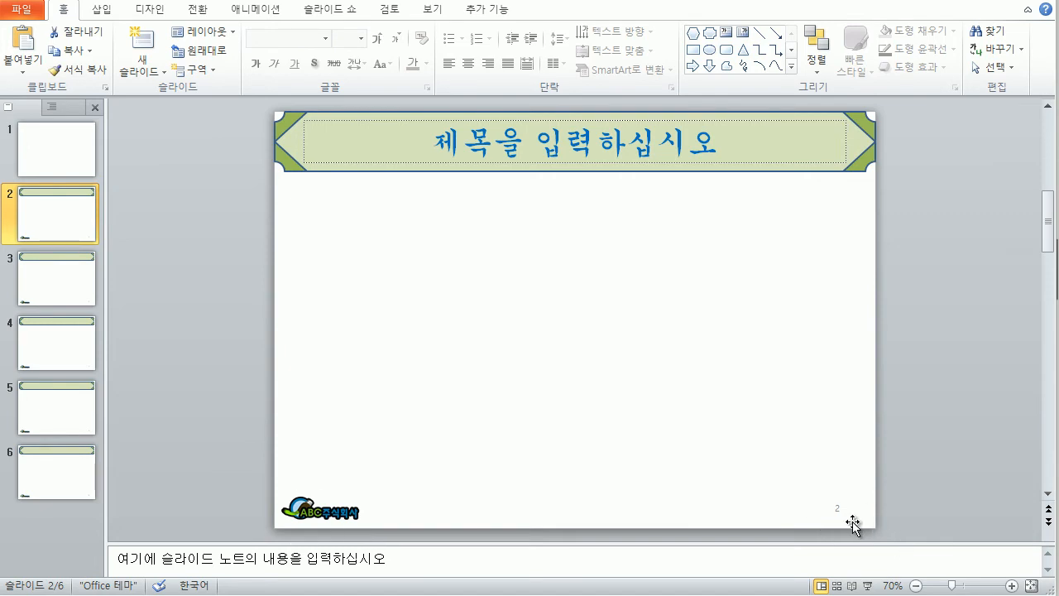
left_click(75, 282)
left_click(54, 353)
left_click(56, 409)
left_click(60, 477)
left_click(63, 143)
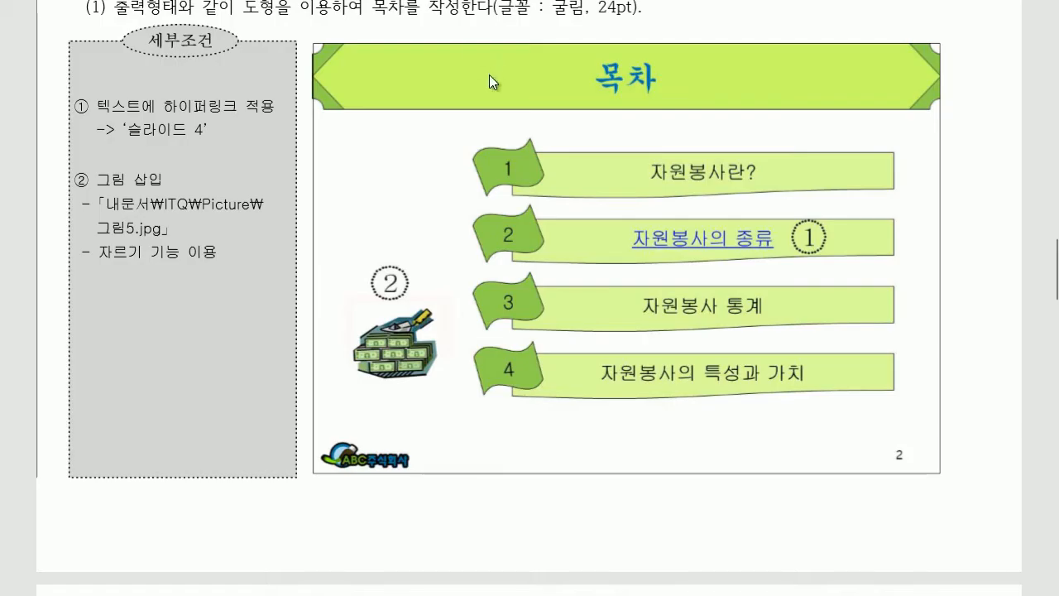
Step: Review the task requirements on the exam sheet
scroll(489, 80, "up", 15)
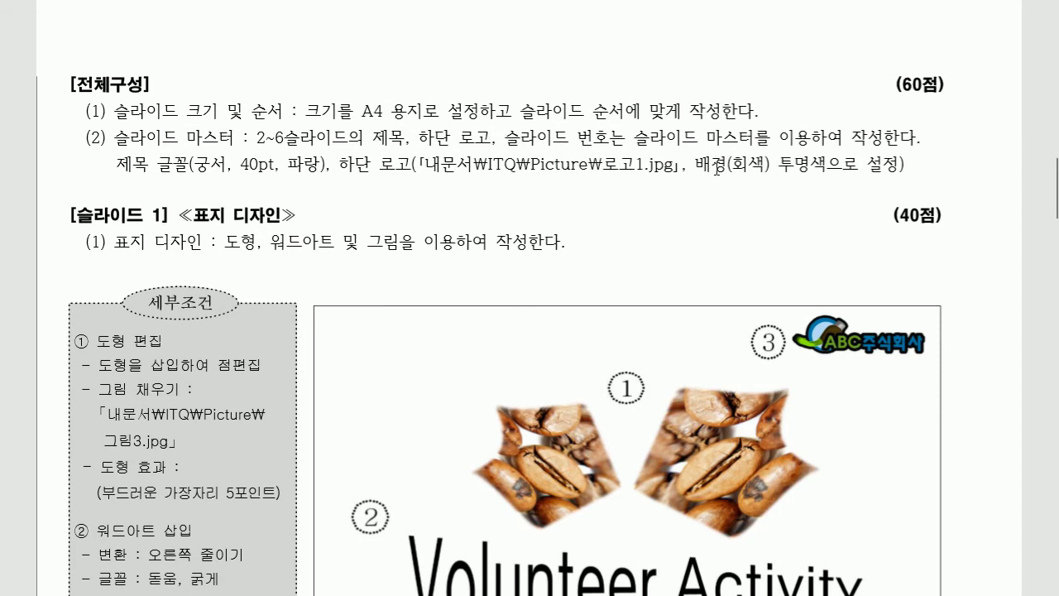
scroll(149, 236, "down", 8)
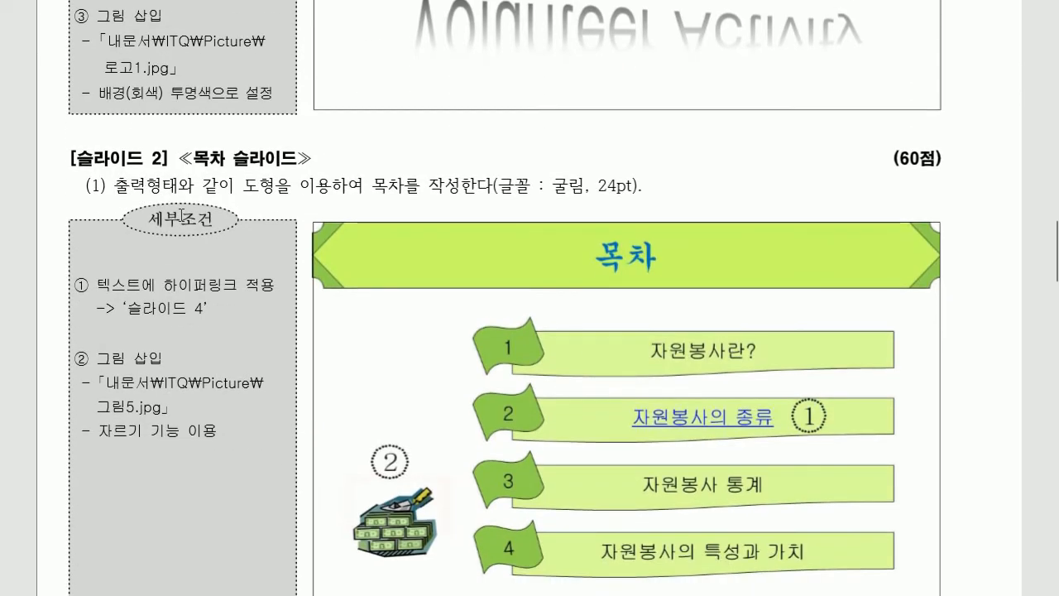
scroll(181, 213, "up", 2)
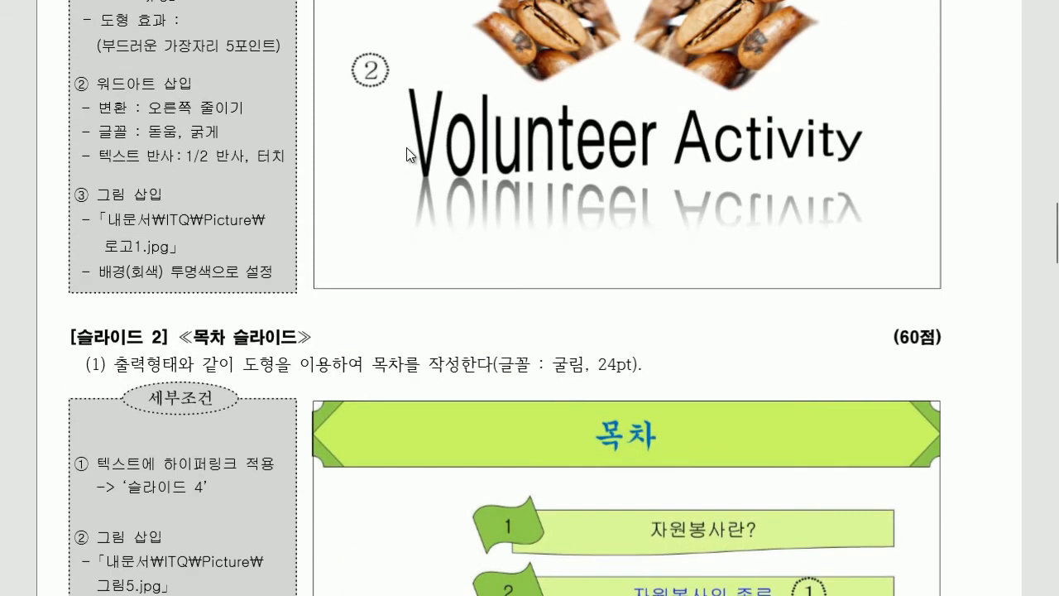
scroll(387, 291, "down", 3)
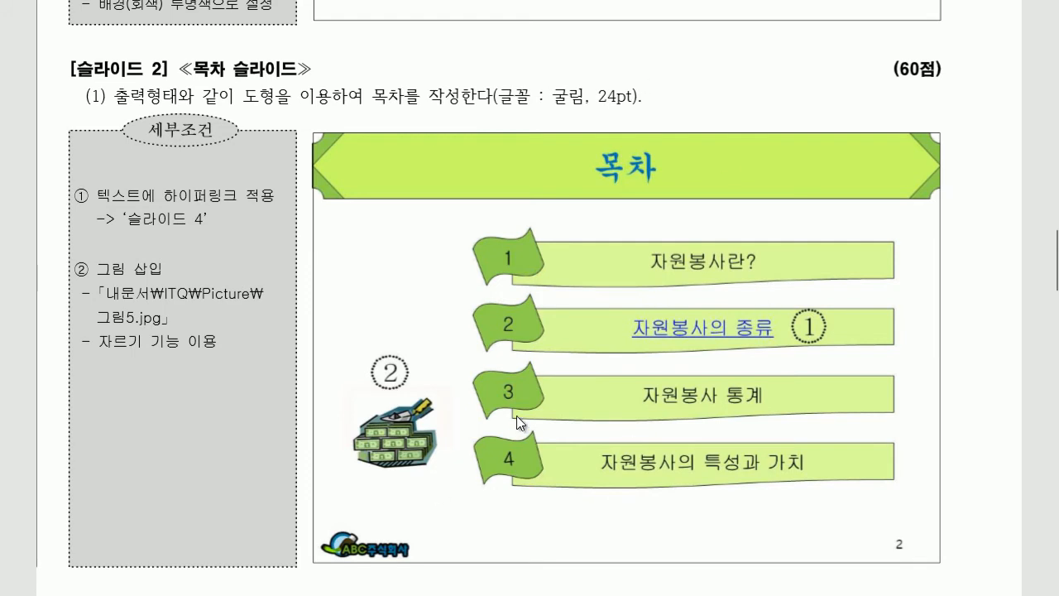
scroll(517, 404, "down", 6)
scroll(523, 400, "up", 1)
scroll(521, 394, "up", 10)
scroll(389, 210, "up", 1)
Step: Delete slide 1's title and subtitle placeholders in PowerPoint
key("alt+Tab")
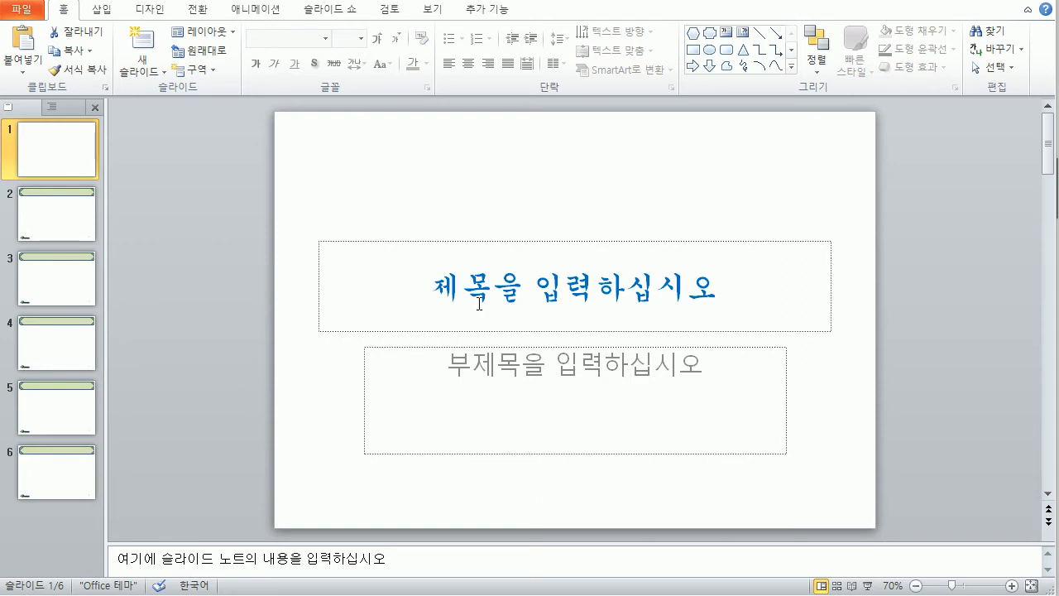
left_click_drag(238, 187, 952, 500)
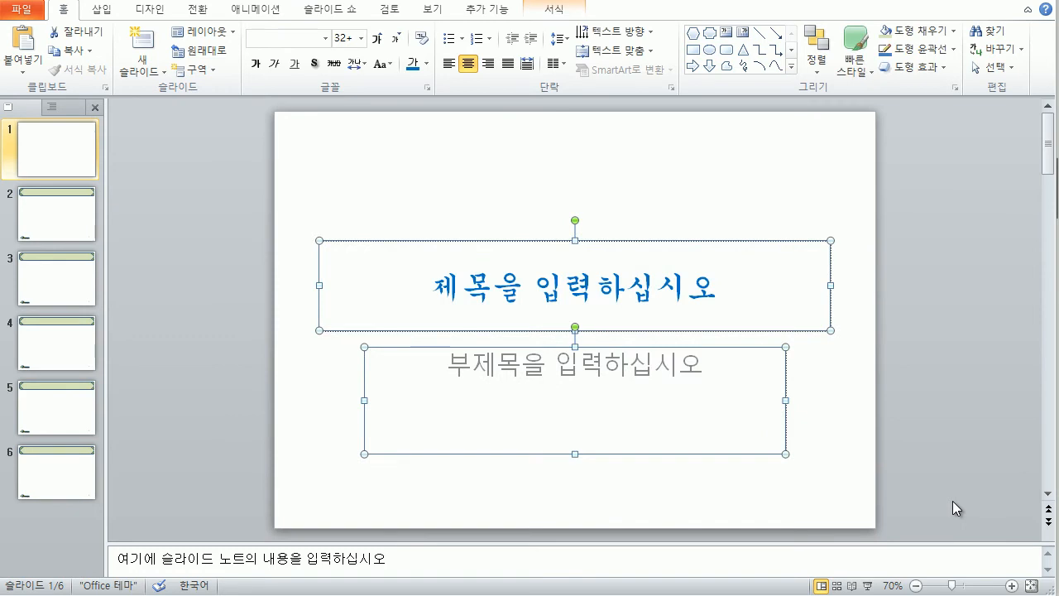
key("Delete")
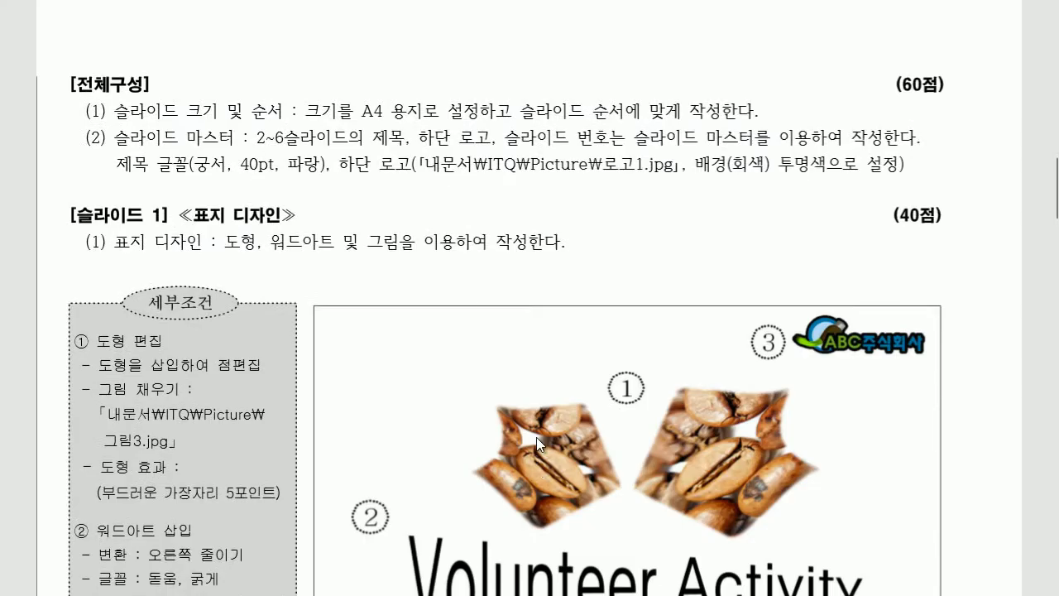
Step: Scroll the exam sheet to the slide 1 cover spec, then go back to PowerPoint
scroll(543, 448, "down", 3)
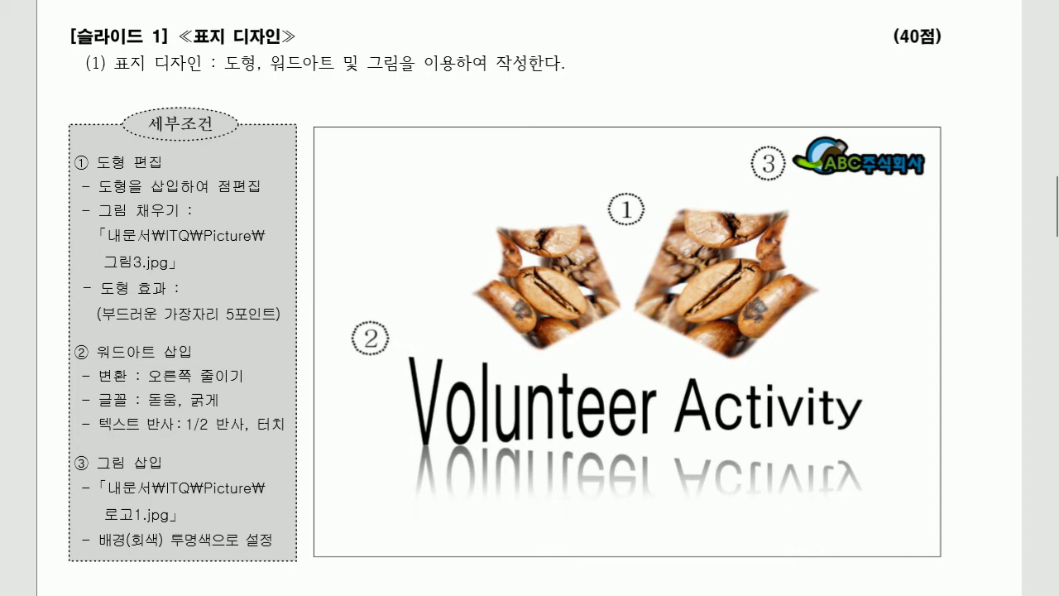
left_click(306, 594)
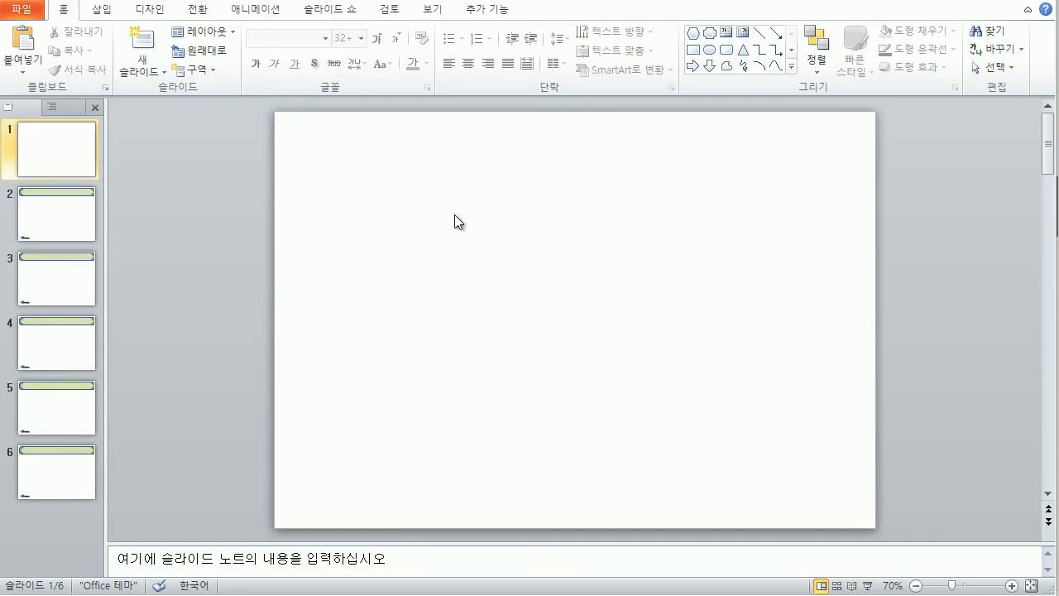
Step: Show the guides and draw a regular pentagon in slide 1's upper-right quadrant
left_click(436, 10)
left_click(345, 69)
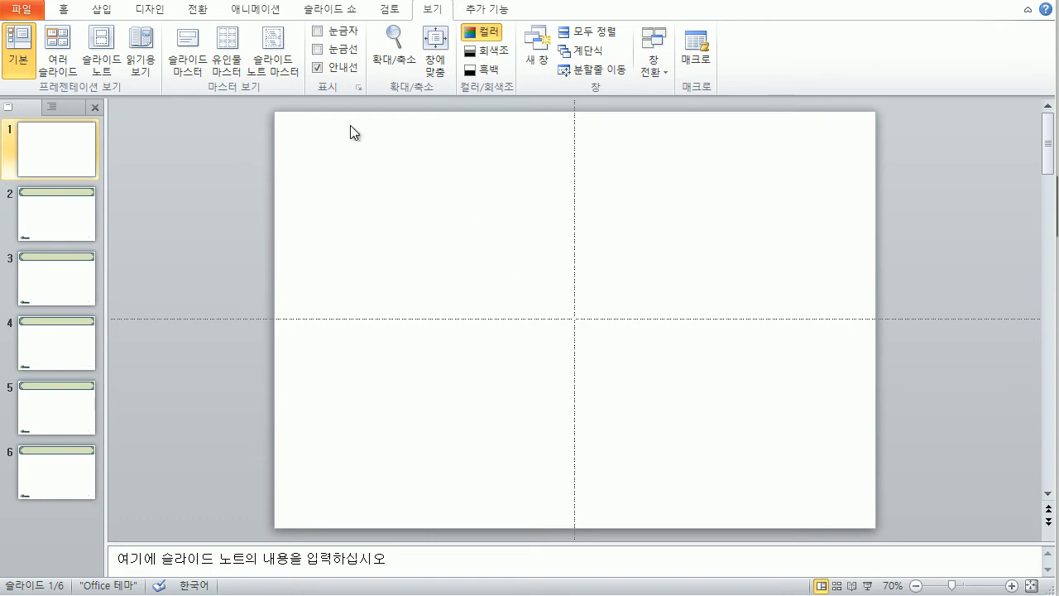
left_click(97, 15)
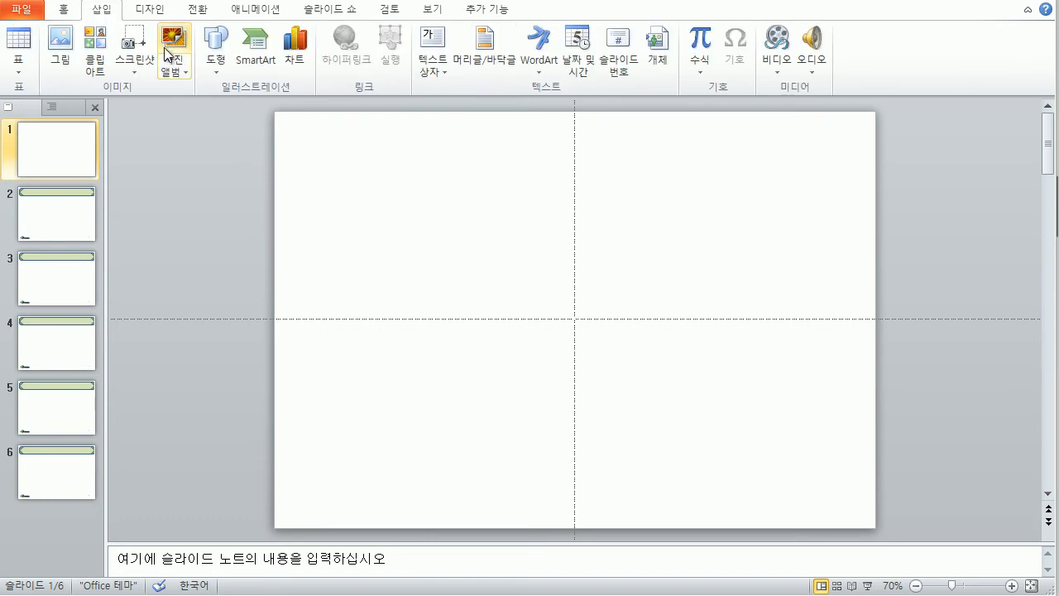
left_click(216, 69)
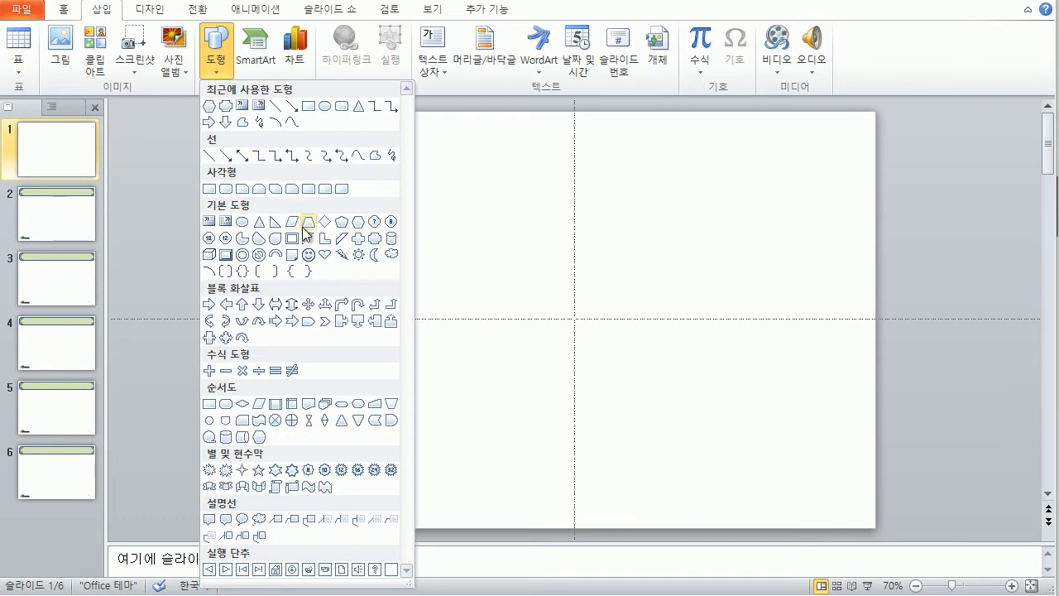
left_click(346, 224)
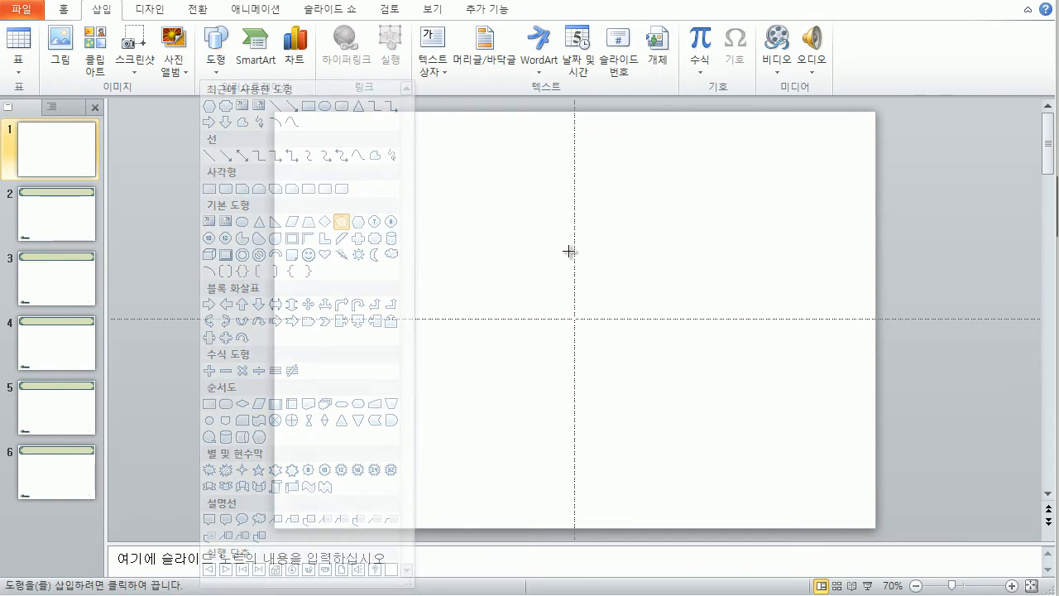
left_click_drag(601, 198, 741, 311)
left_click_drag(681, 292, 655, 291)
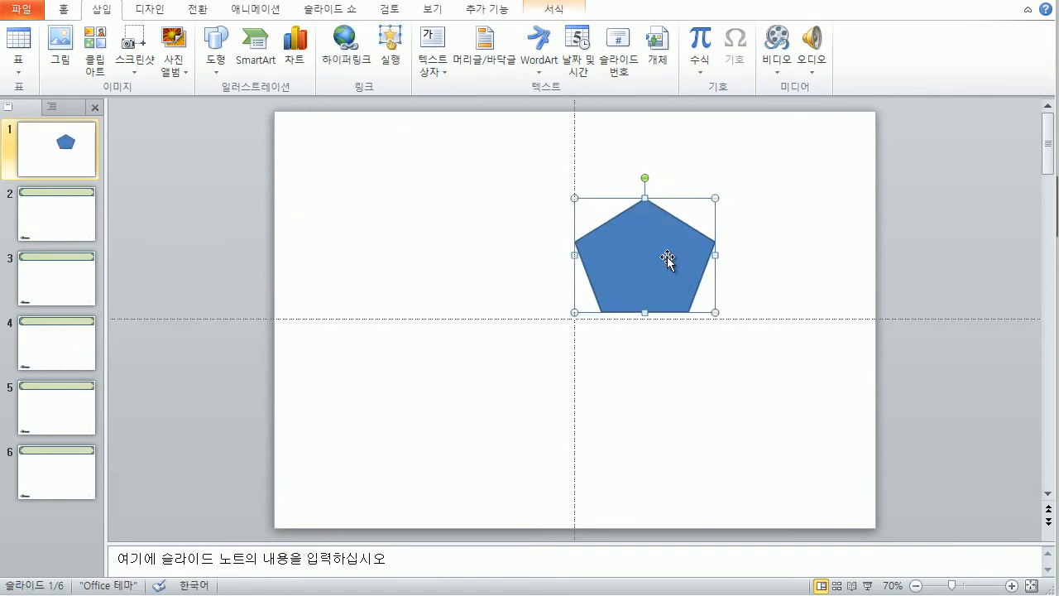
left_click(550, 11)
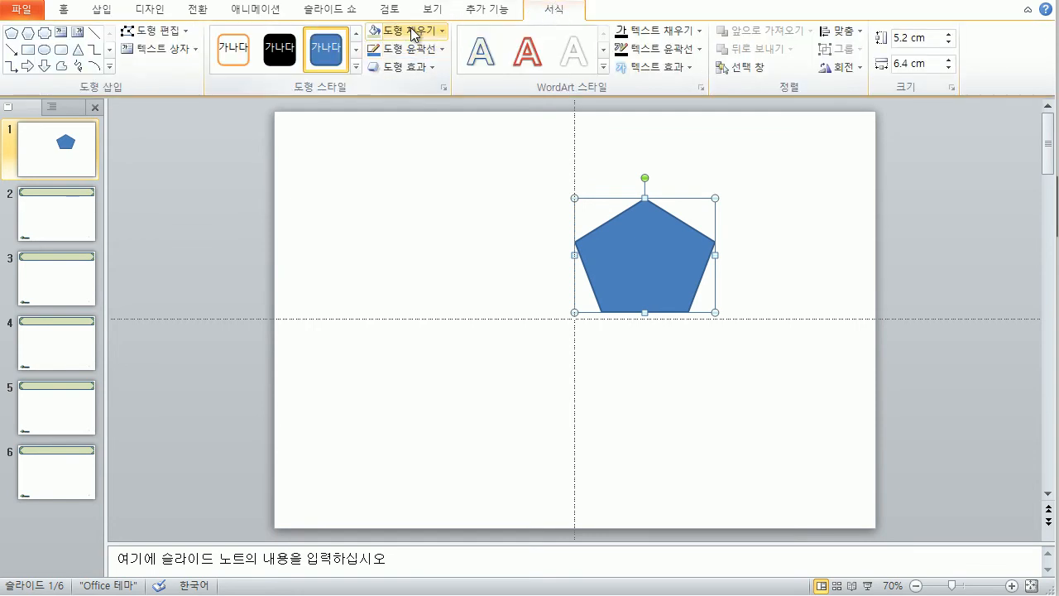
Step: Fill the pentagon with the coffee-bean picture 그림3
left_click(443, 30)
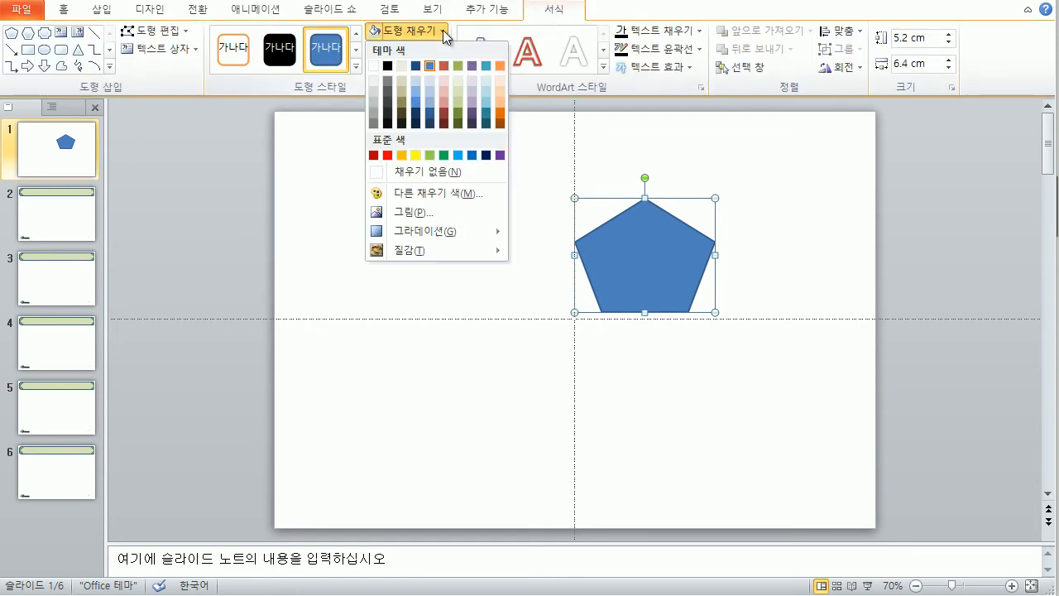
left_click(410, 211)
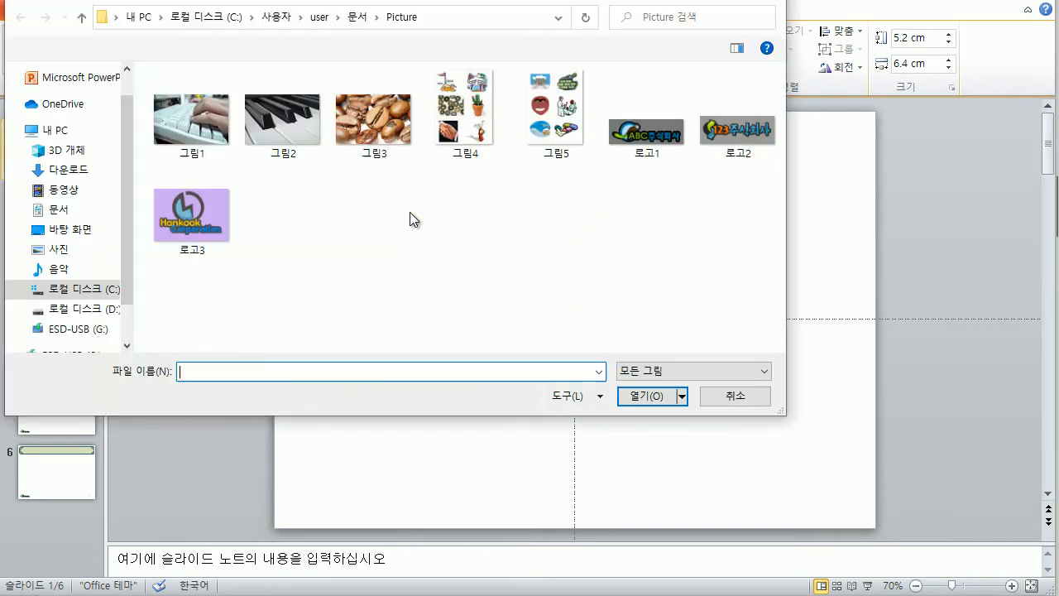
left_click(364, 122)
left_click(652, 396)
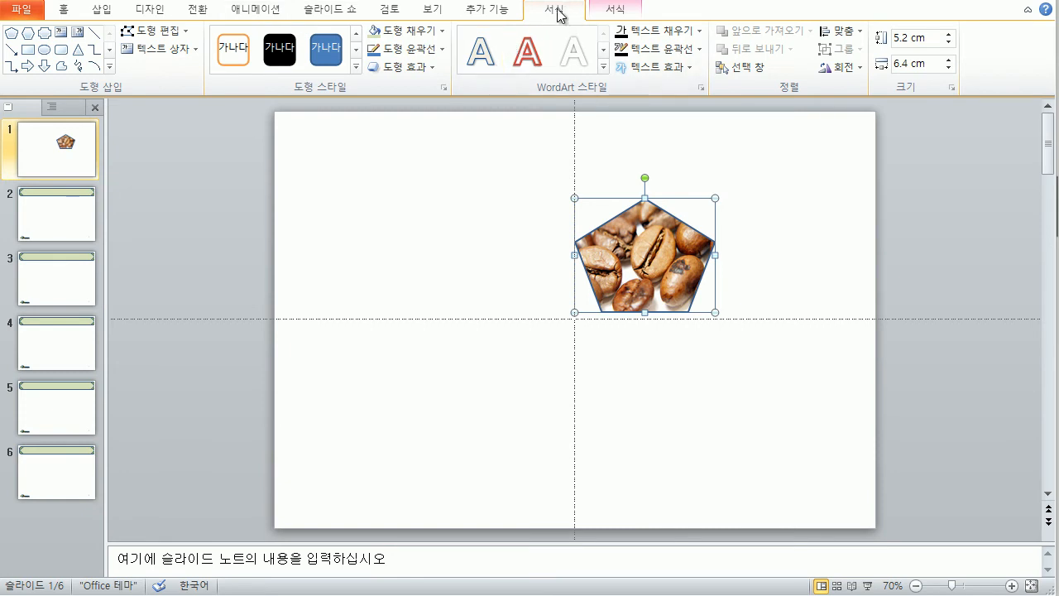
Step: Edit the pentagon's points to curve its top-right edge inward
left_click(174, 37)
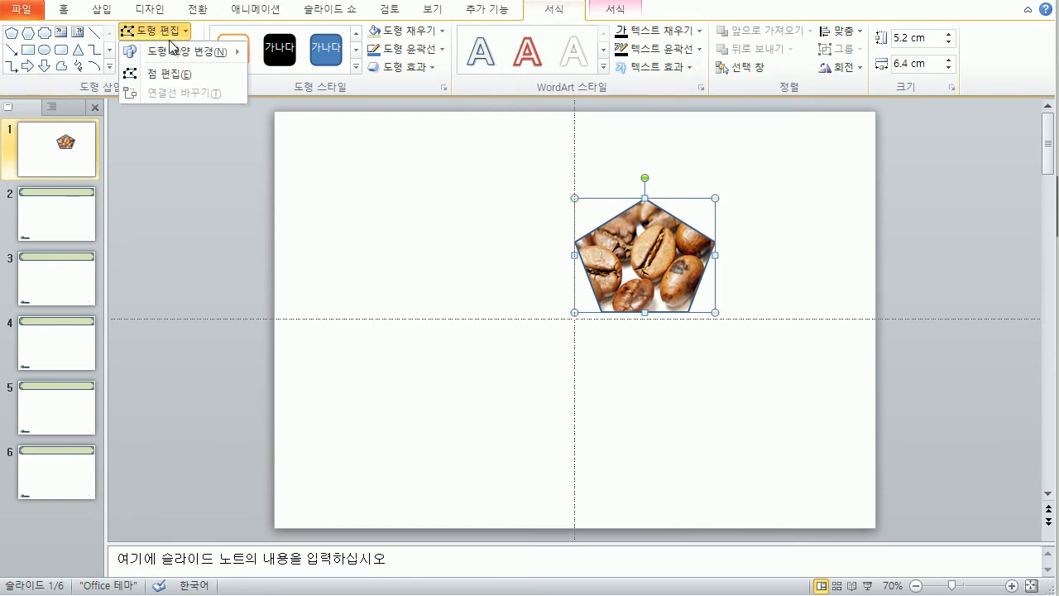
left_click(167, 72)
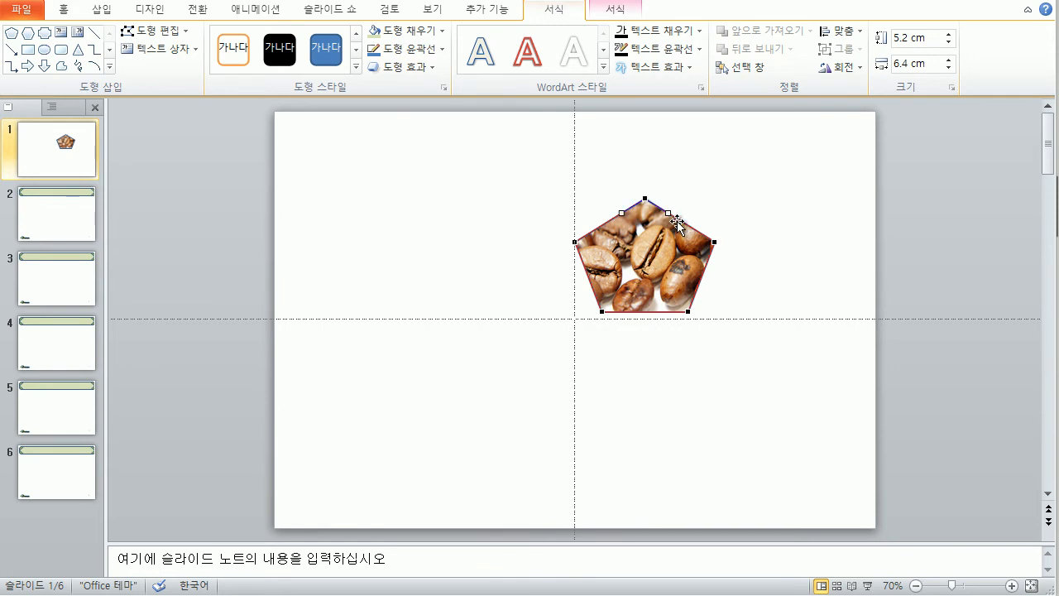
left_click_drag(668, 211, 680, 250)
left_click(714, 242)
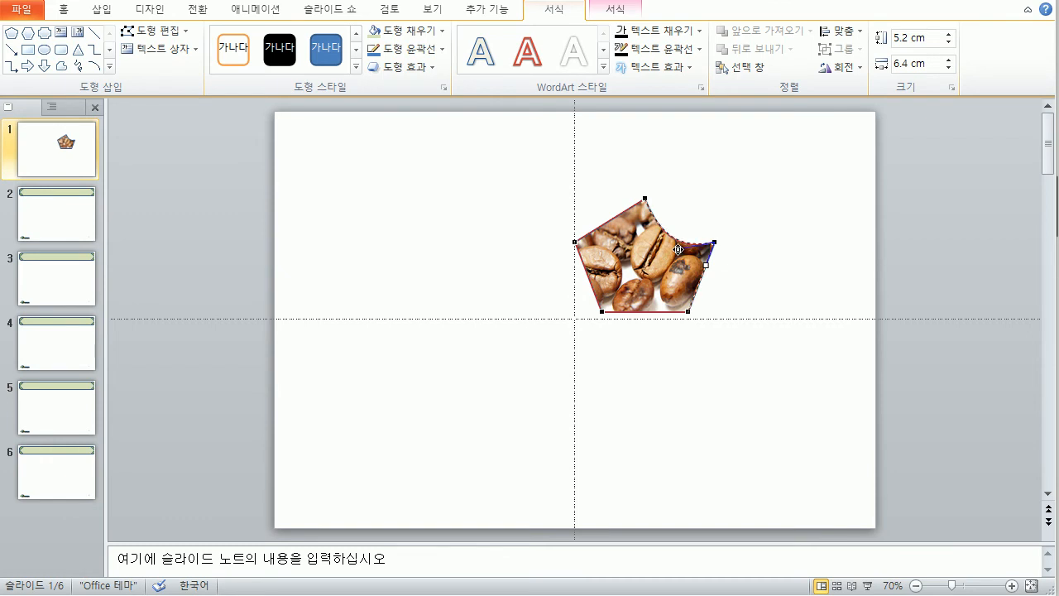
left_click(748, 275)
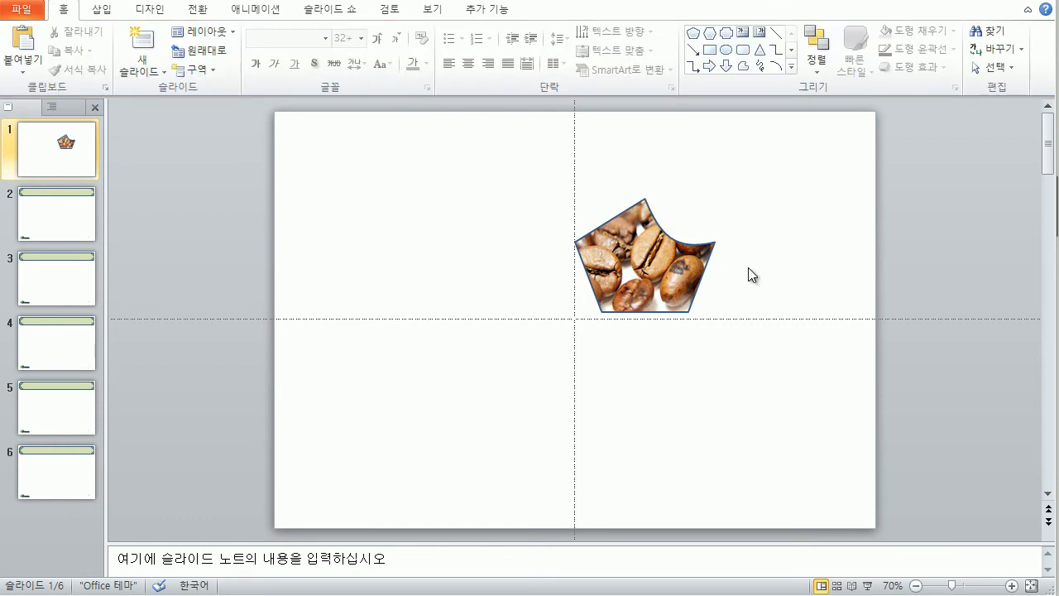
Step: Tilt the coffee picture clockwise and nudge it into place
left_click(639, 270)
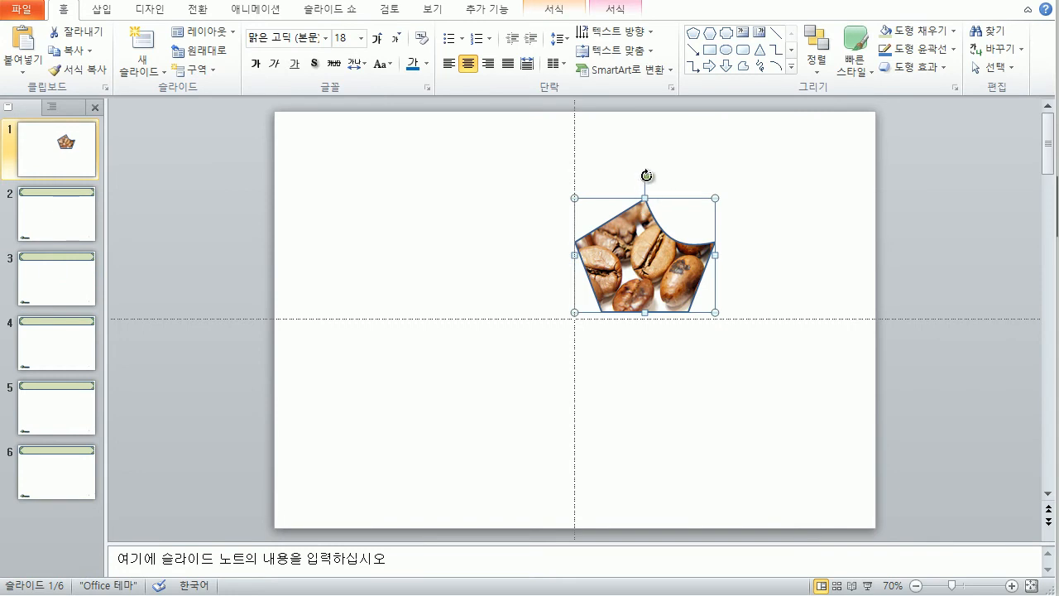
left_click_drag(645, 175, 679, 190)
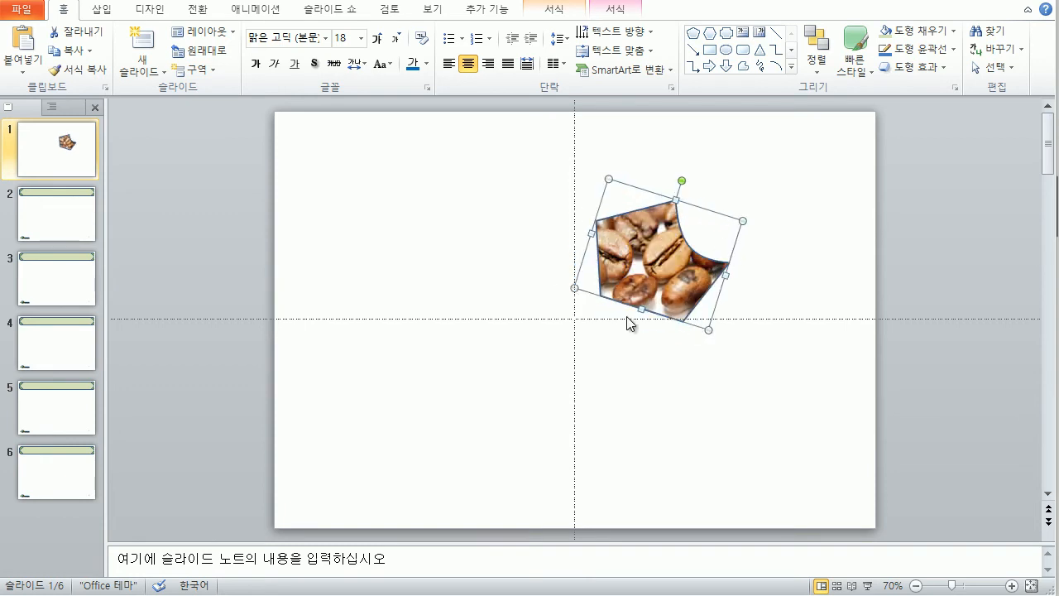
left_click_drag(638, 312, 633, 318)
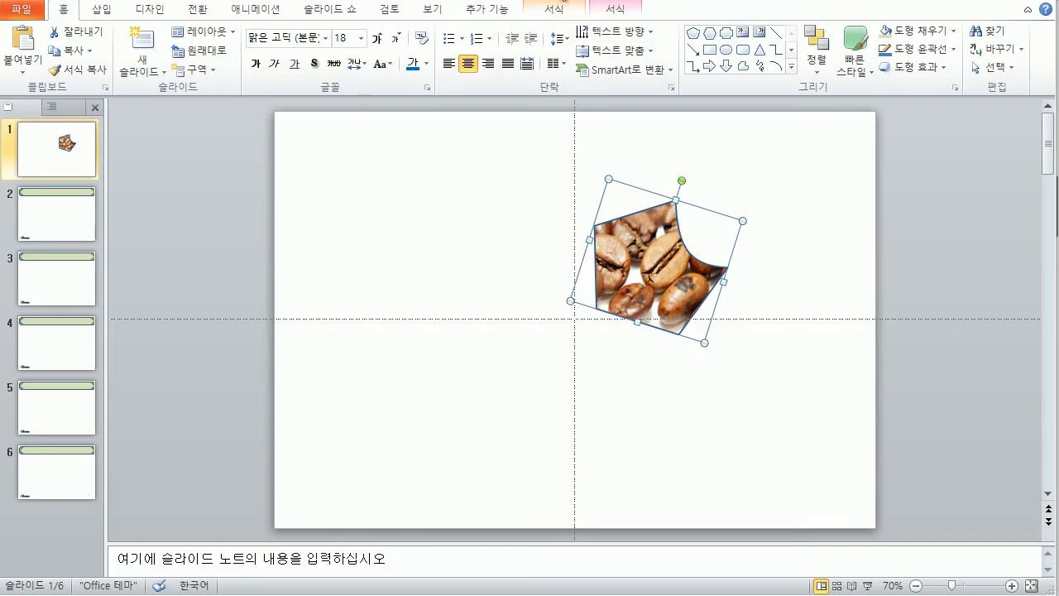
left_click(557, 10)
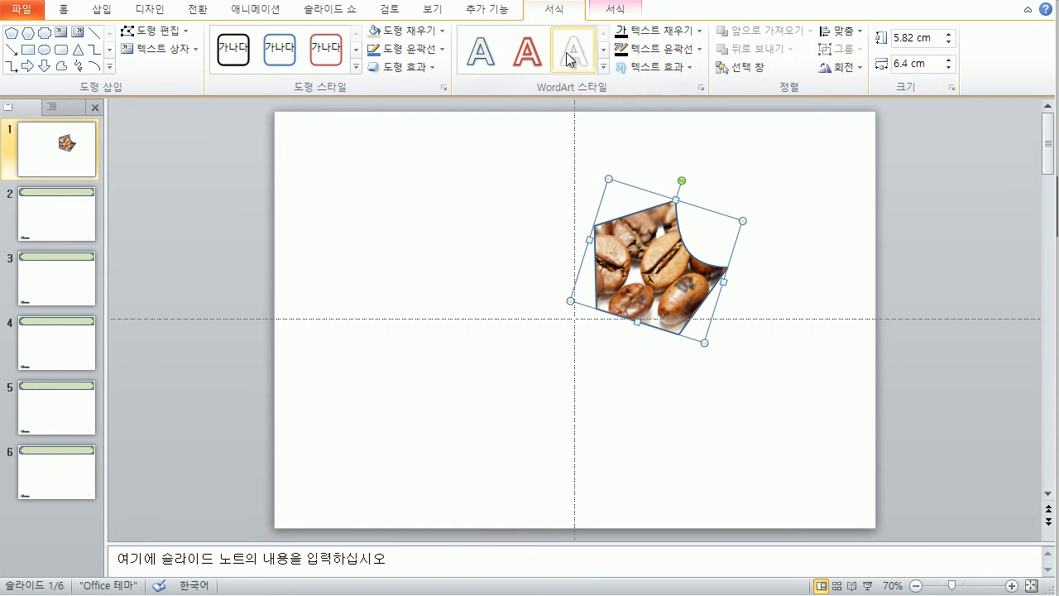
Step: Give the picture 5 pt soft edges, stretch it slightly taller, and copy it left of centre
left_click(432, 62)
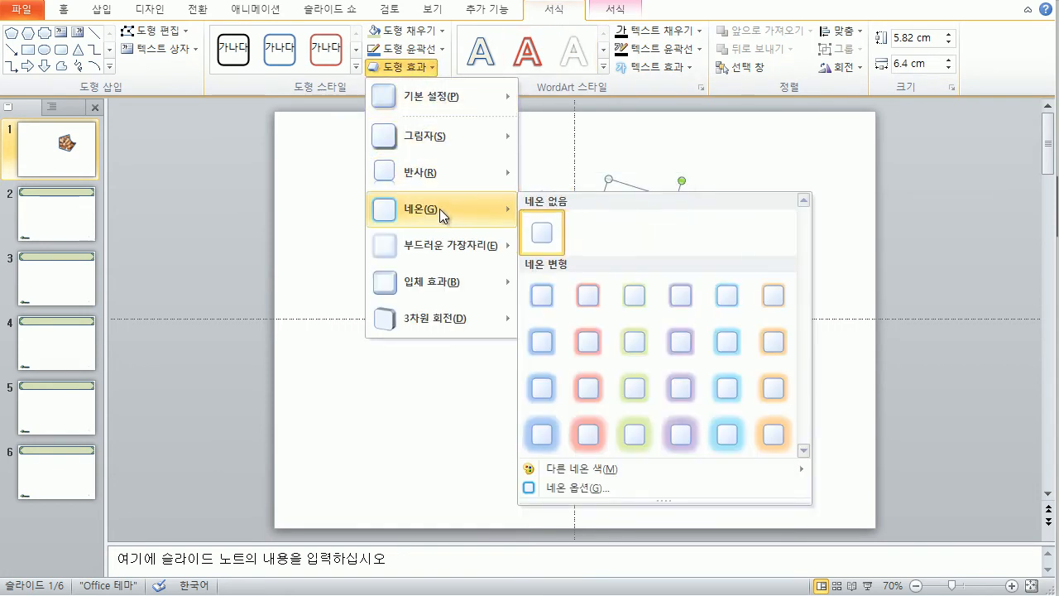
mouse_move(441, 247)
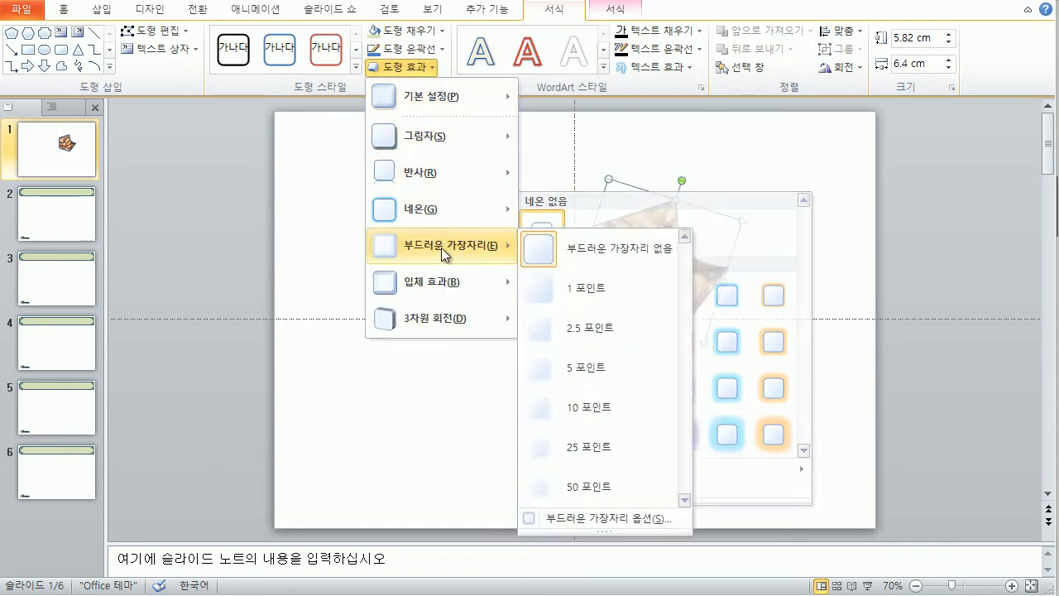
left_click(584, 377)
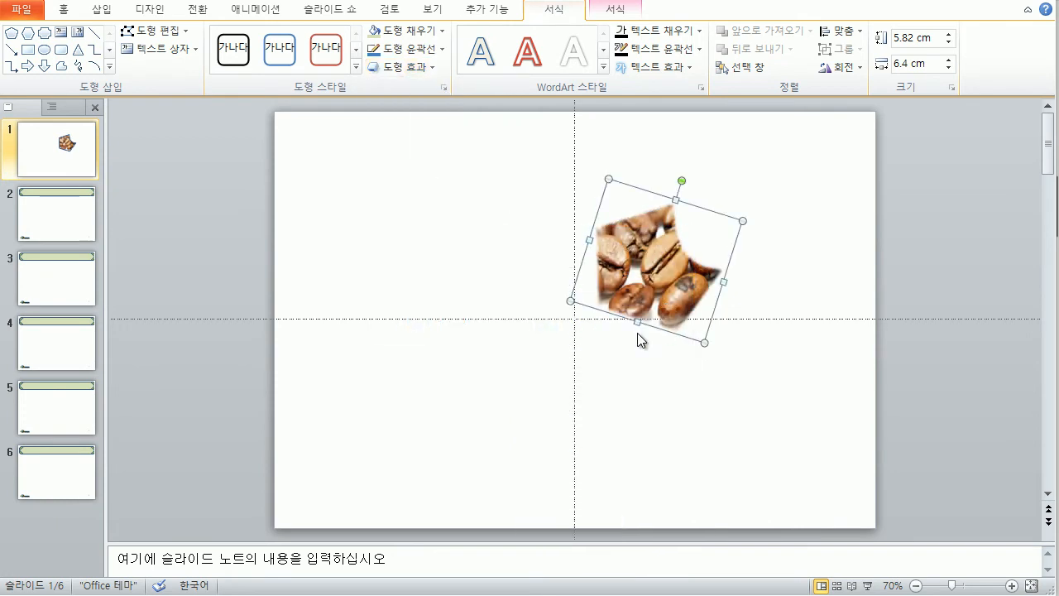
left_click_drag(638, 322, 634, 328)
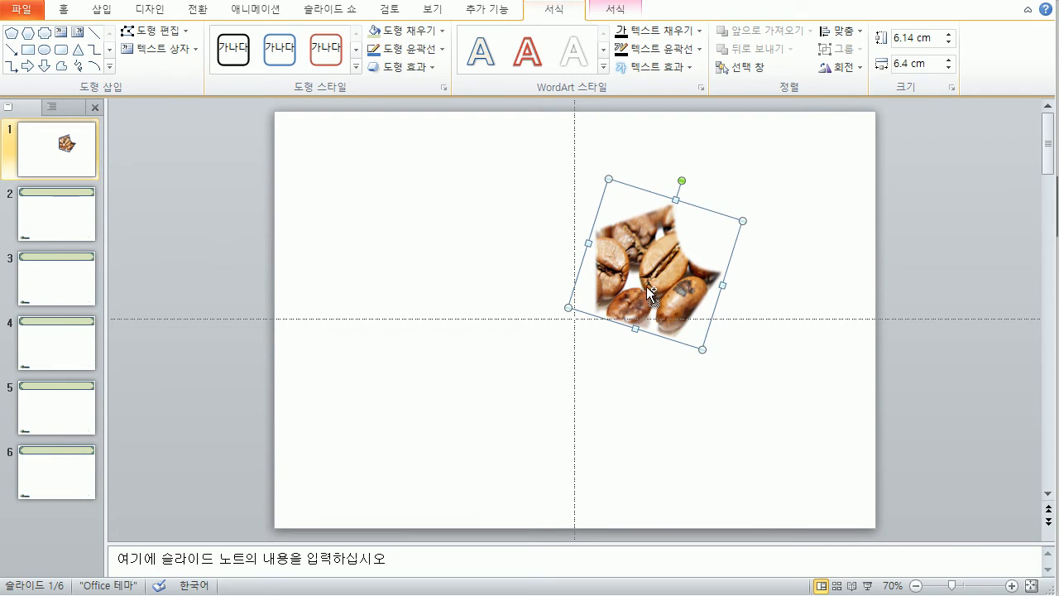
left_click_drag(644, 275, 473, 270)
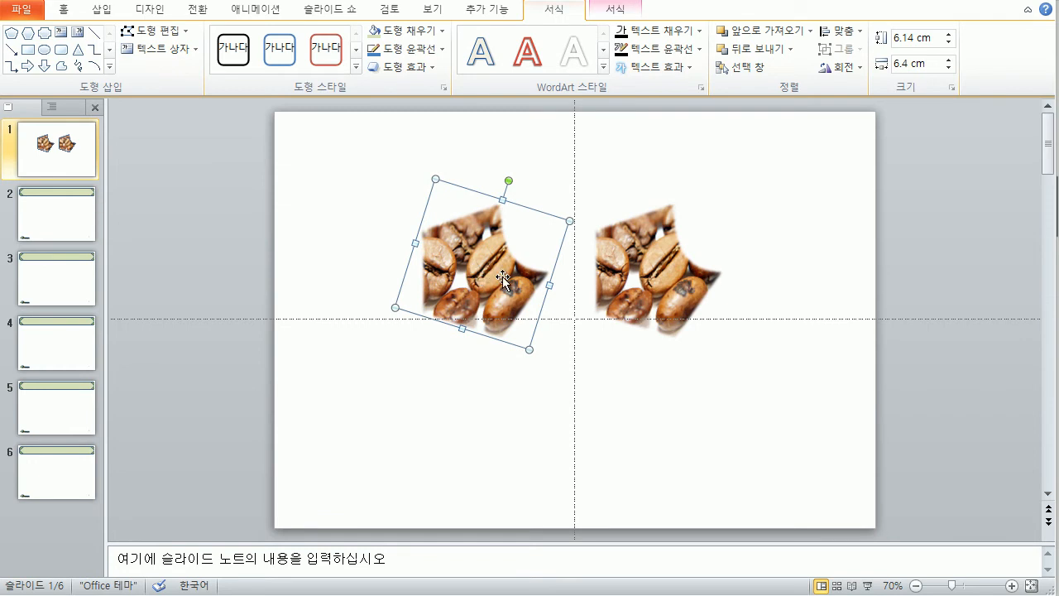
Step: Flip the left copy horizontally, enlarge the right picture to 6.76×7.4 cm, shrink the left to 4.85×5.39 cm
left_click(852, 65)
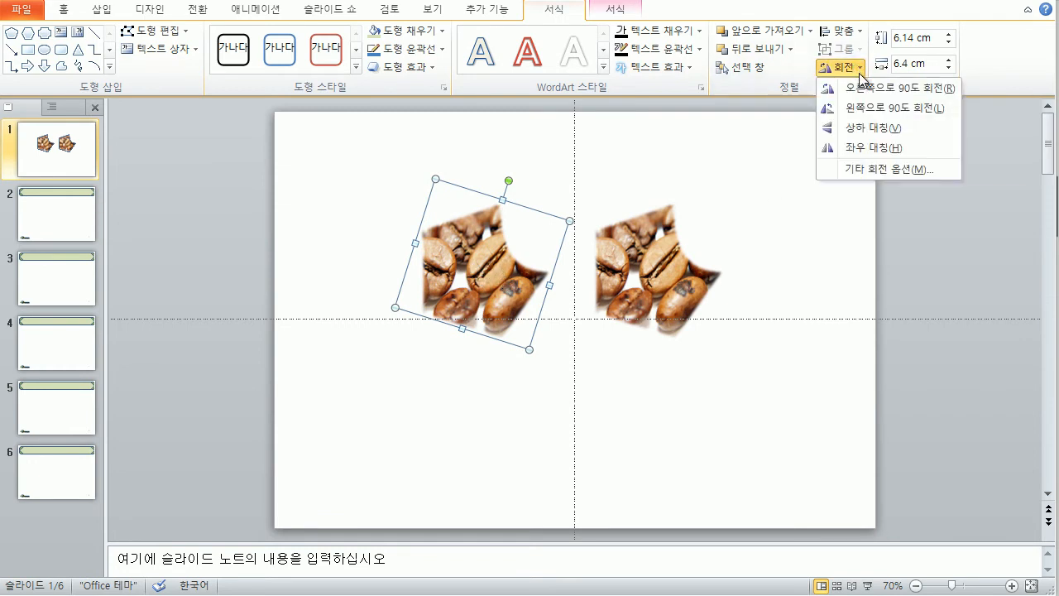
left_click(866, 146)
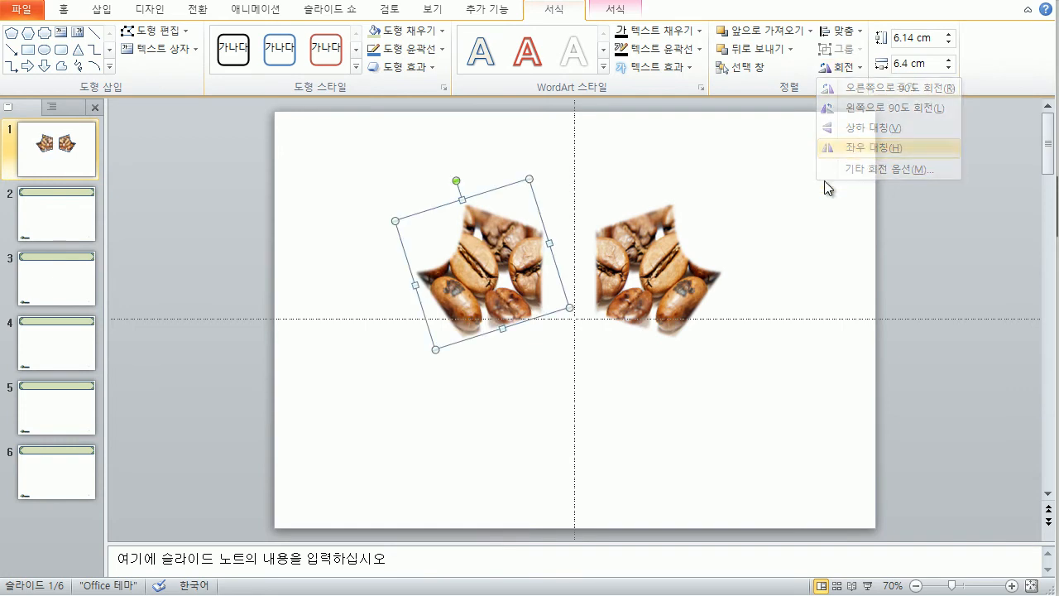
left_click(688, 272)
left_click_drag(742, 222, 765, 209)
left_click(408, 232)
left_click_drag(397, 218, 447, 245)
mouse_move(650, 289)
left_mouse_down()
mouse_move(668, 278)
mouse_move(637, 279)
mouse_move(633, 298)
left_mouse_up()
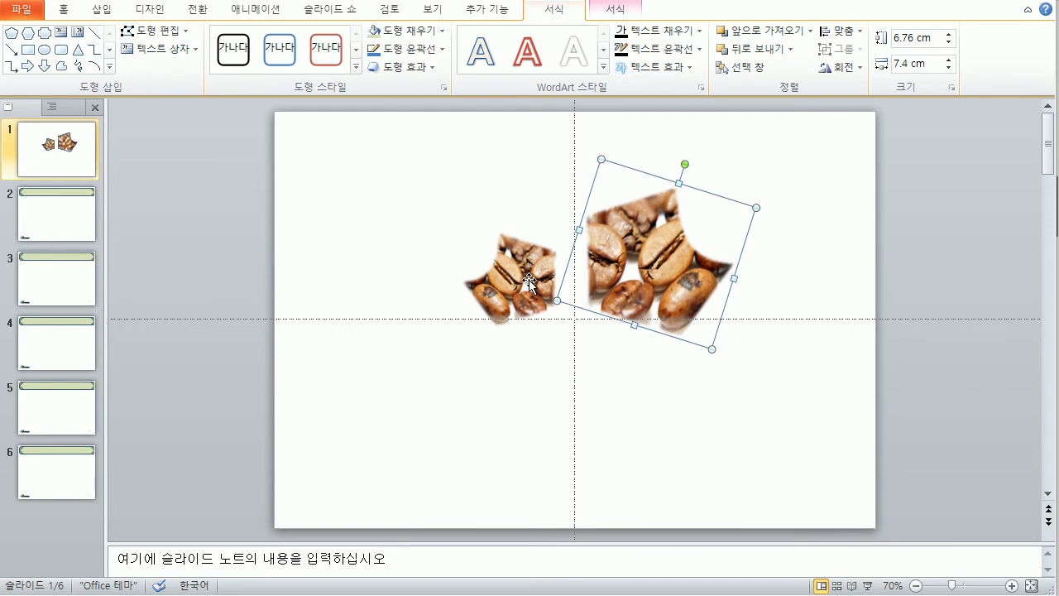
Step: Rotate the left coffee picture and make it slightly taller
left_click(527, 282)
left_click_drag(490, 212, 492, 223)
left_click_drag(449, 288, 435, 293)
left_click(713, 383)
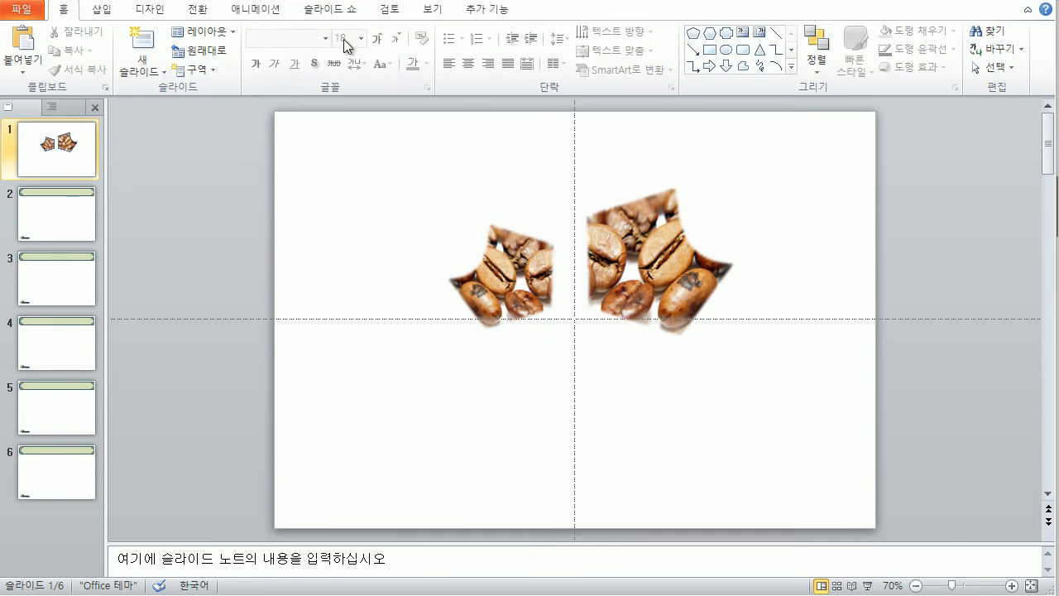
Step: Insert first-style WordArt reading 'Volunteer Activity'
left_click(107, 10)
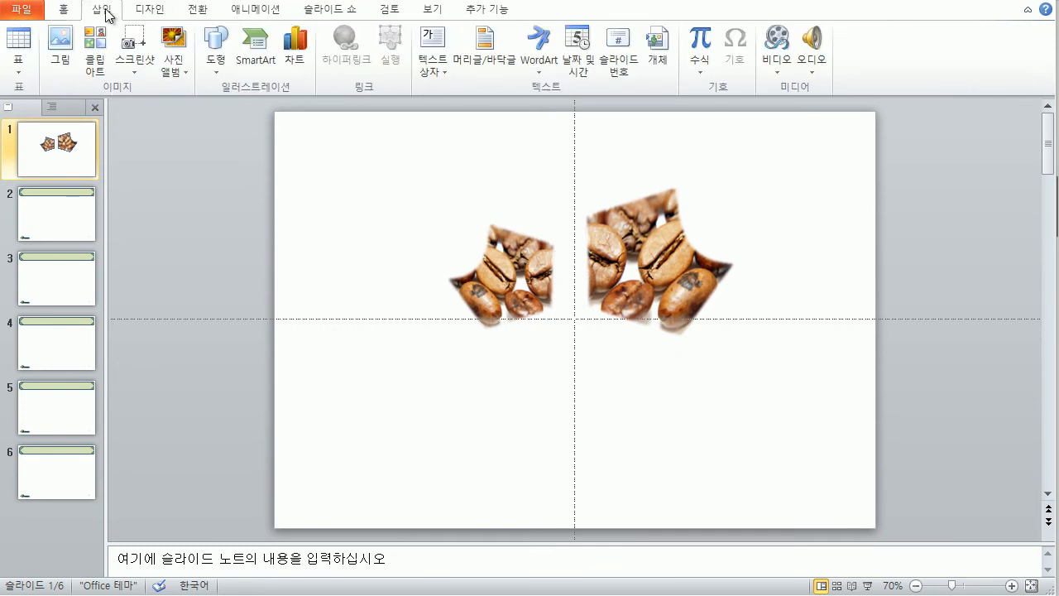
left_click(539, 71)
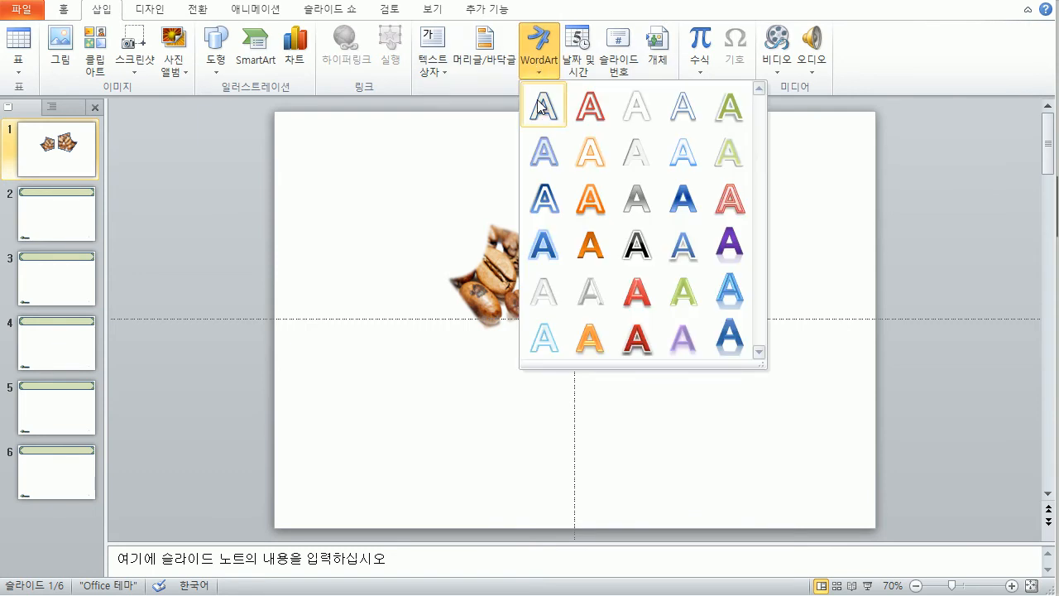
left_click(540, 106)
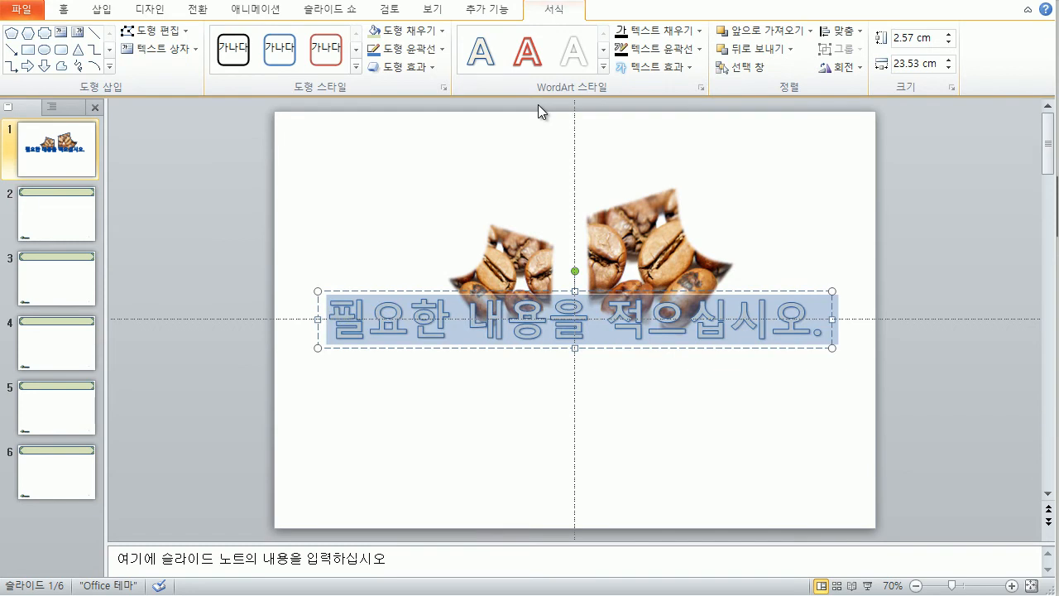
type("V")
key("BackSpace")
type("Vol")
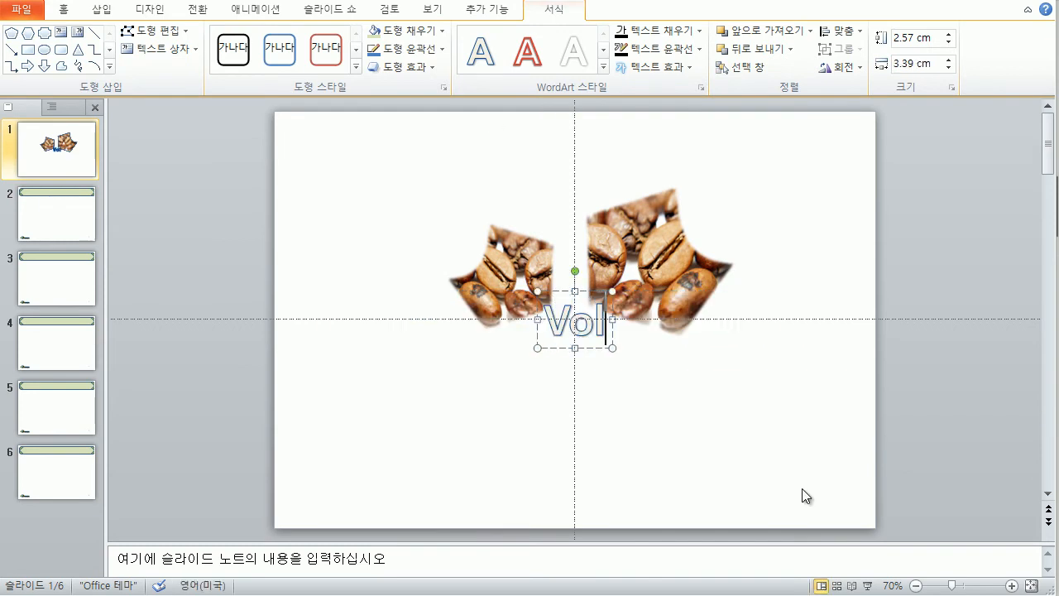
type("unteer Activity")
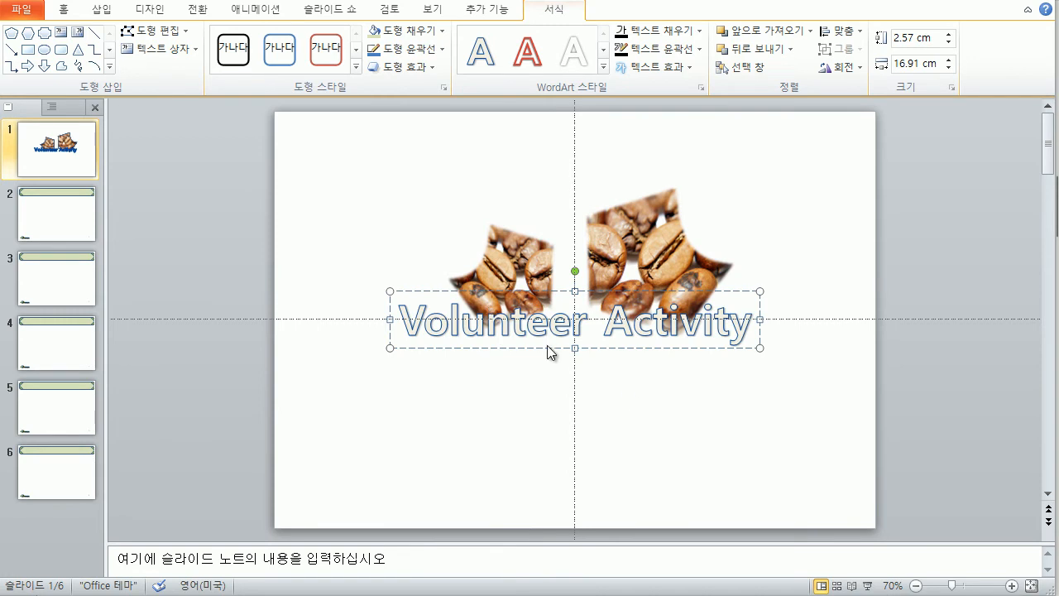
Step: Move the WordArt below the coffee pictures and select all its text
left_click_drag(547, 350, 553, 405)
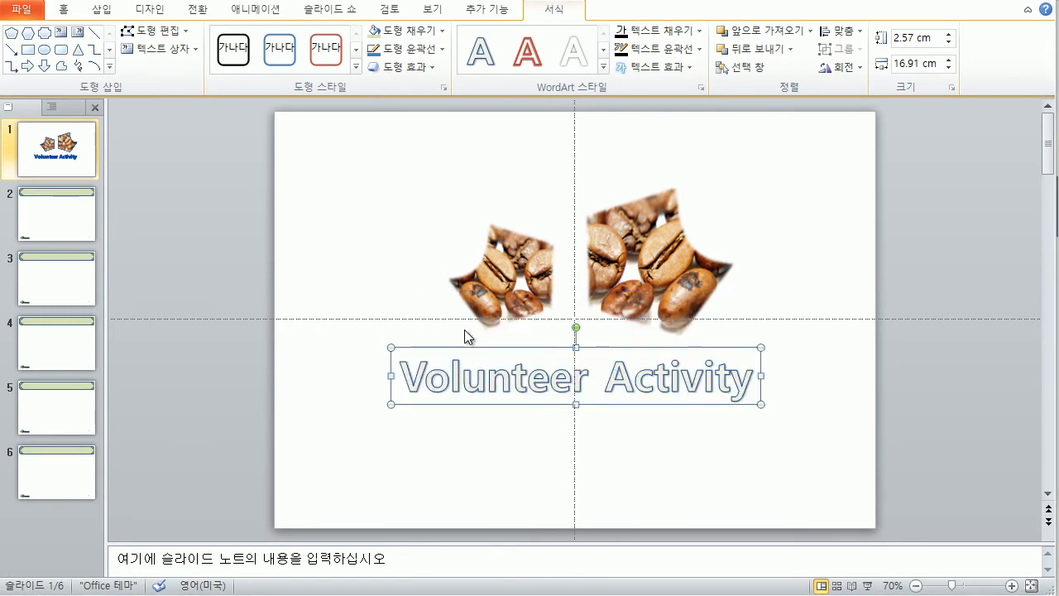
left_click(67, 11)
left_click_drag(402, 377, 727, 390)
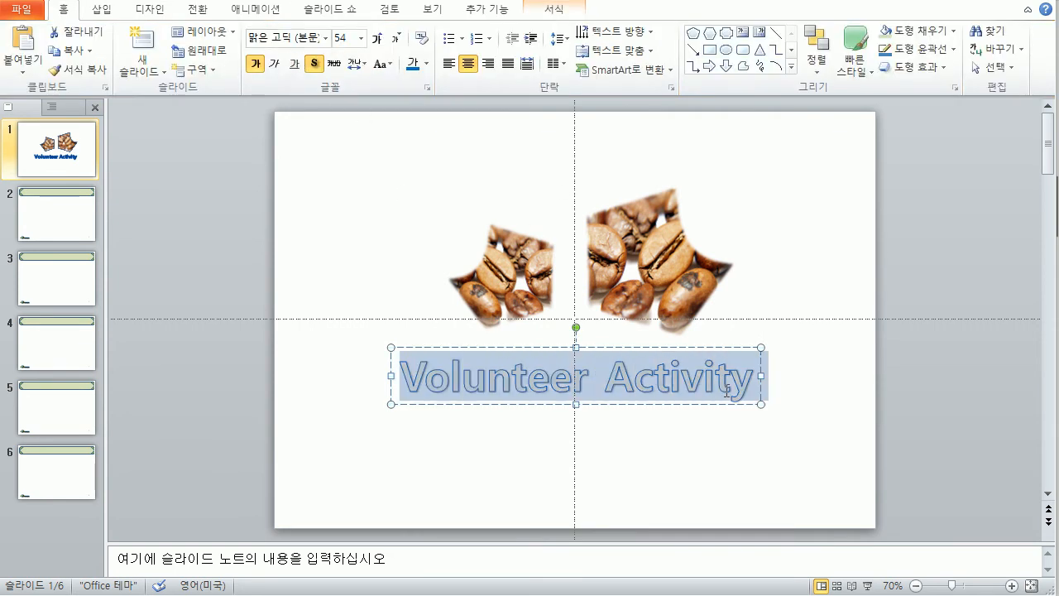
Step: Turn on text shadow, colour the title dark navy and set it in the 돋움 font
left_click(316, 66)
left_click(423, 68)
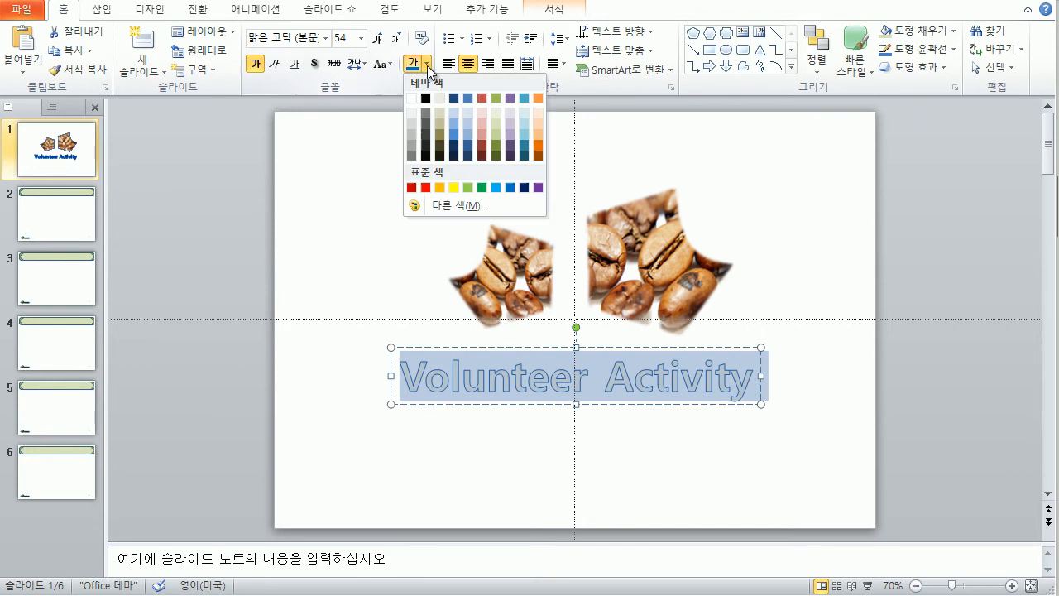
left_click(423, 95)
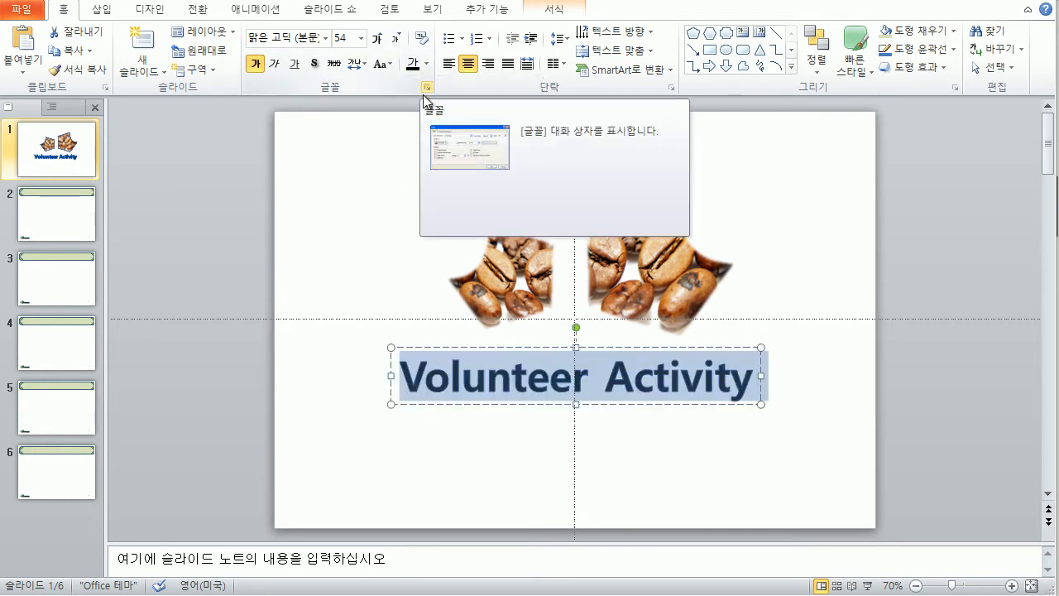
left_click(284, 42)
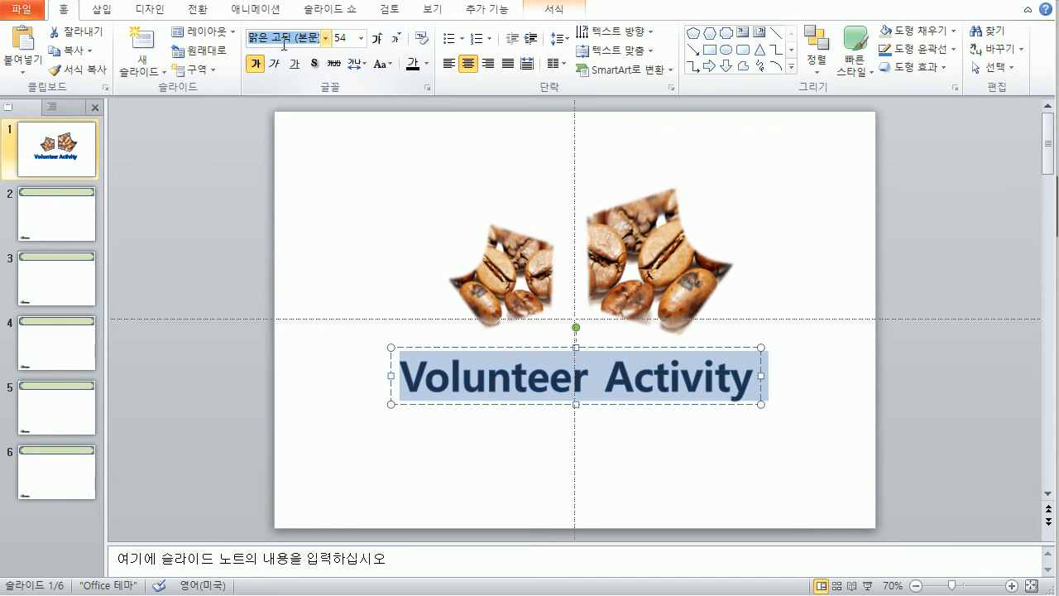
type("ehedna")
key("Return")
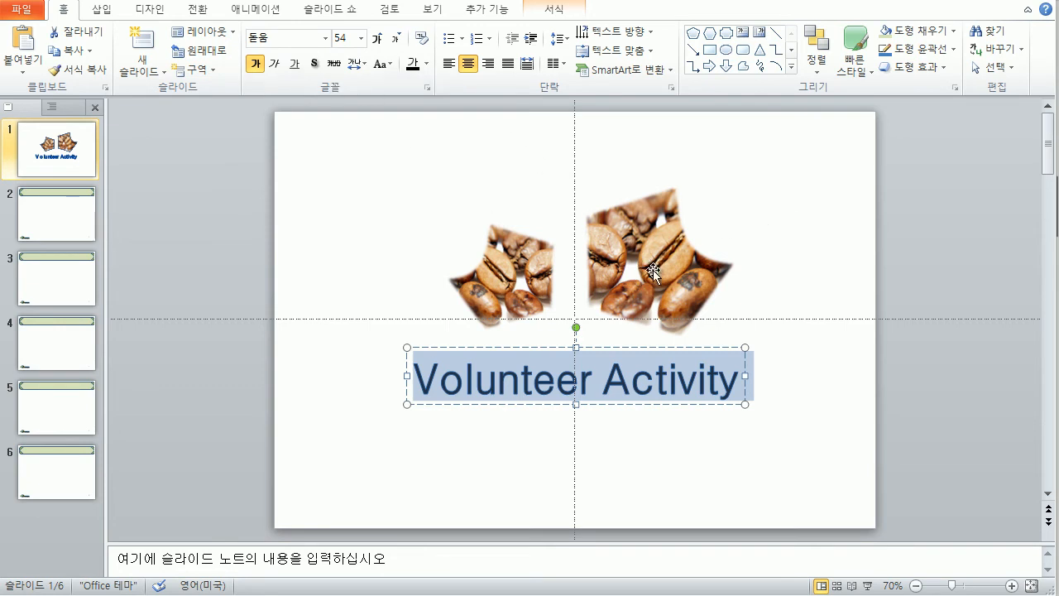
left_click(553, 11)
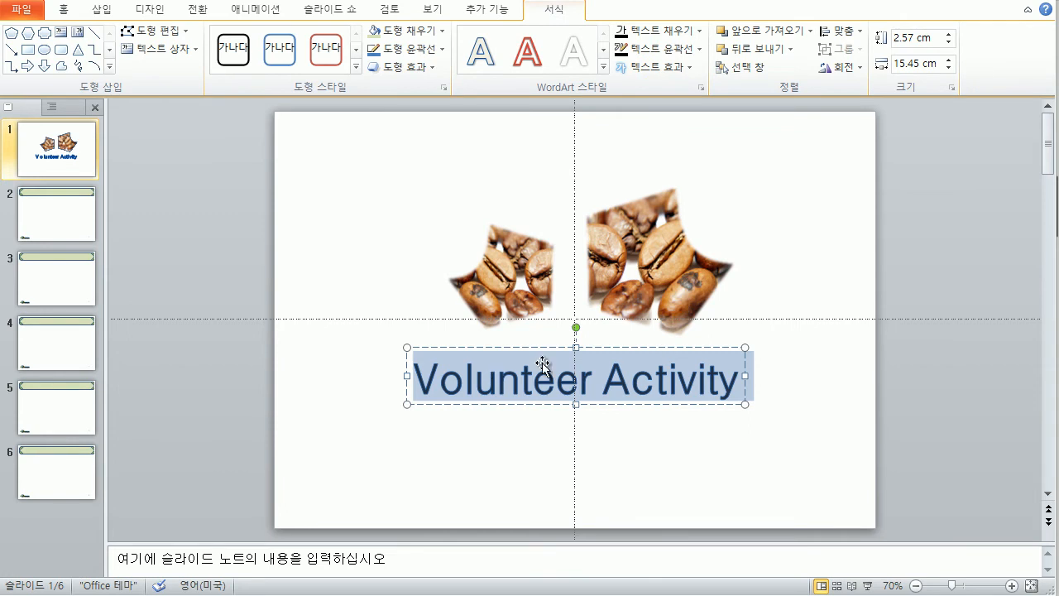
Step: Remove the title's text outline and apply the Taper Right transform
left_click(700, 49)
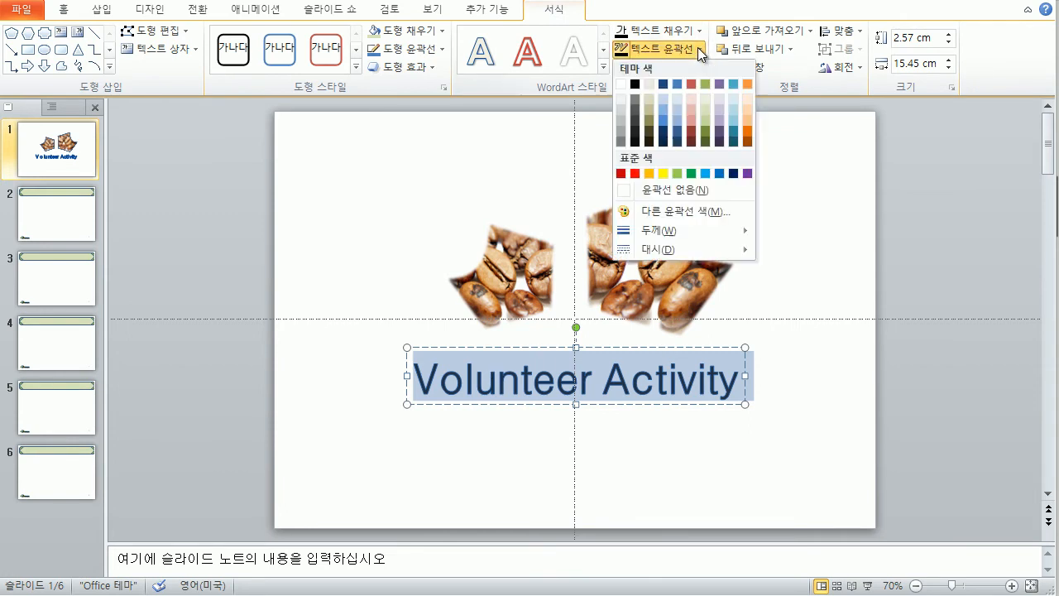
left_click(672, 189)
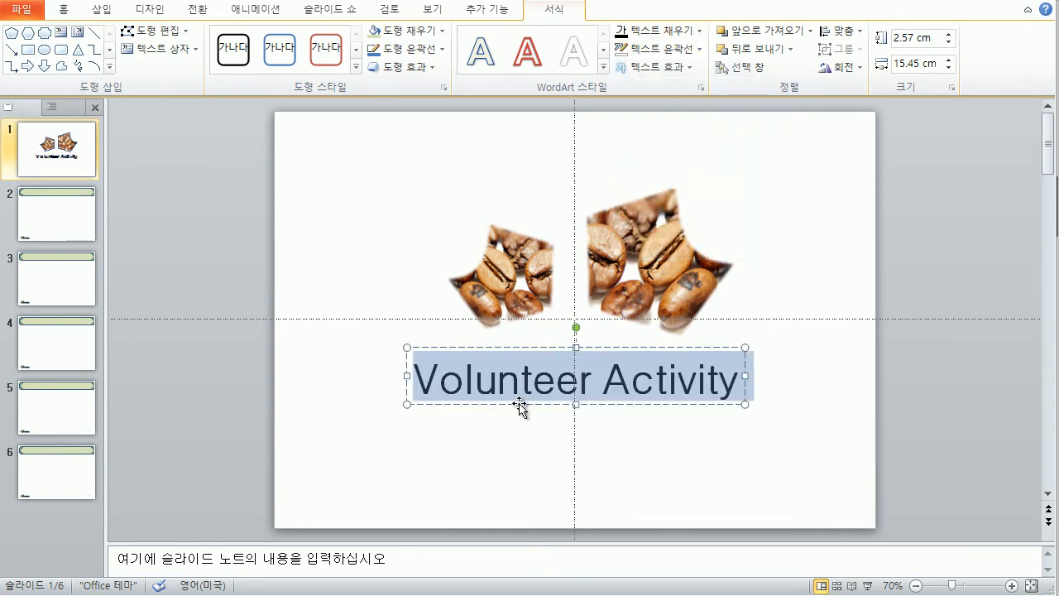
left_click(691, 65)
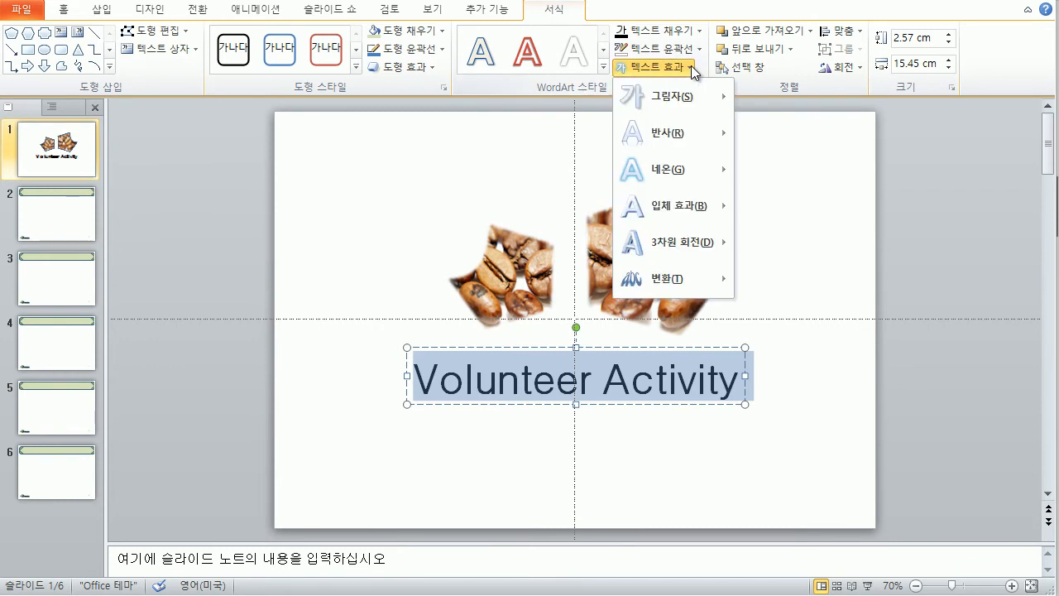
mouse_move(699, 278)
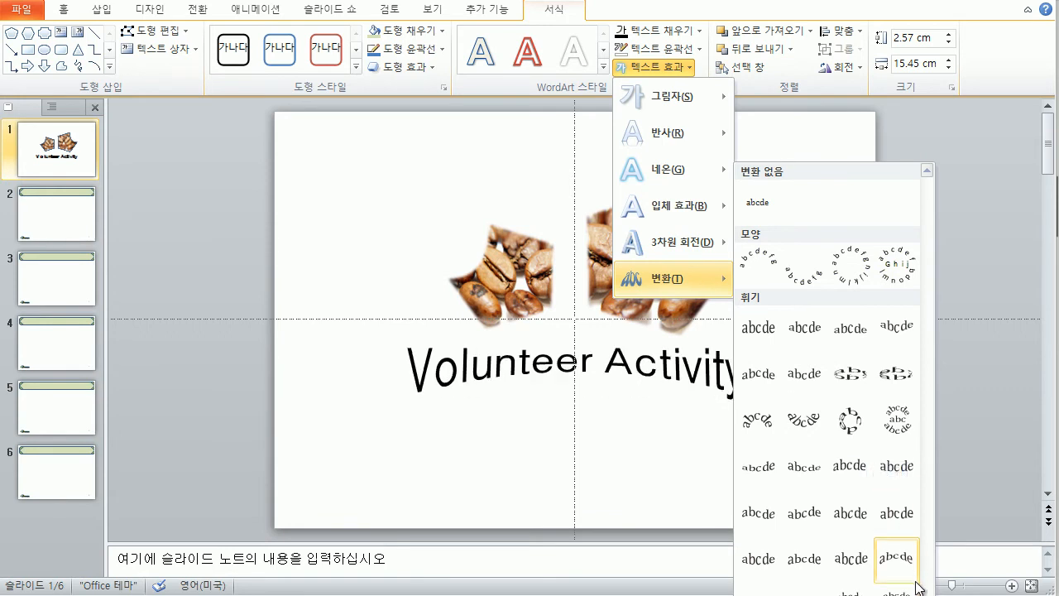
key("Escape")
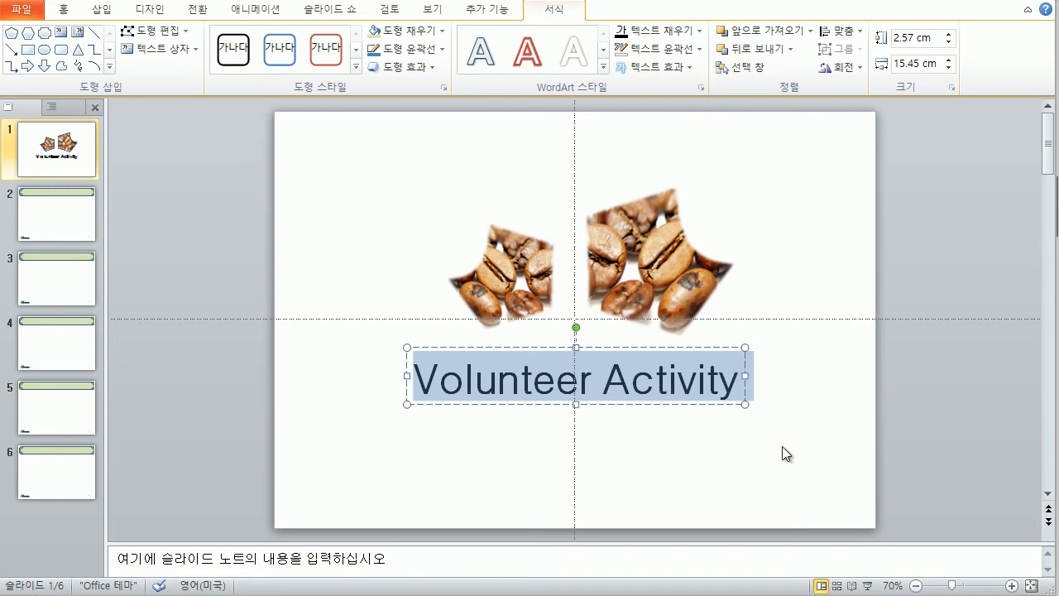
left_click(685, 69)
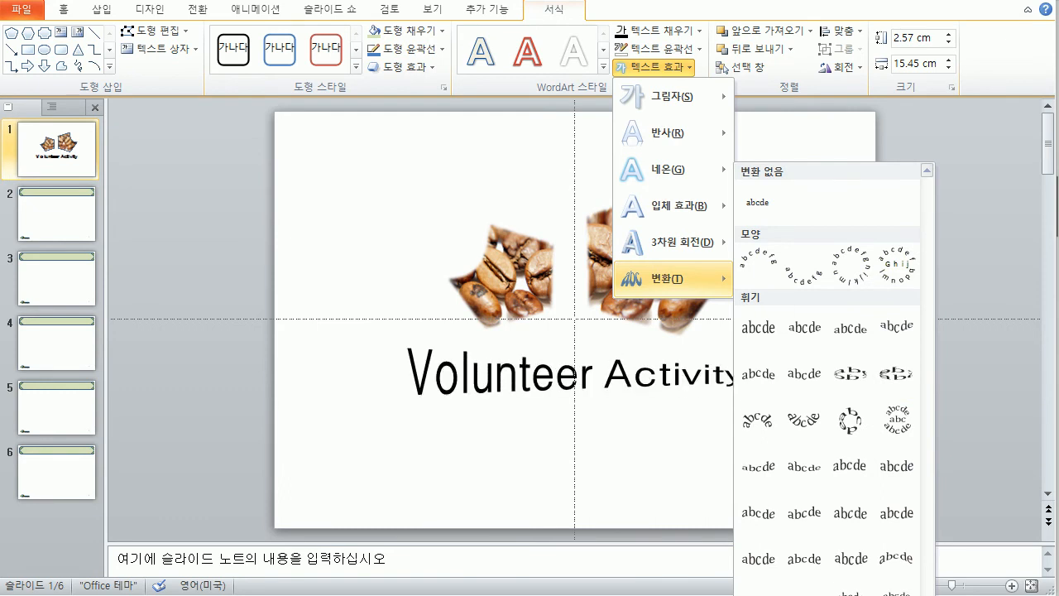
left_click(758, 593)
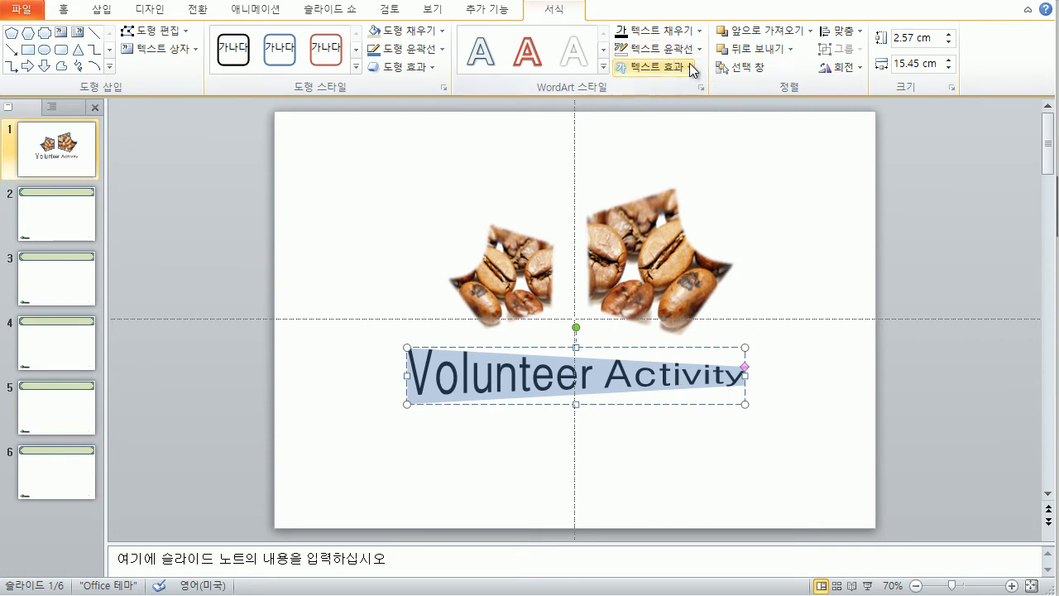
Step: Add a Half Reflection, touching effect to the title
left_click(690, 64)
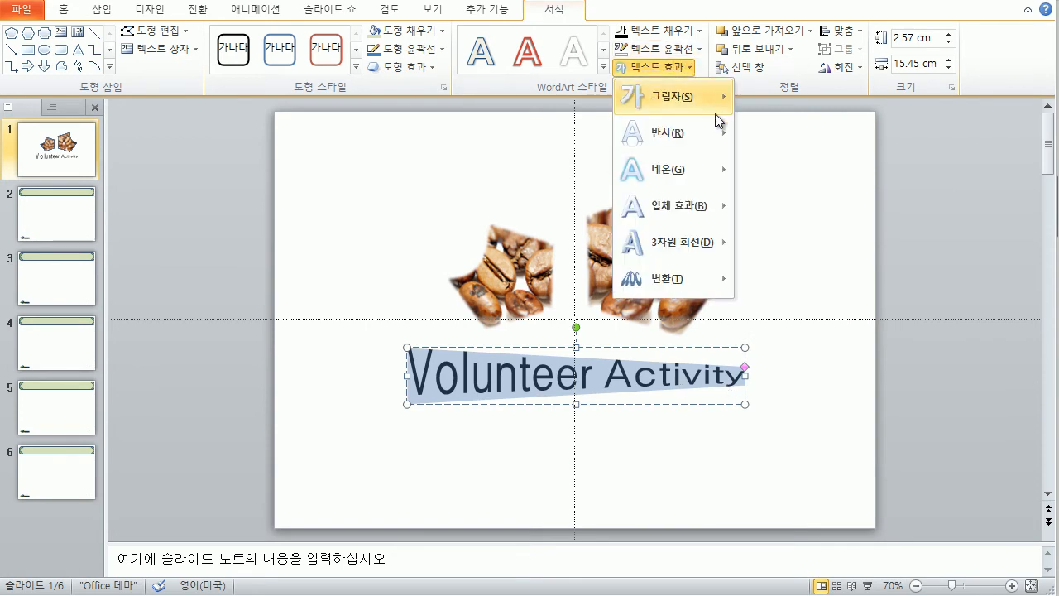
mouse_move(721, 130)
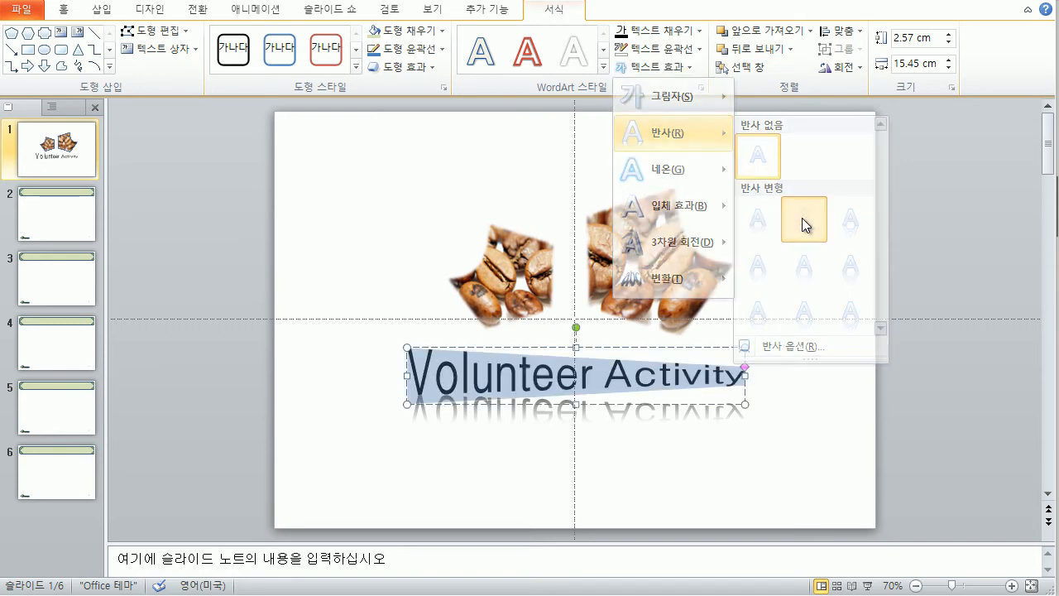
left_click(802, 218)
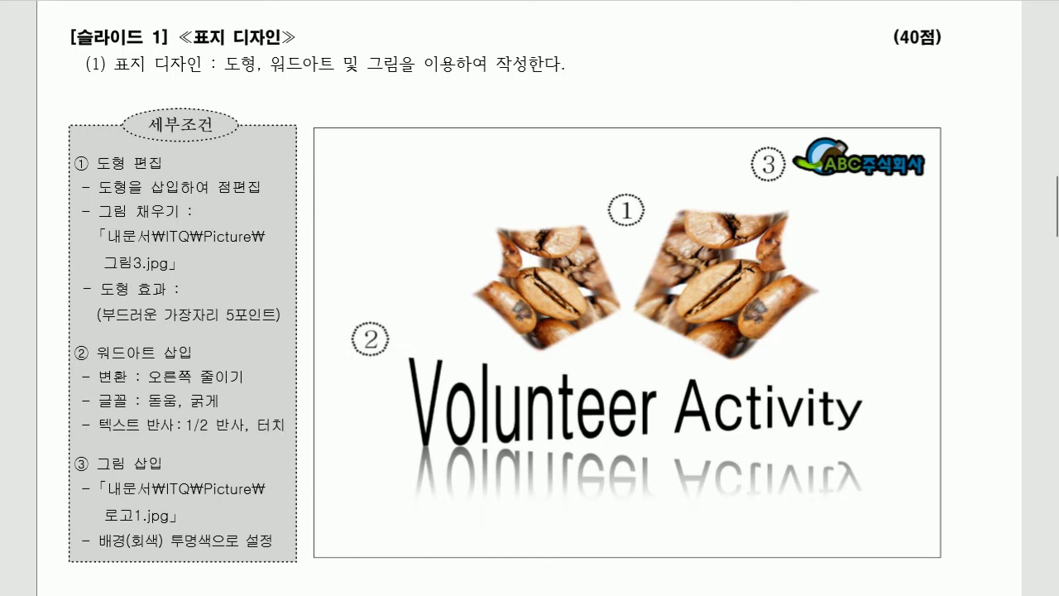
Step: Mark the reflection, font, transform and soft-edge requirements, erase the marks, return to PowerPoint
left_click_drag(92, 436, 273, 439)
left_click_drag(83, 408, 223, 407)
left_click_drag(109, 386, 247, 386)
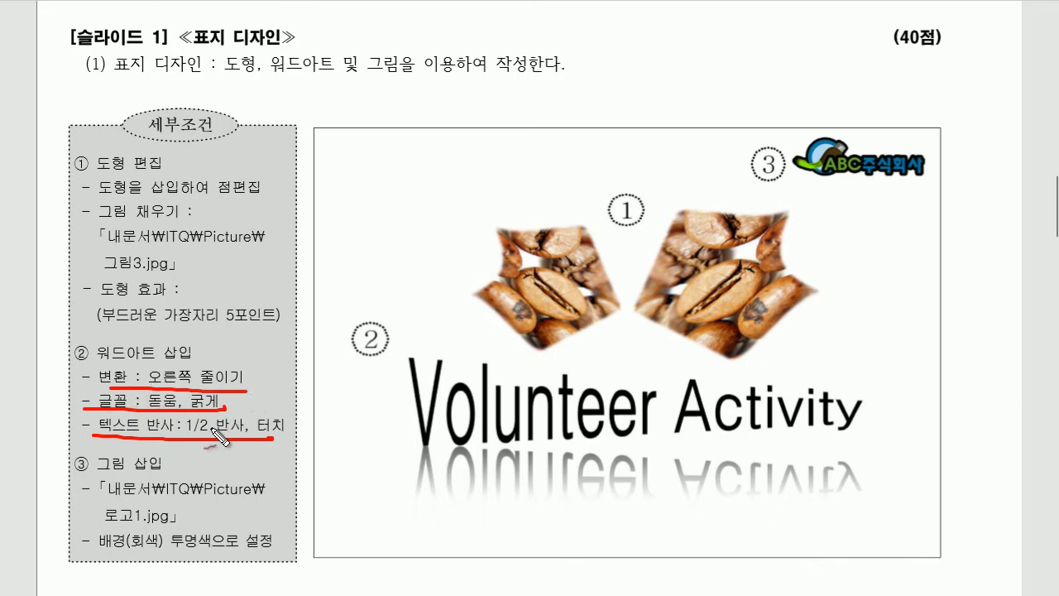
left_click_drag(93, 328, 273, 328)
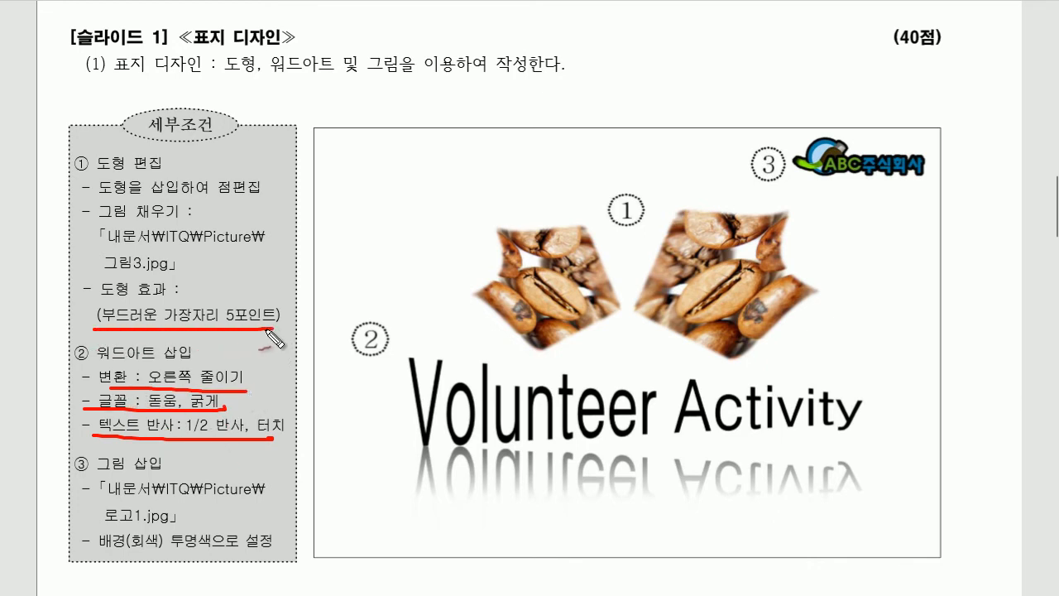
key("e")
key("alt+Tab")
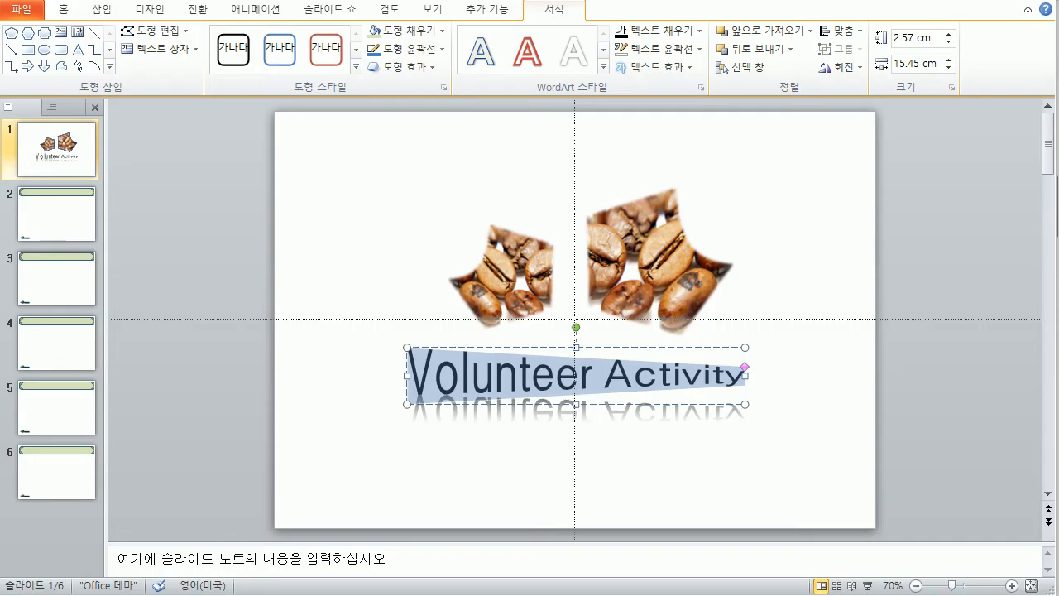
Step: Insert the 로고1 picture and move it to the slide's top-right corner
left_click(641, 436)
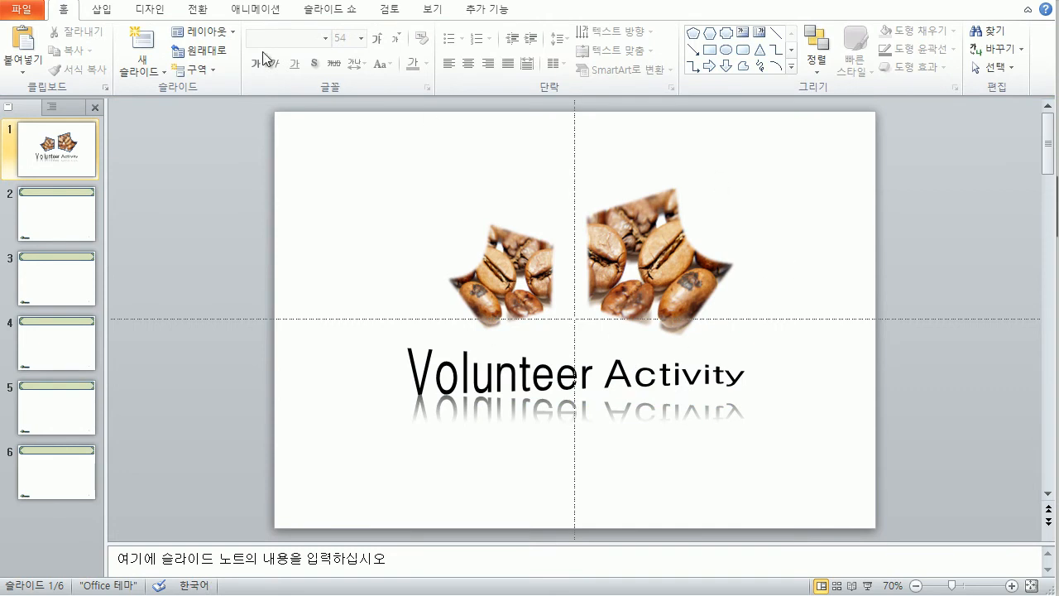
left_click(103, 10)
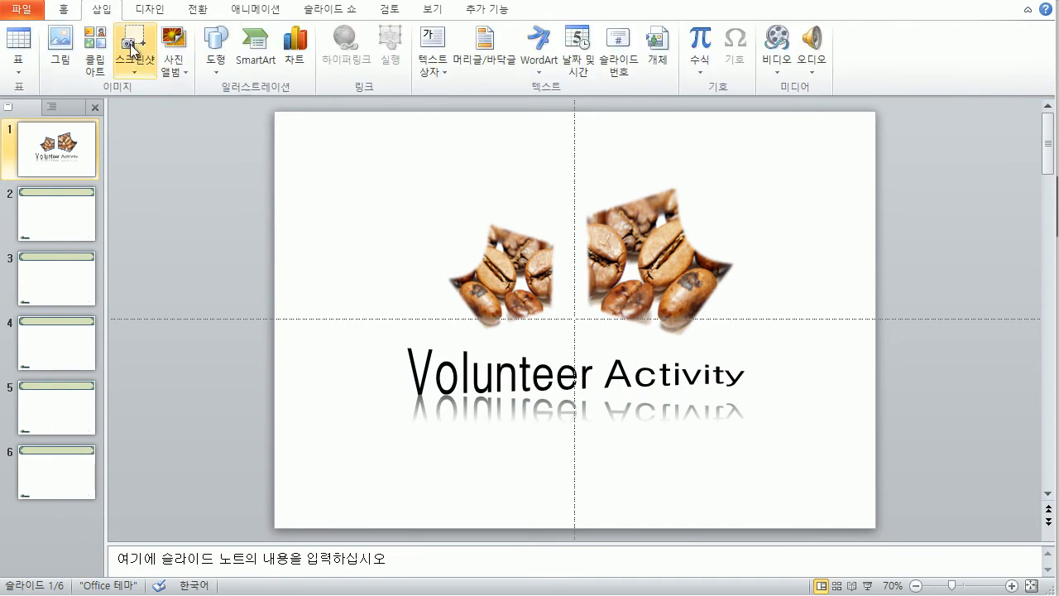
left_click(60, 51)
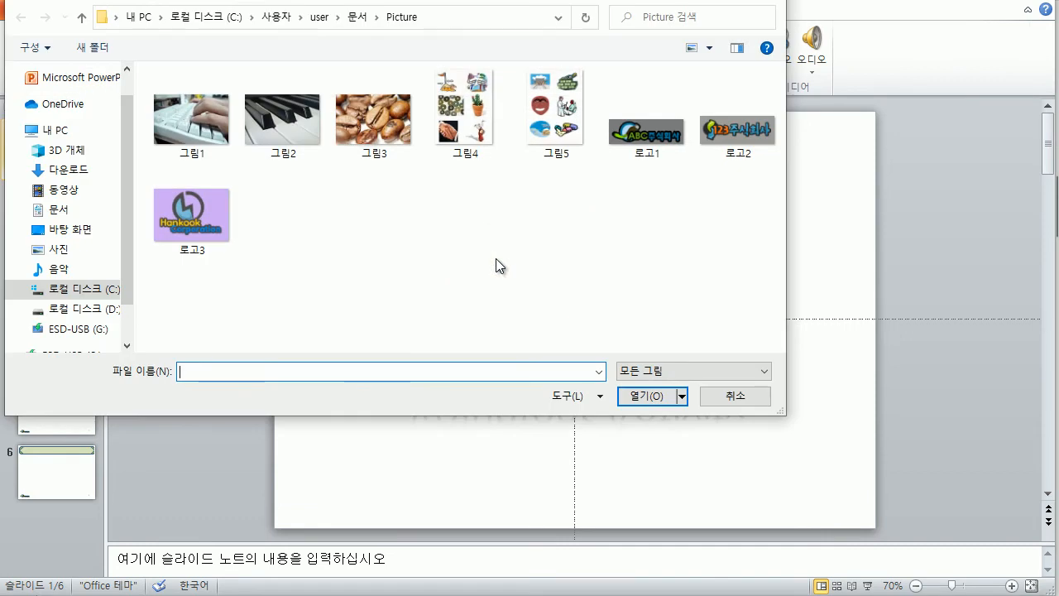
left_click(646, 128)
left_click(640, 395)
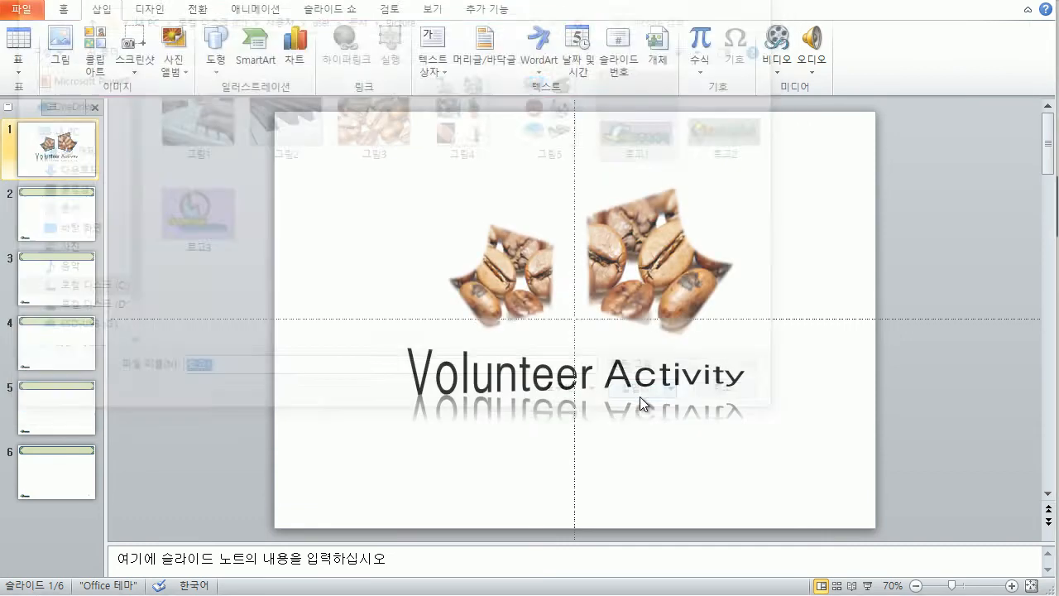
left_click_drag(613, 321, 793, 161)
Step: Make the logo's grey background transparent and shrink the logo
left_click(96, 51)
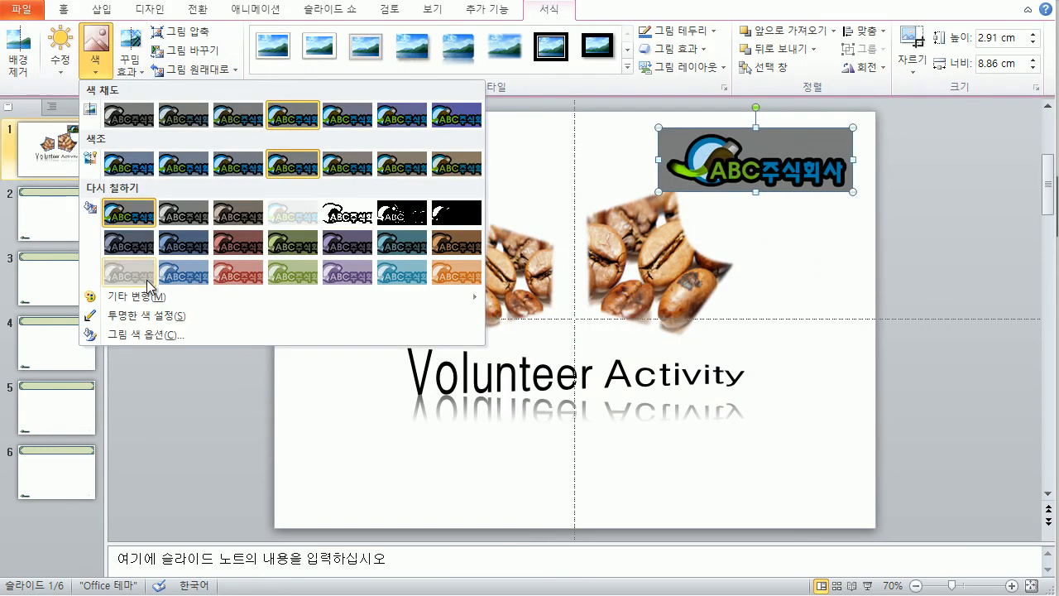
left_click(147, 323)
left_click(729, 176)
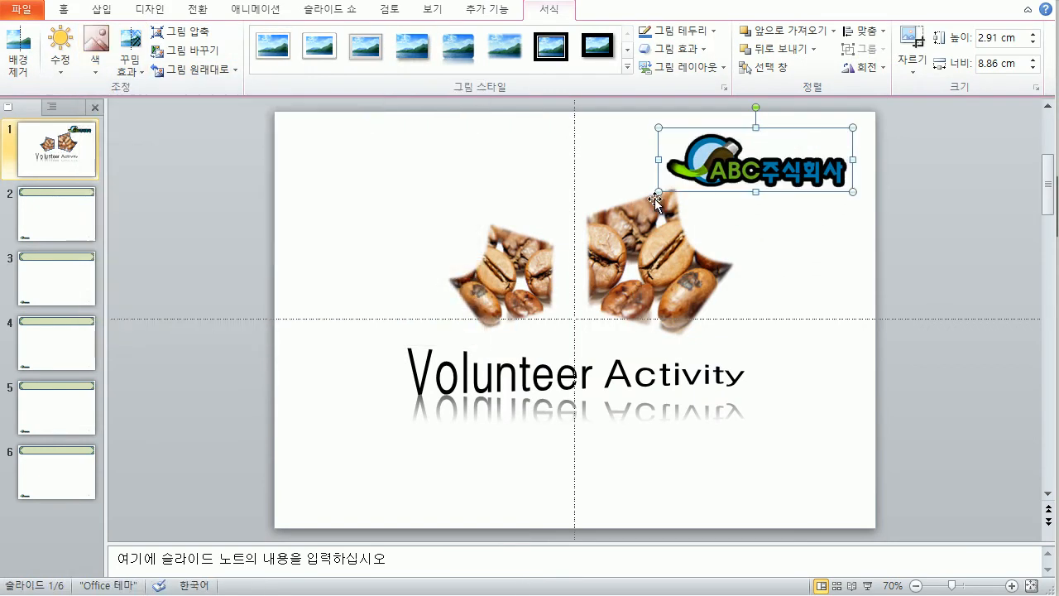
left_click_drag(658, 192, 720, 177)
left_click(757, 245)
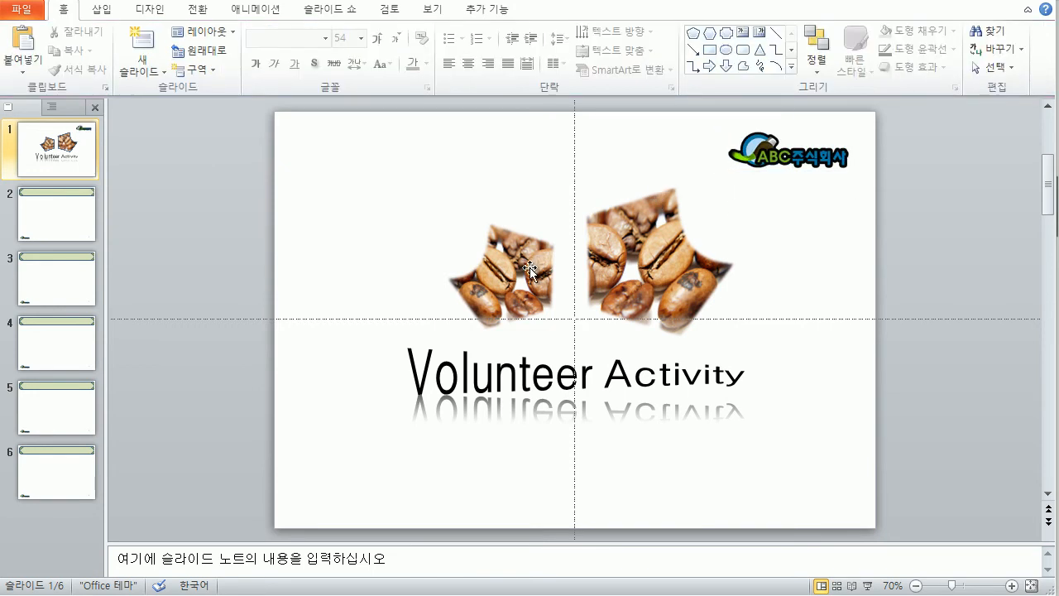
left_click(430, 11)
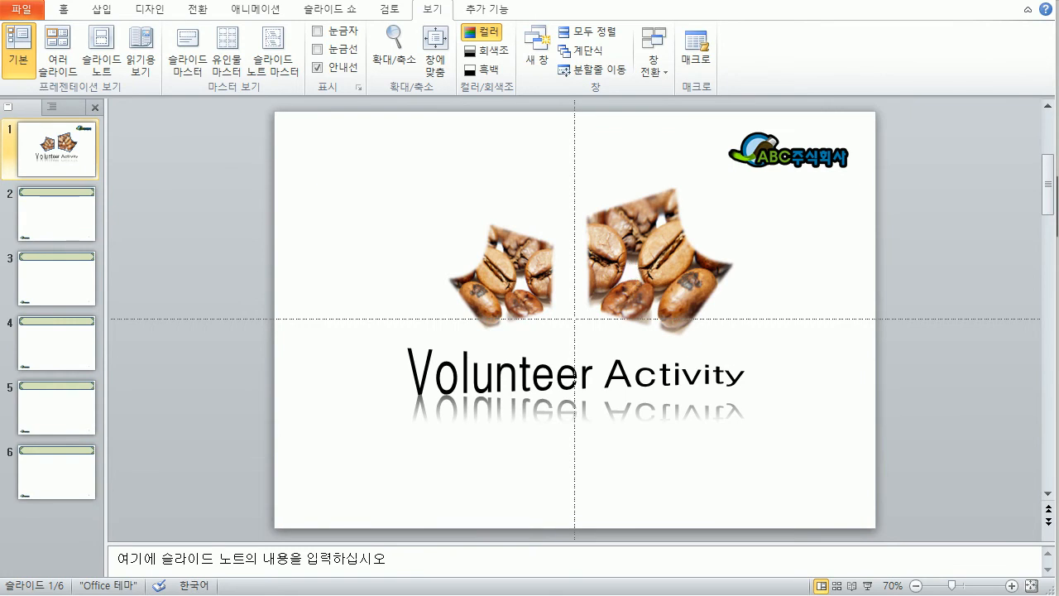
Step: Check the right and left coffee pictures, then deselect them
left_click(613, 228)
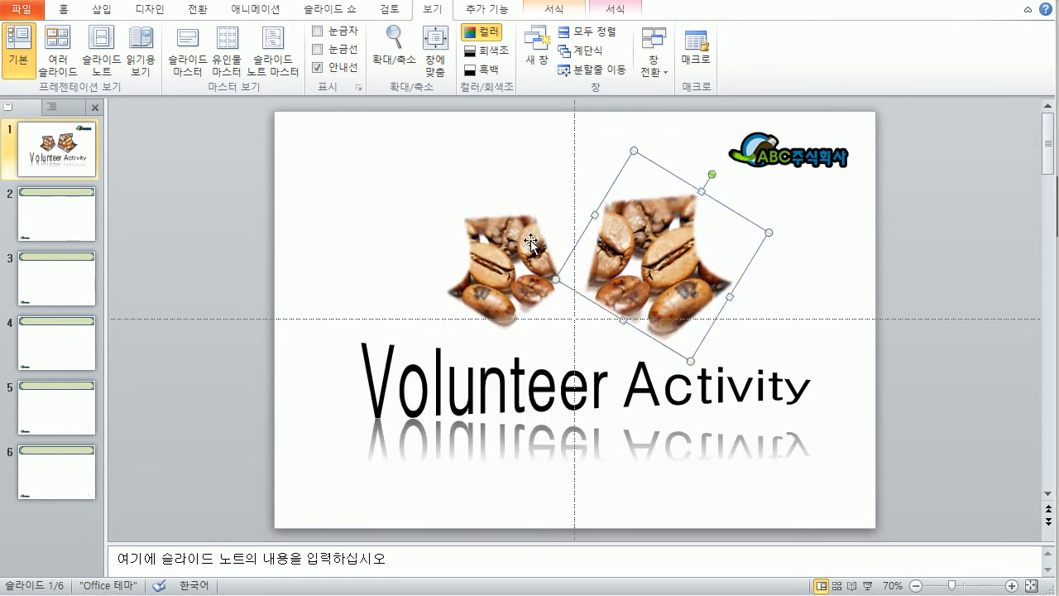
left_click(526, 235)
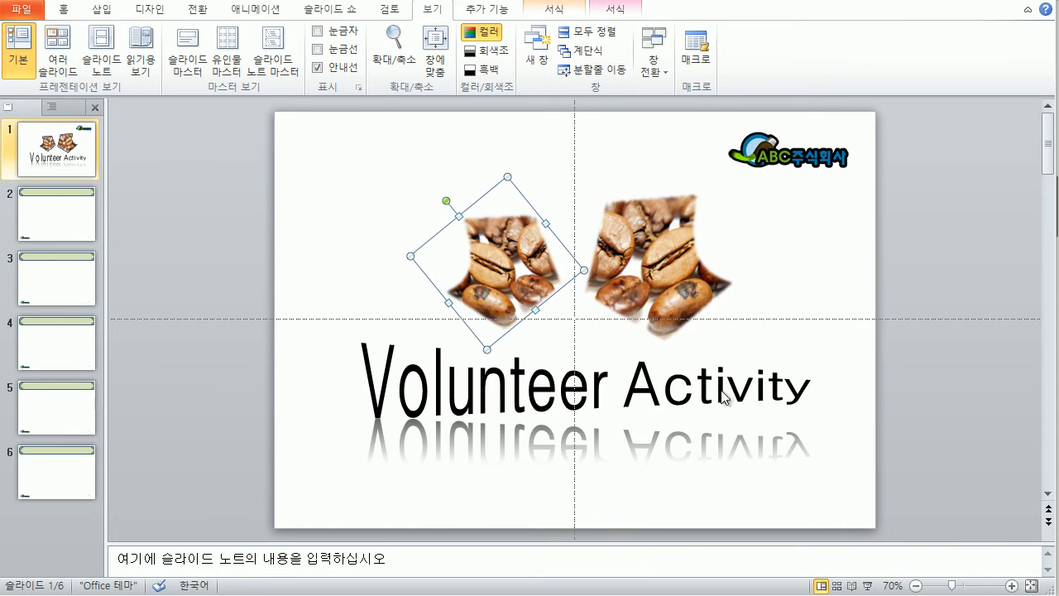
left_click(840, 472)
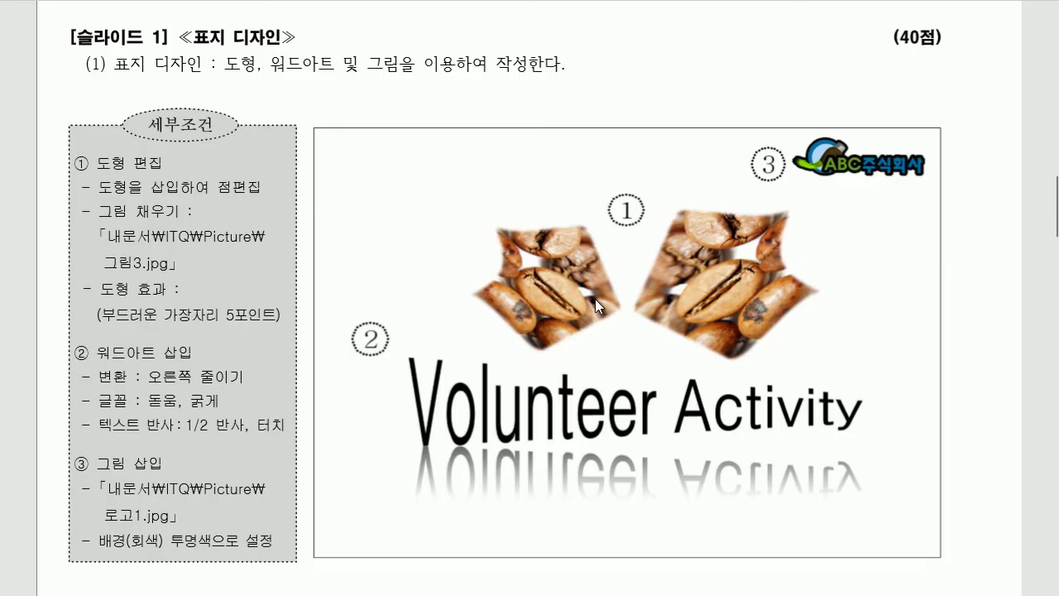
Step: Review the Slide 2 sample, then title PowerPoint's slide 2 '목차'
scroll(483, 331, "down", 8)
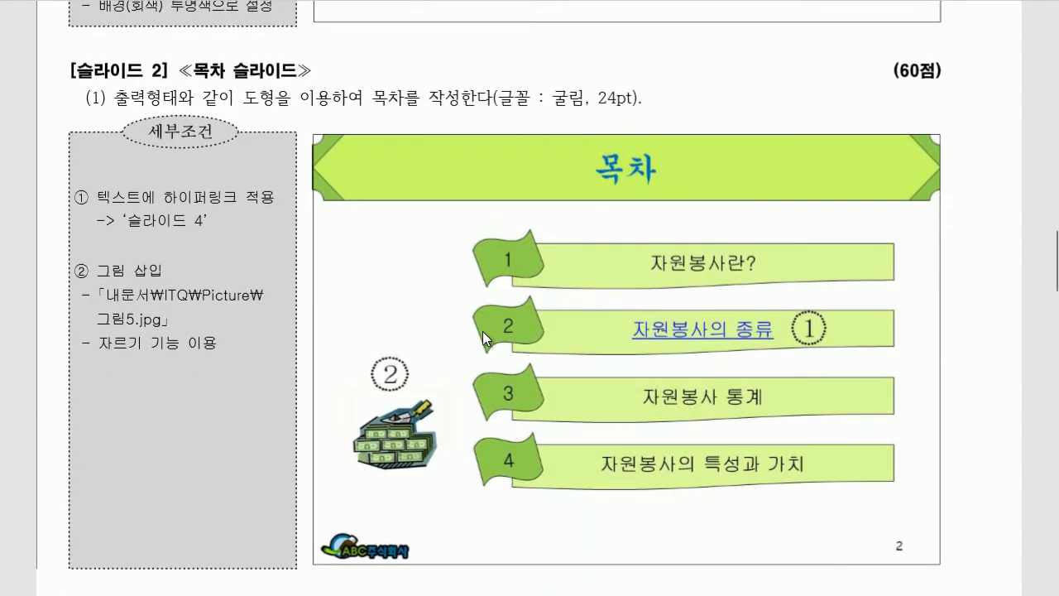
scroll(483, 331, "down", 1)
scroll(482, 331, "up", 1)
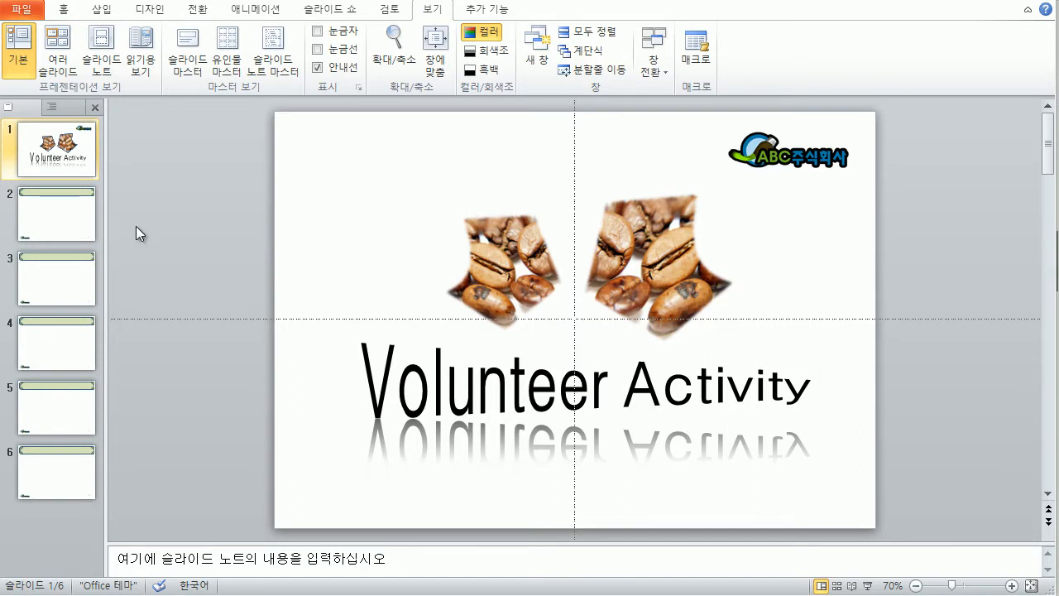
left_click(61, 216)
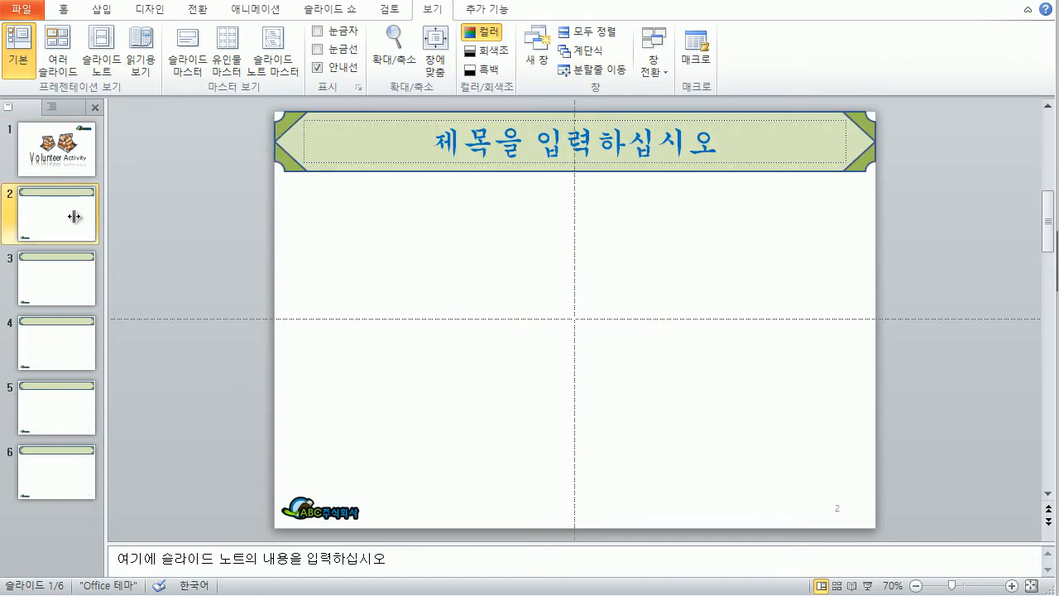
left_click(587, 145)
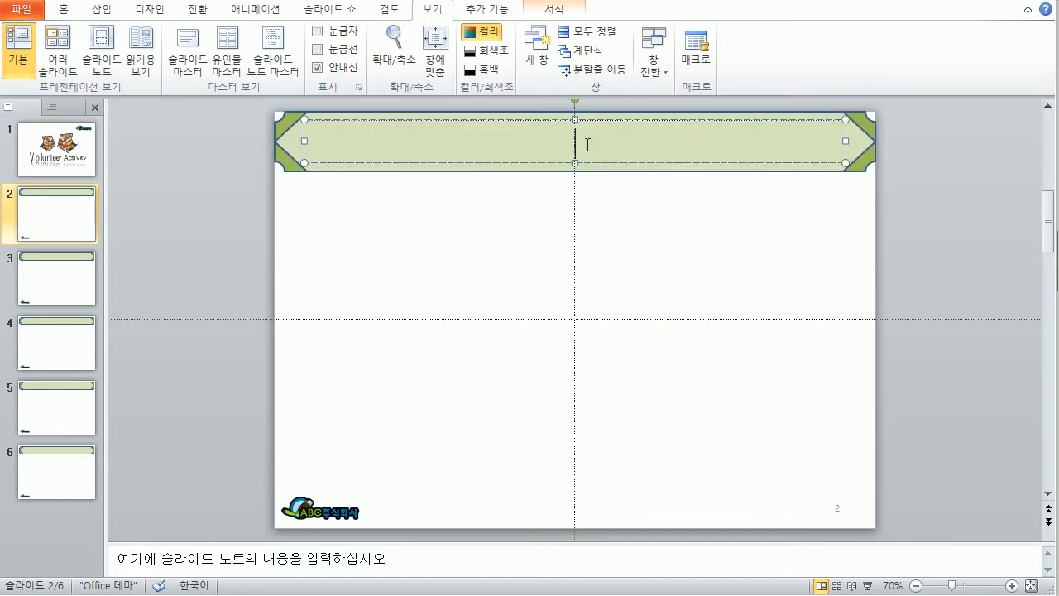
type("목차")
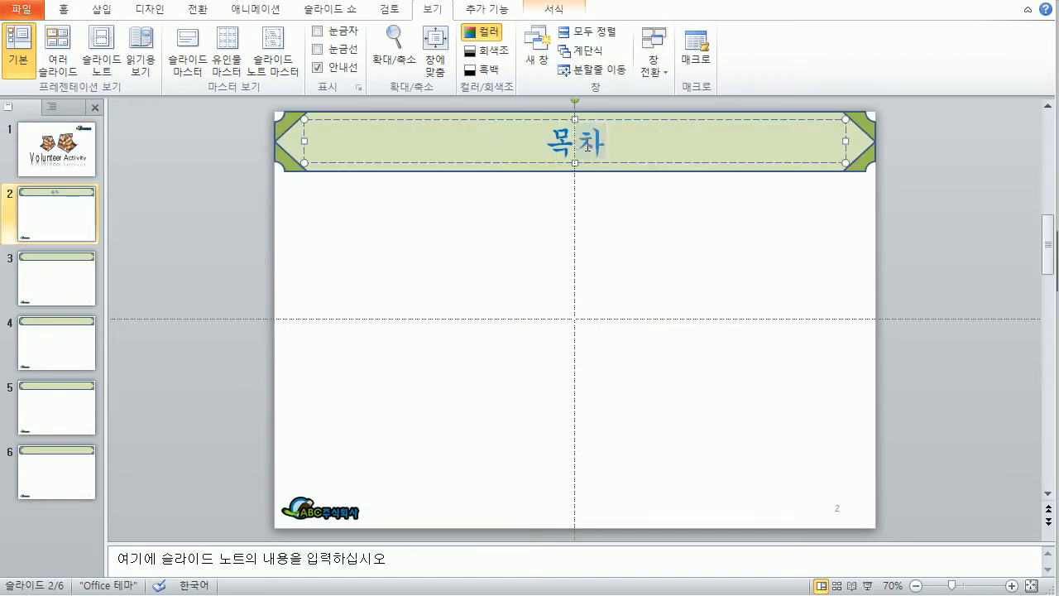
Step: Draw a Flowchart: Document banner below the 목차 title, enlarge it and nudge it up
left_click(529, 241)
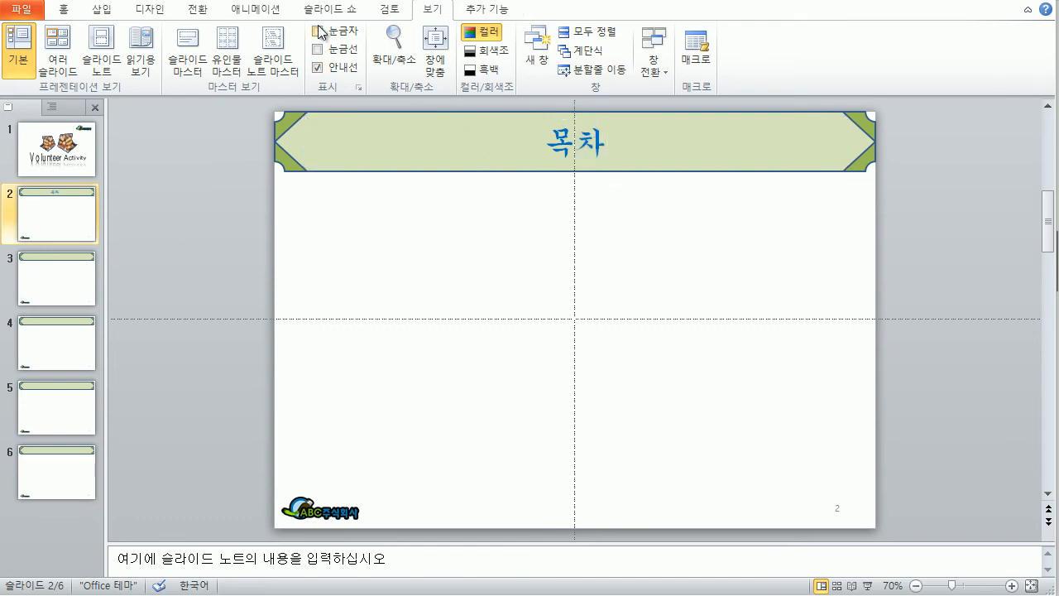
left_click(101, 11)
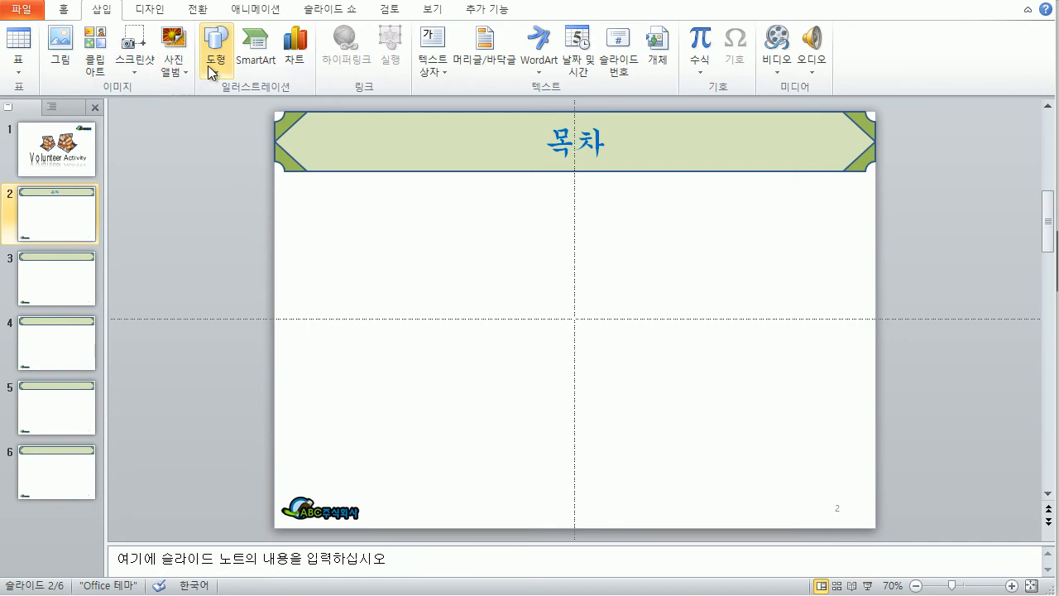
left_click(212, 66)
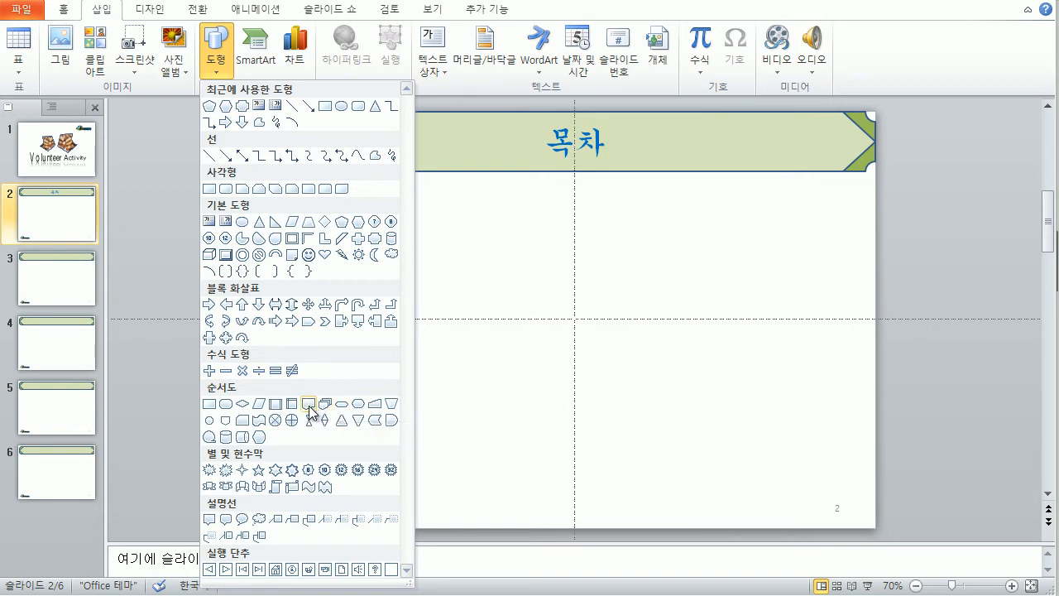
left_click(323, 405)
left_click_drag(517, 226, 755, 228)
left_click_drag(526, 247, 488, 265)
left_click_drag(756, 238, 759, 229)
left_click(433, 217)
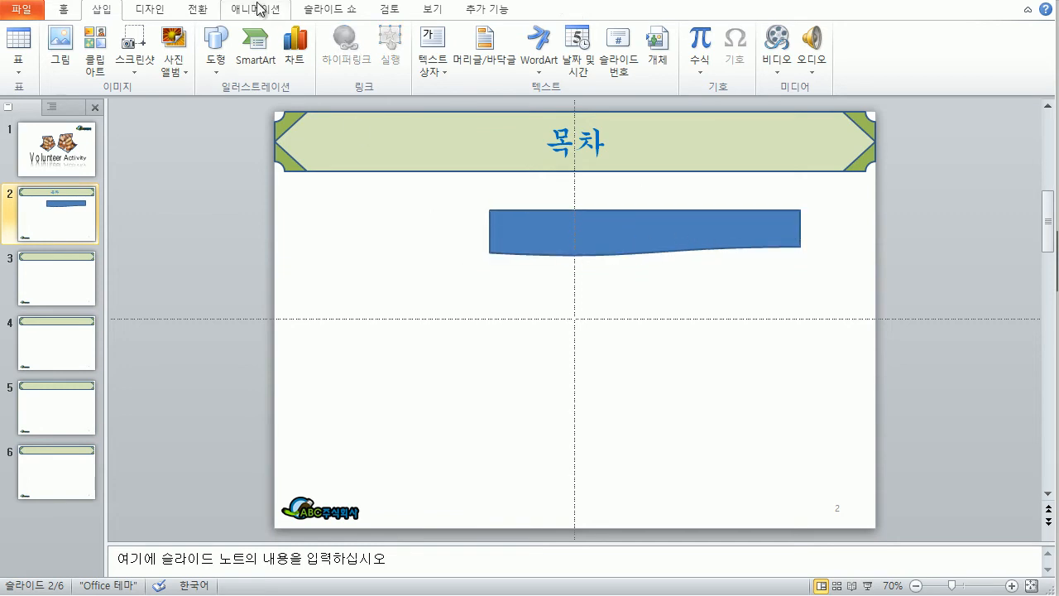
left_click(598, 223)
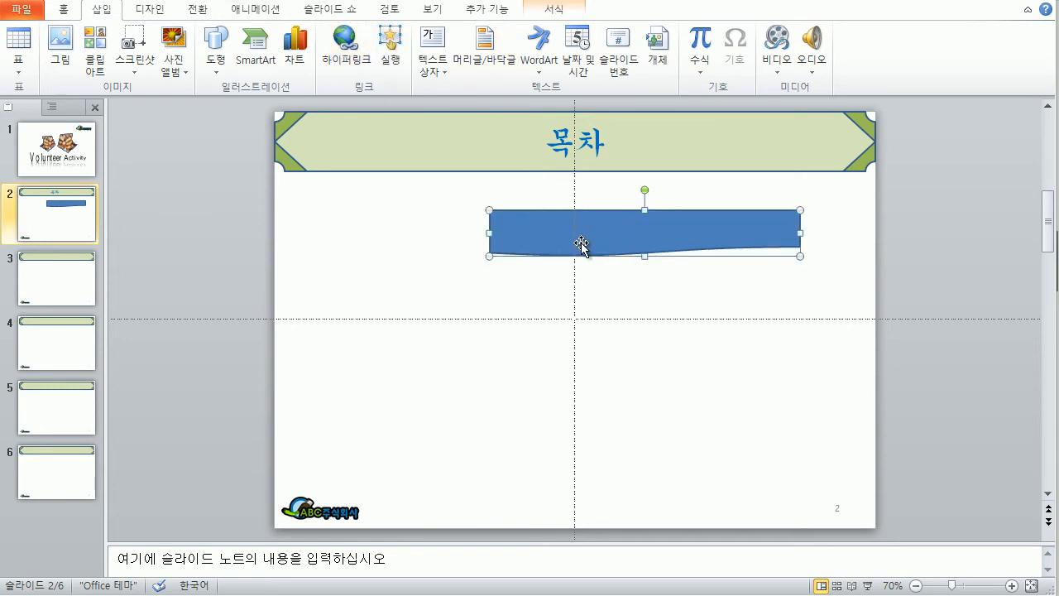
left_click(559, 11)
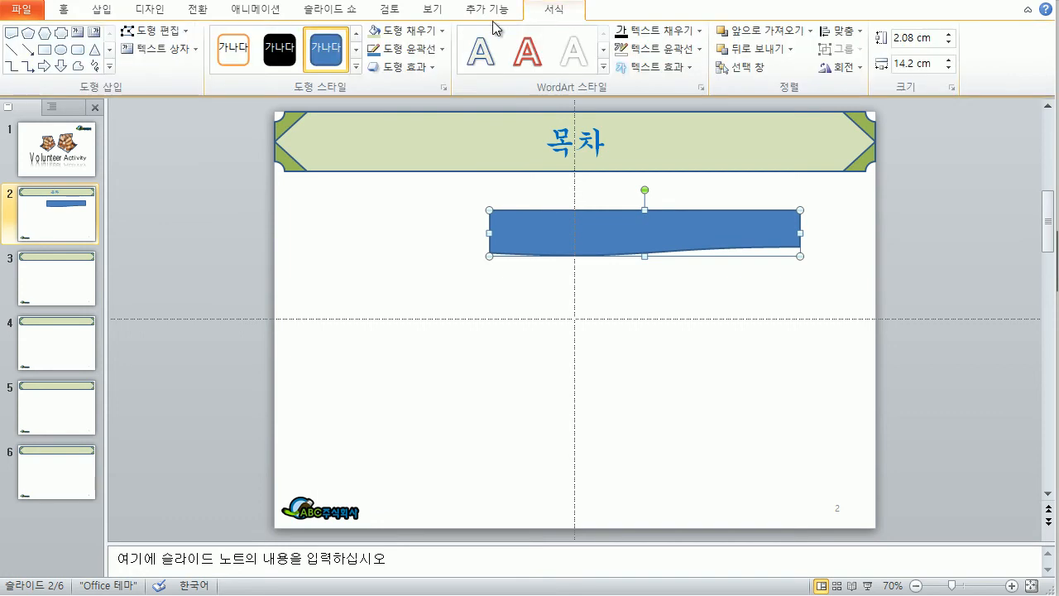
Step: Fill the banner bar light green and give it a black outline
left_click(376, 30)
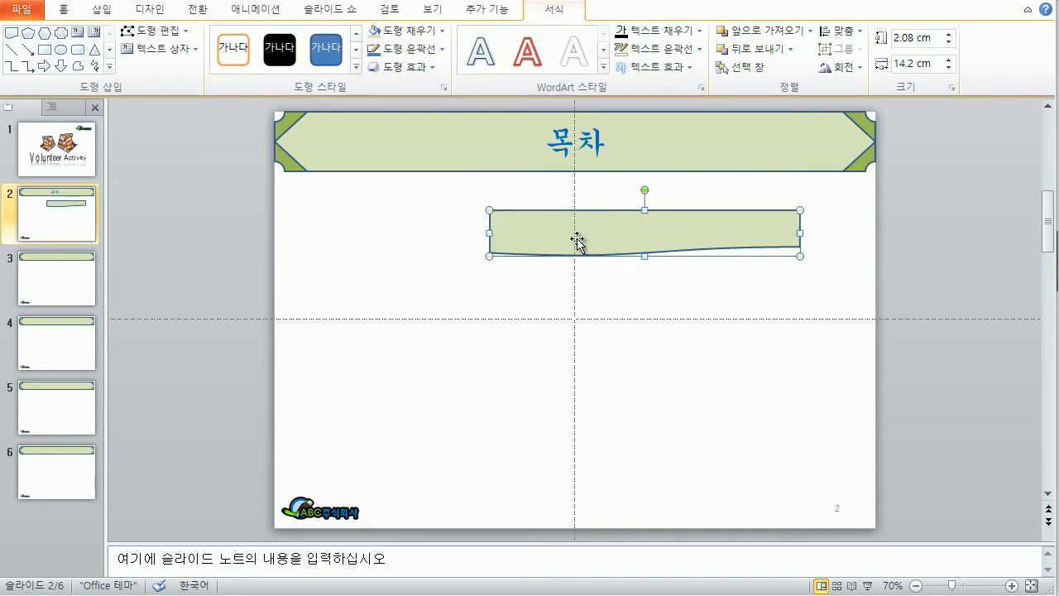
left_click(70, 12)
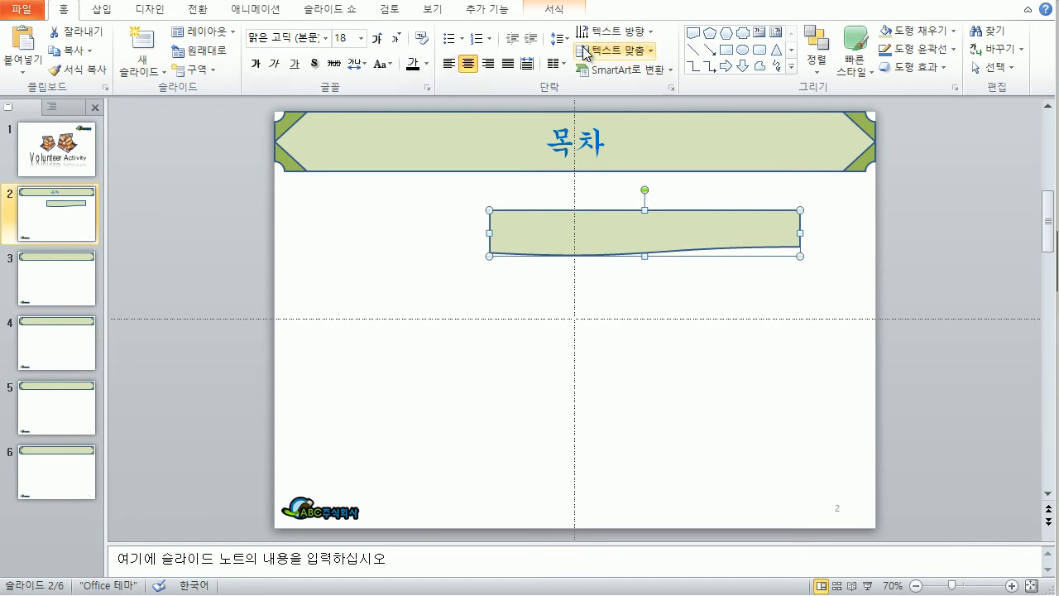
left_click(569, 15)
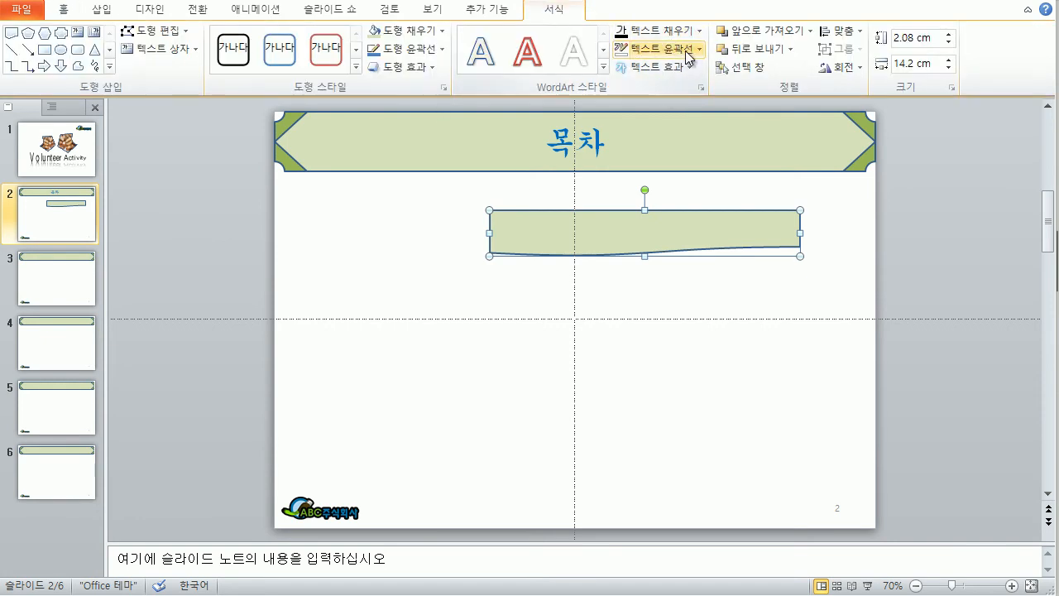
left_click(411, 51)
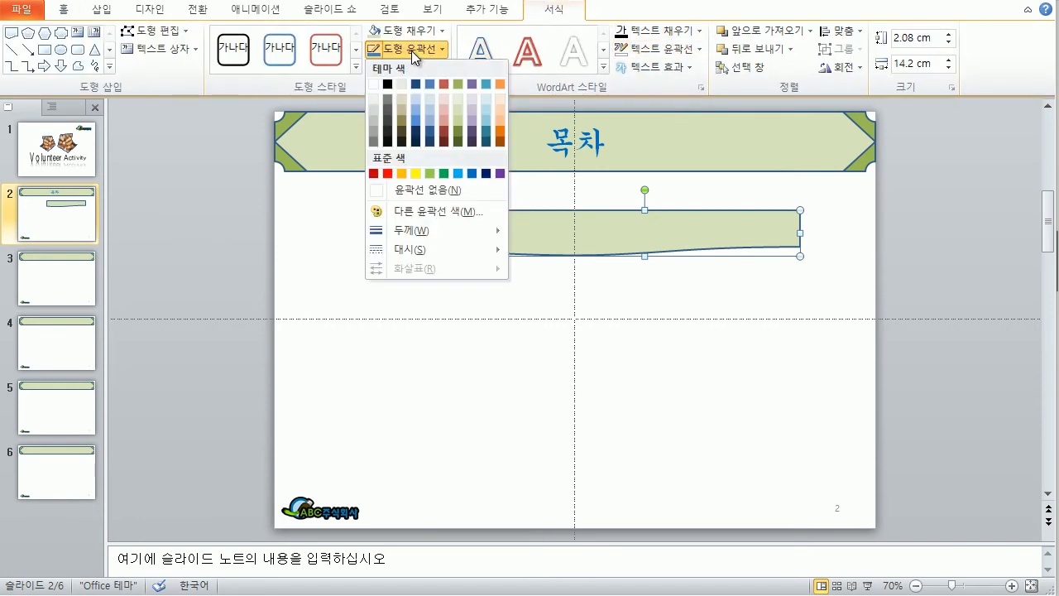
left_click(388, 86)
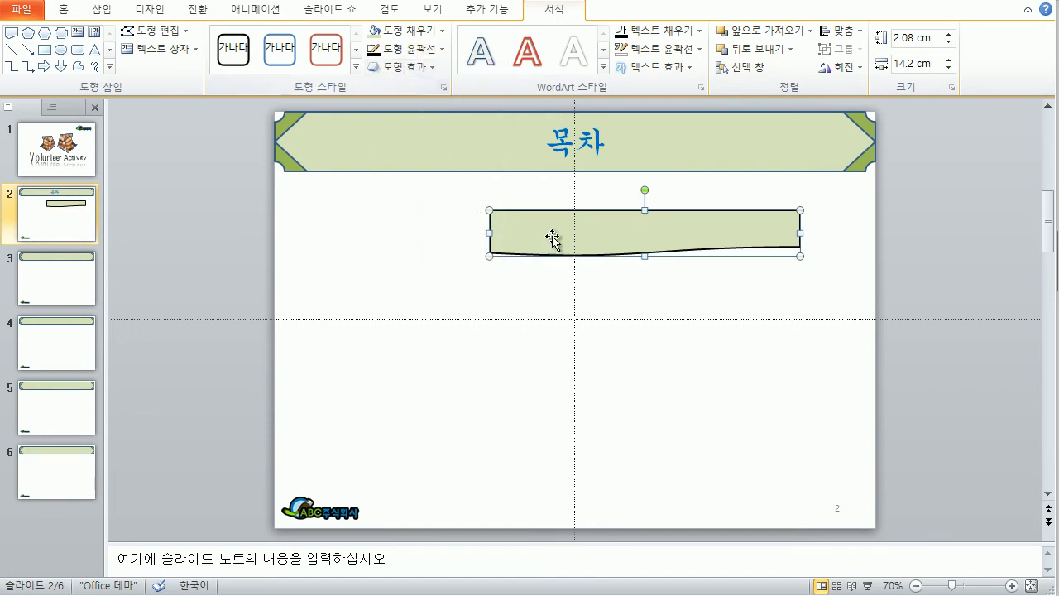
Step: Set the banner bar's formatting as the default shape
right_click(612, 239)
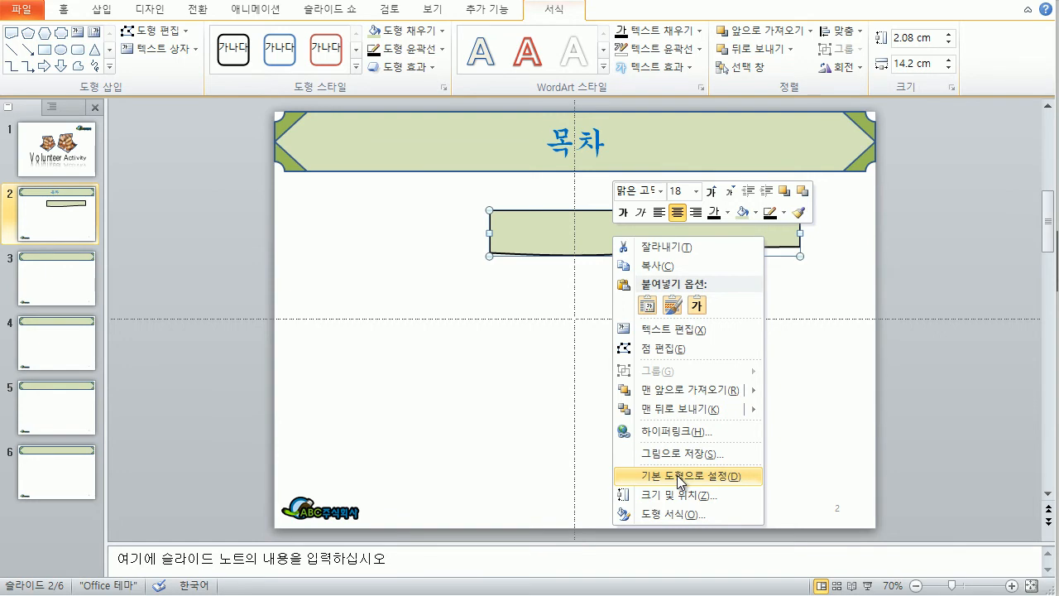
left_click(678, 478)
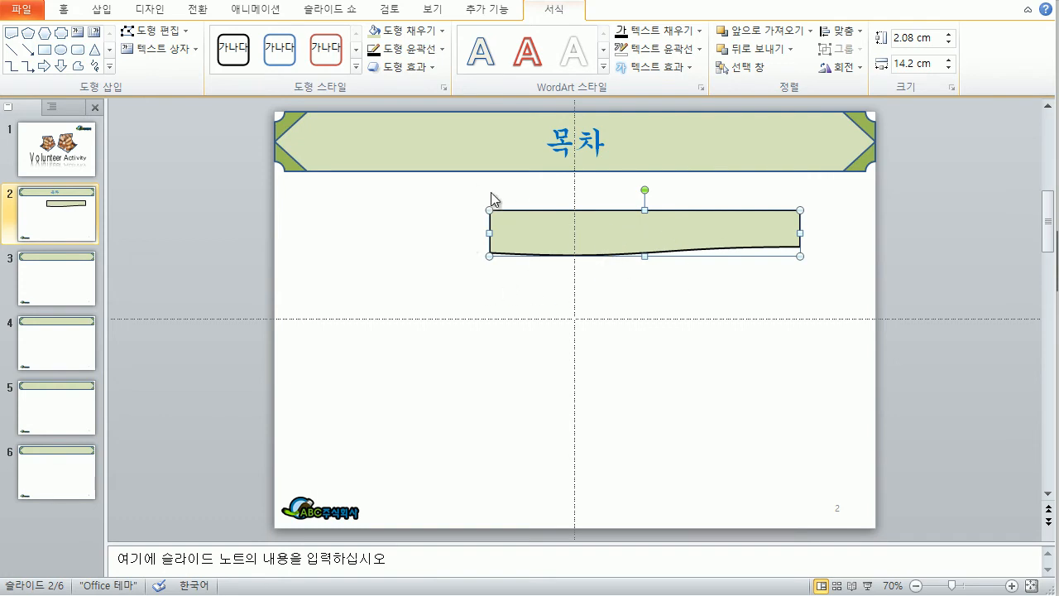
left_click(511, 281)
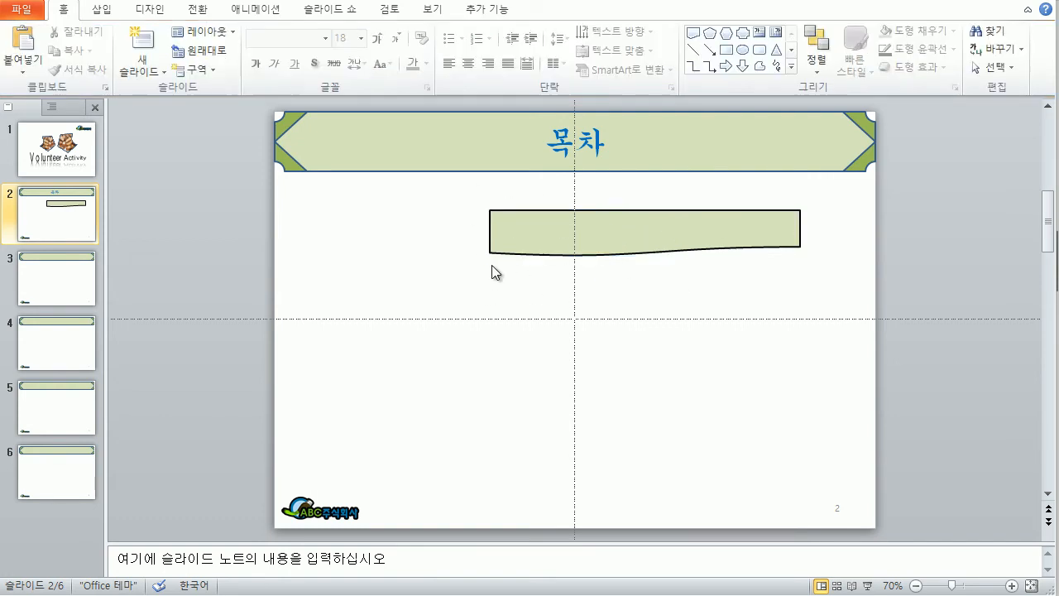
left_click(102, 10)
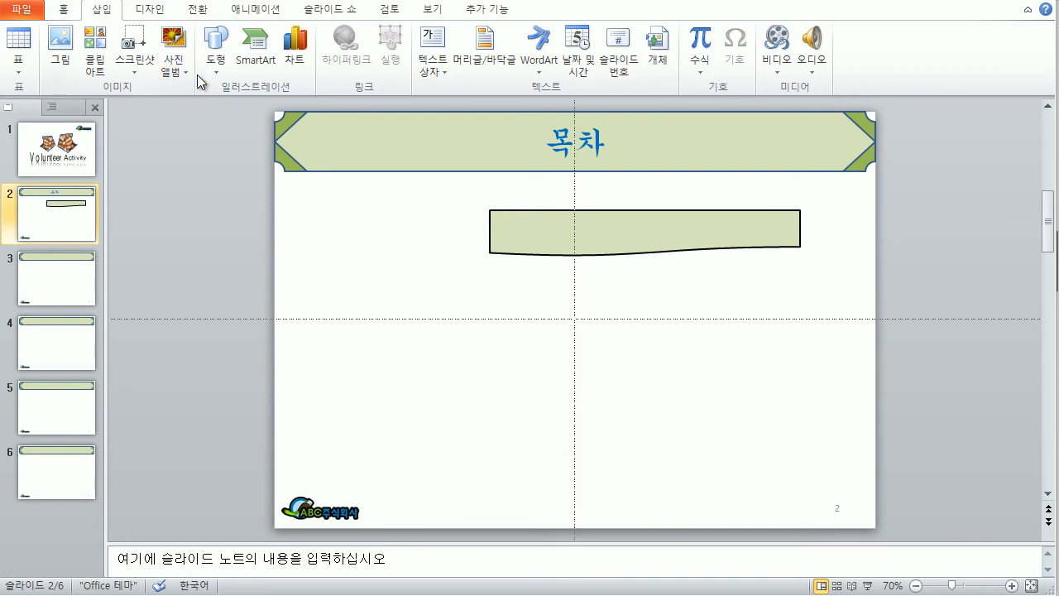
Step: Draw a Flowchart: Punched Tape flag, tilt it and place it over the bar's left end
left_click(214, 72)
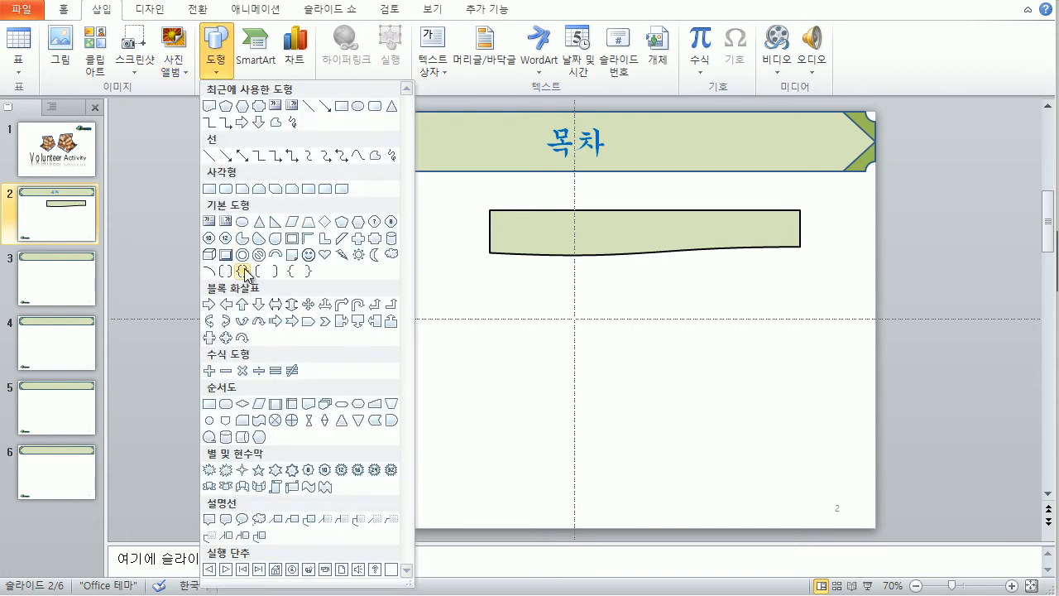
left_click(259, 428)
left_click_drag(426, 212, 484, 255)
left_click_drag(454, 187, 438, 193)
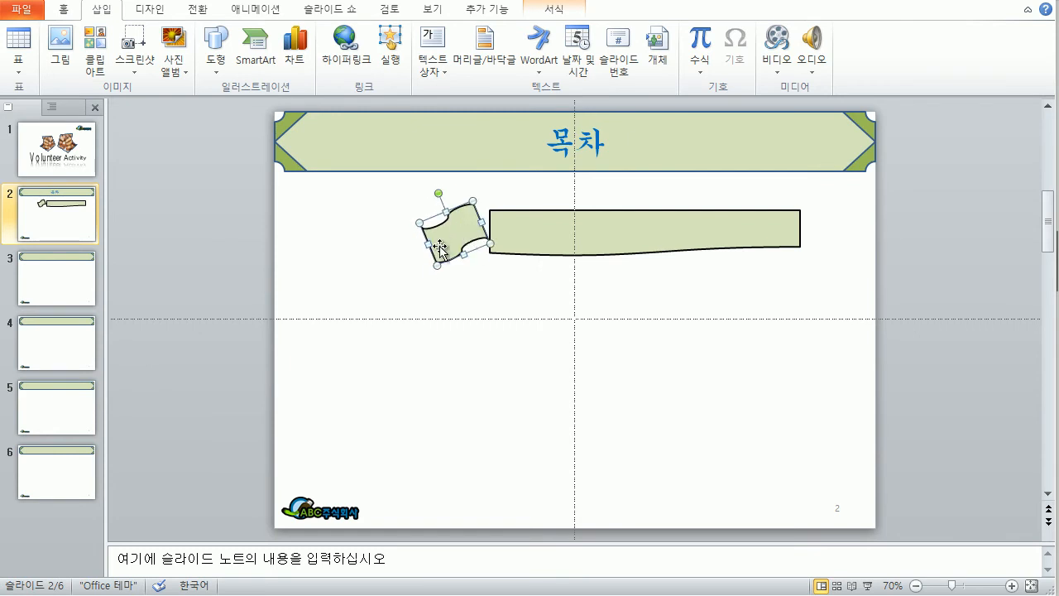
mouse_move(453, 229)
left_mouse_down()
mouse_move(484, 218)
mouse_move(492, 241)
mouse_move(467, 230)
left_mouse_up()
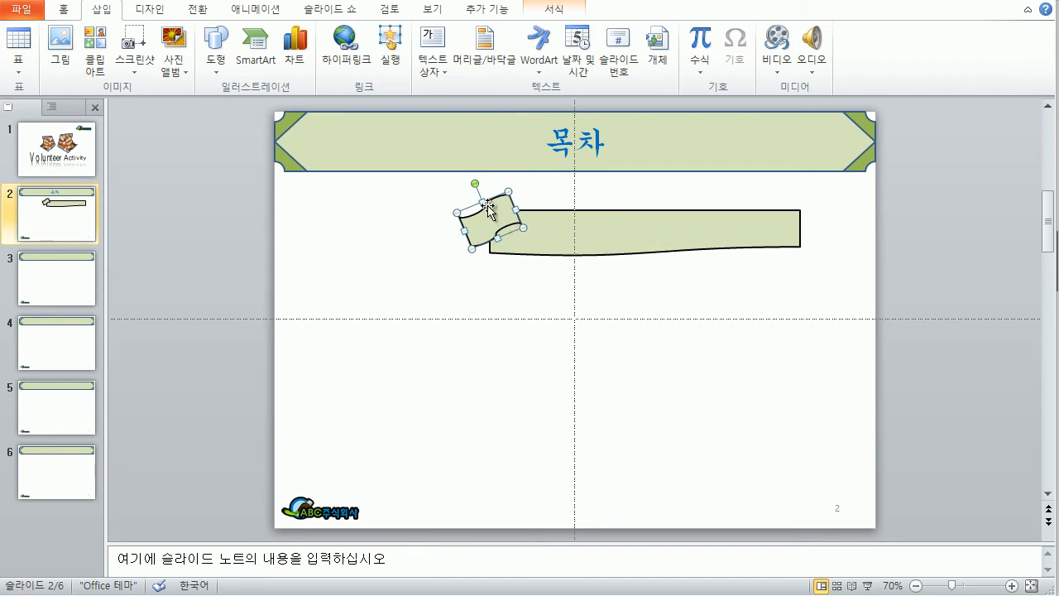
left_click_drag(480, 199, 479, 195)
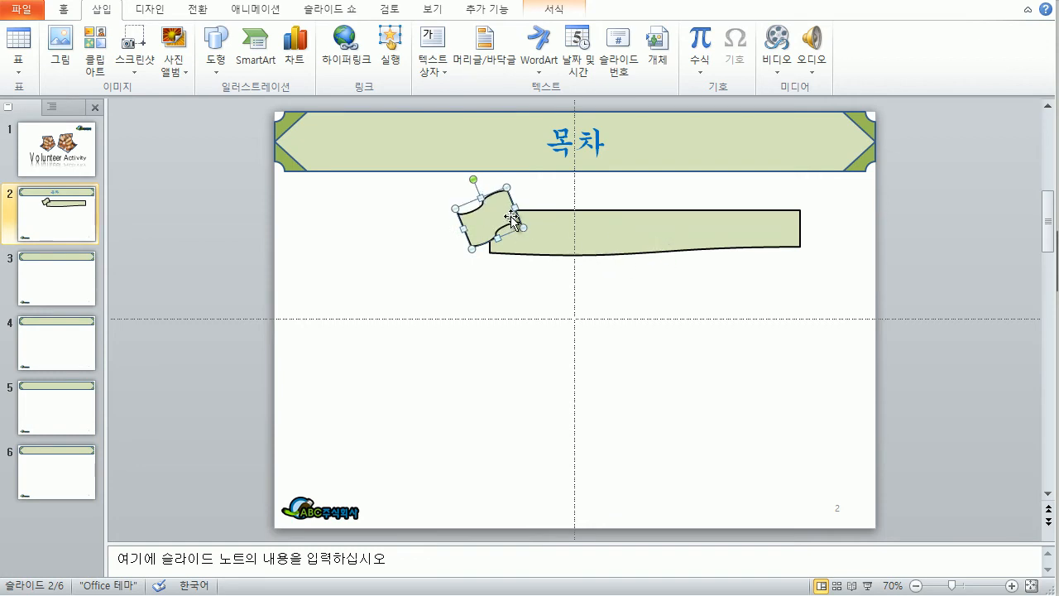
Step: Fill the punched-tape flag with olive green
left_click(551, 12)
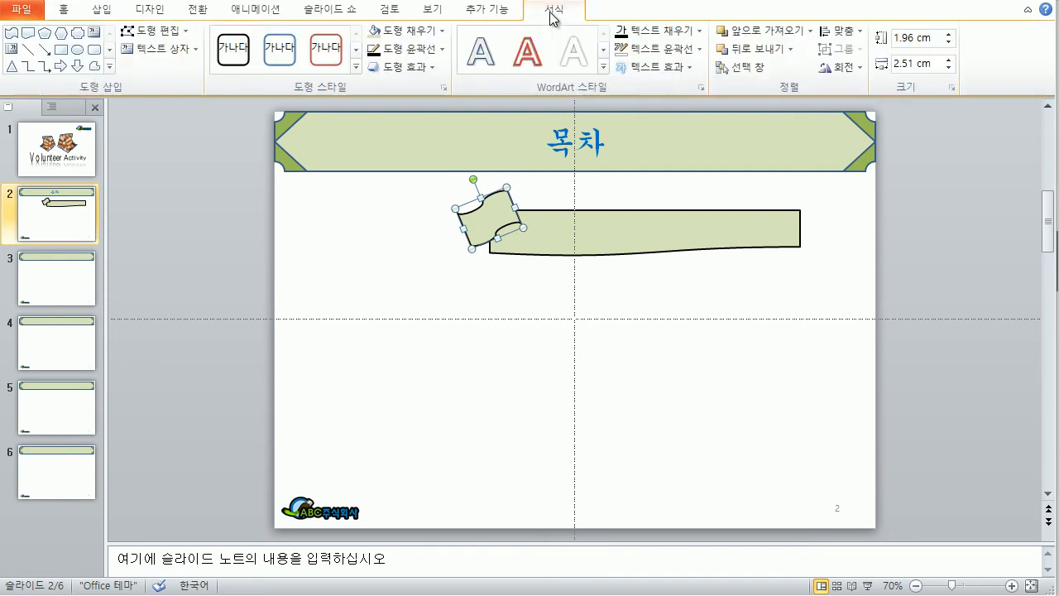
left_click(441, 31)
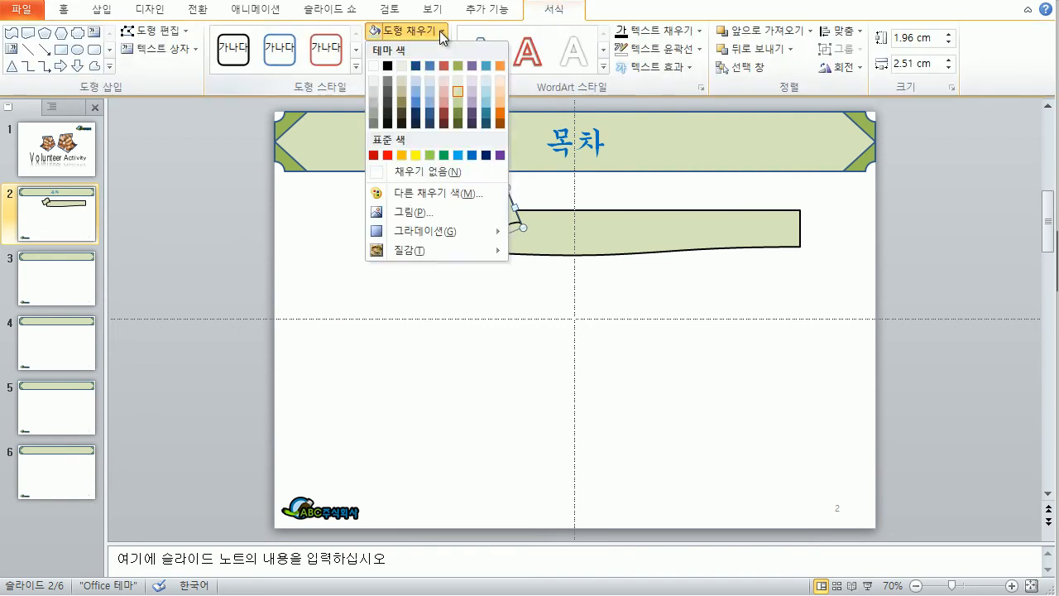
left_click(458, 104)
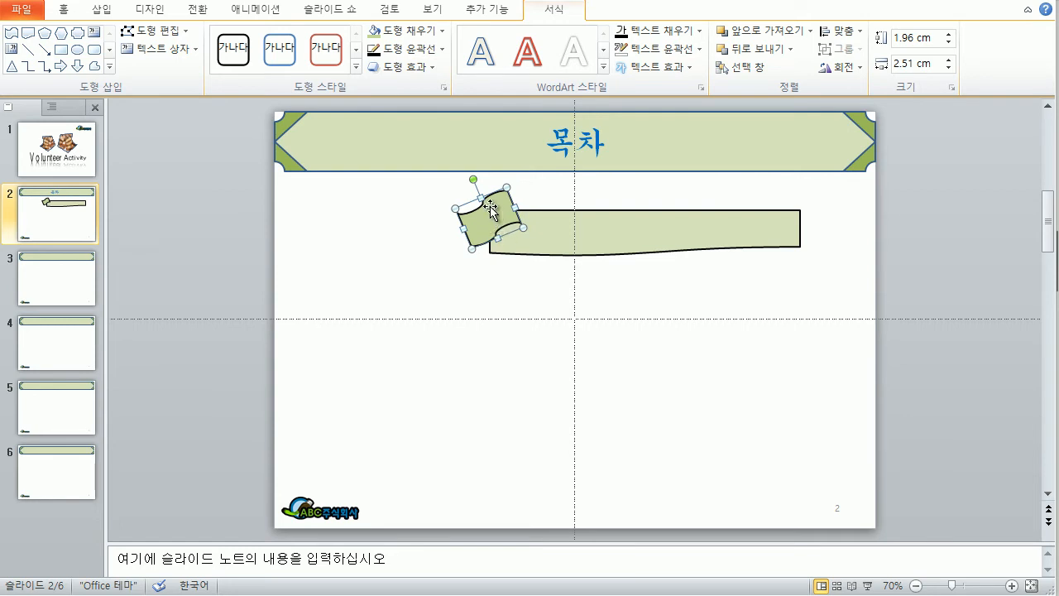
left_click(484, 291)
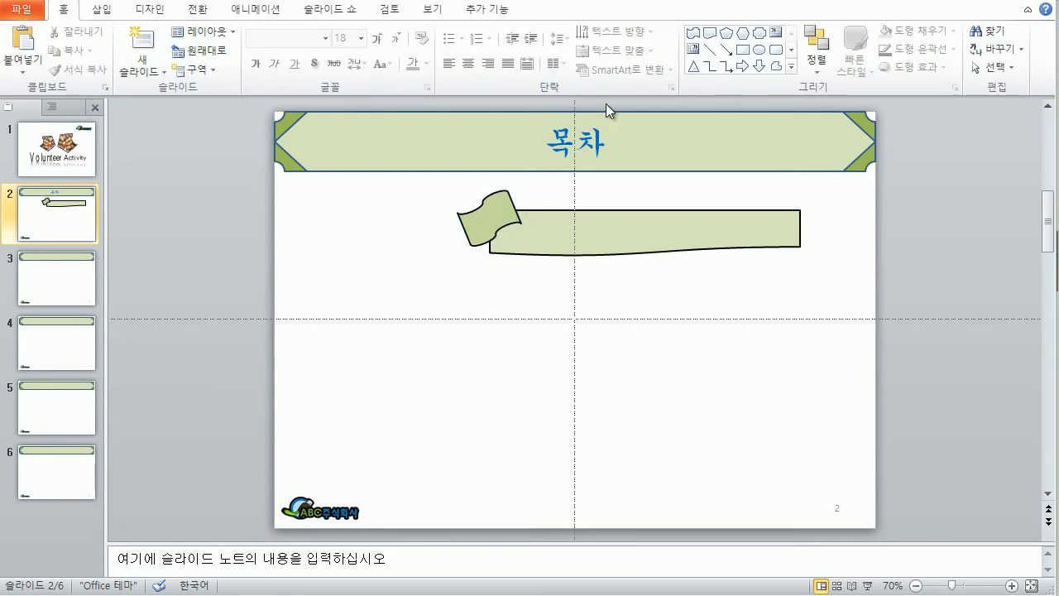
Step: Add a horizontal text box with a centred number 1 and place it on the flag
left_click(103, 10)
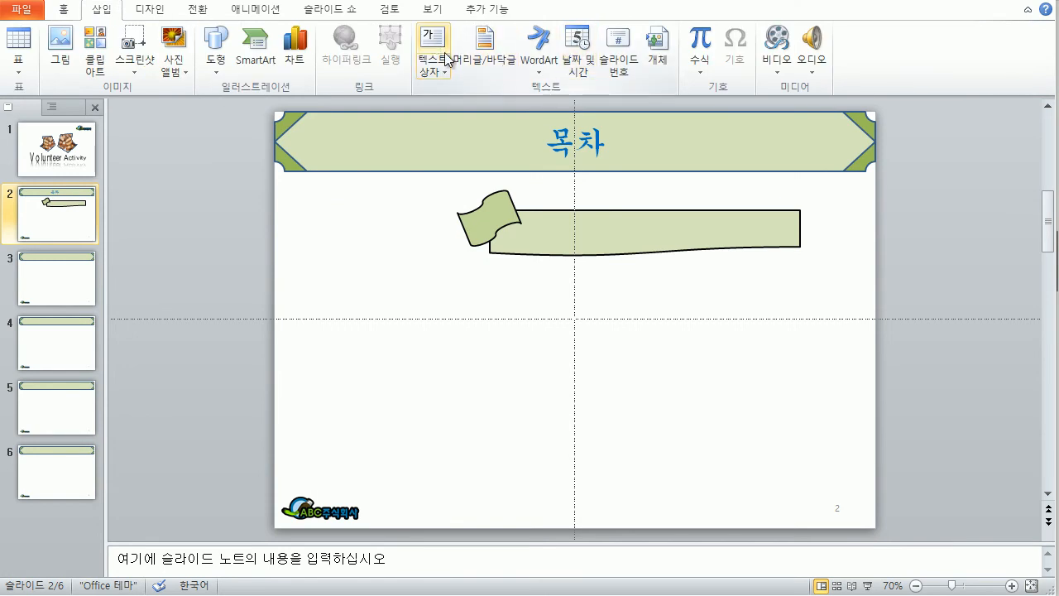
left_click(434, 71)
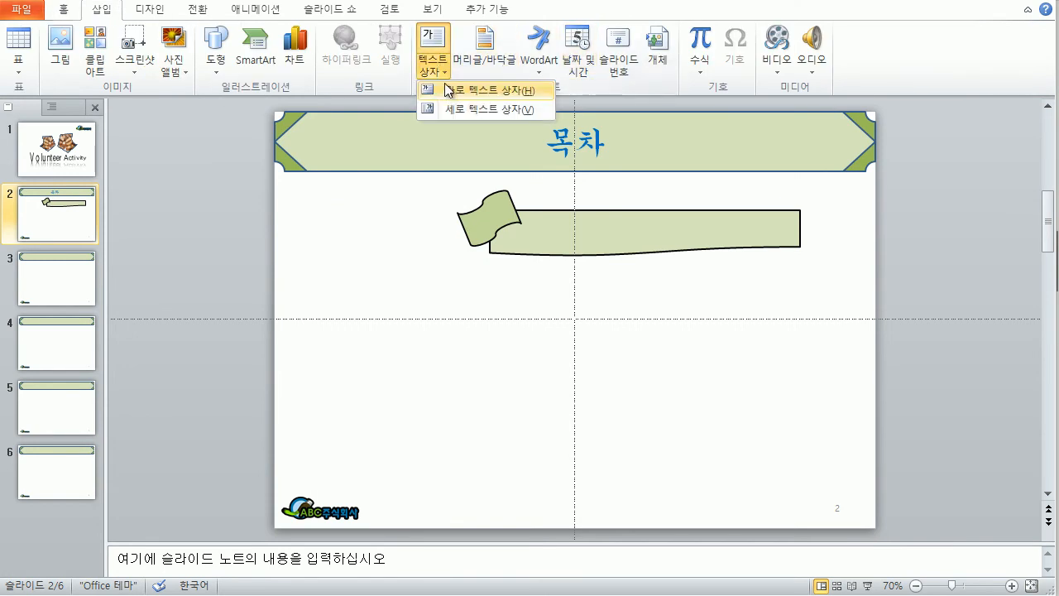
left_click(450, 90)
left_click_drag(472, 276, 497, 309)
type("1")
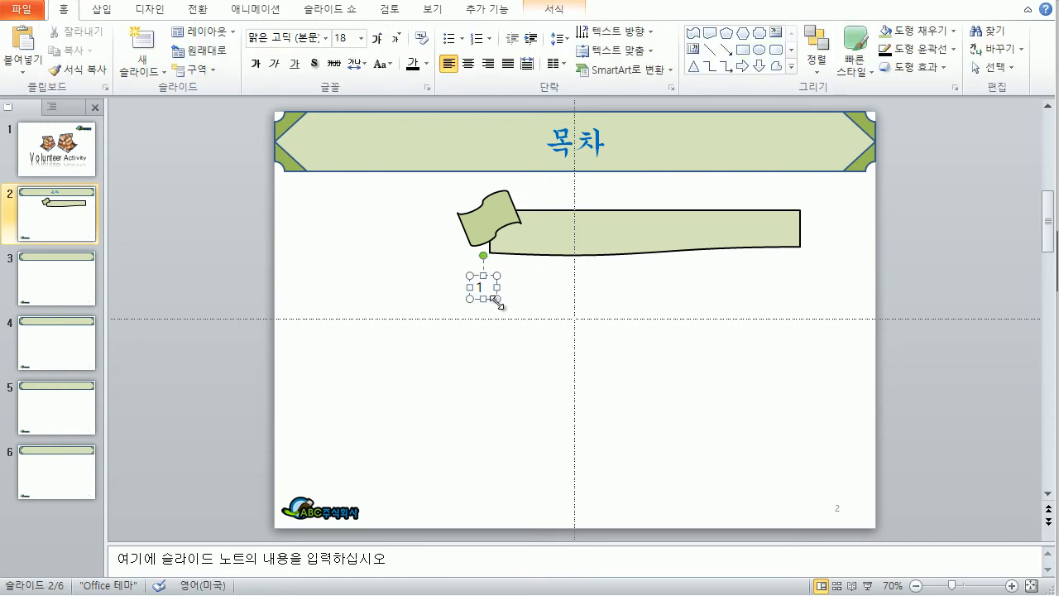
key("ctrl+e")
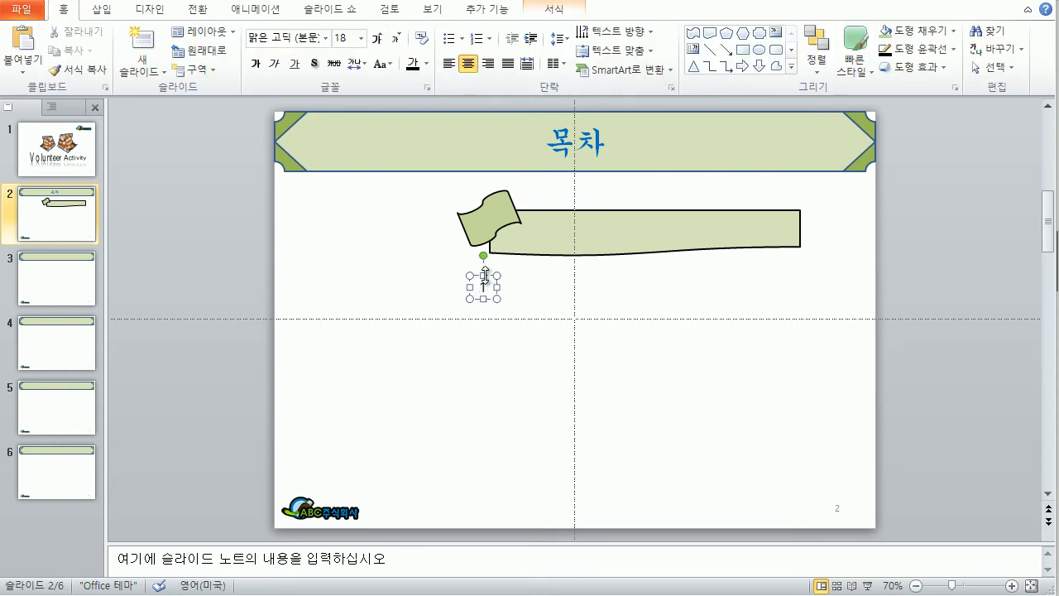
left_click_drag(487, 276, 495, 207)
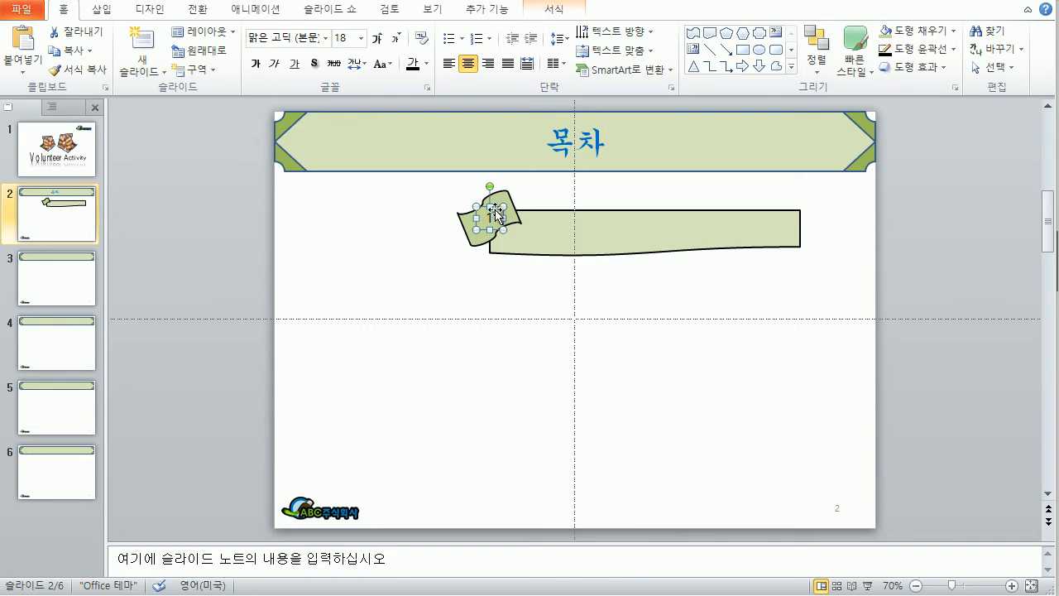
Step: Set the flag, bar and number 1 to 굴림 font at size 24, then reselect the whole banner
left_click(417, 186)
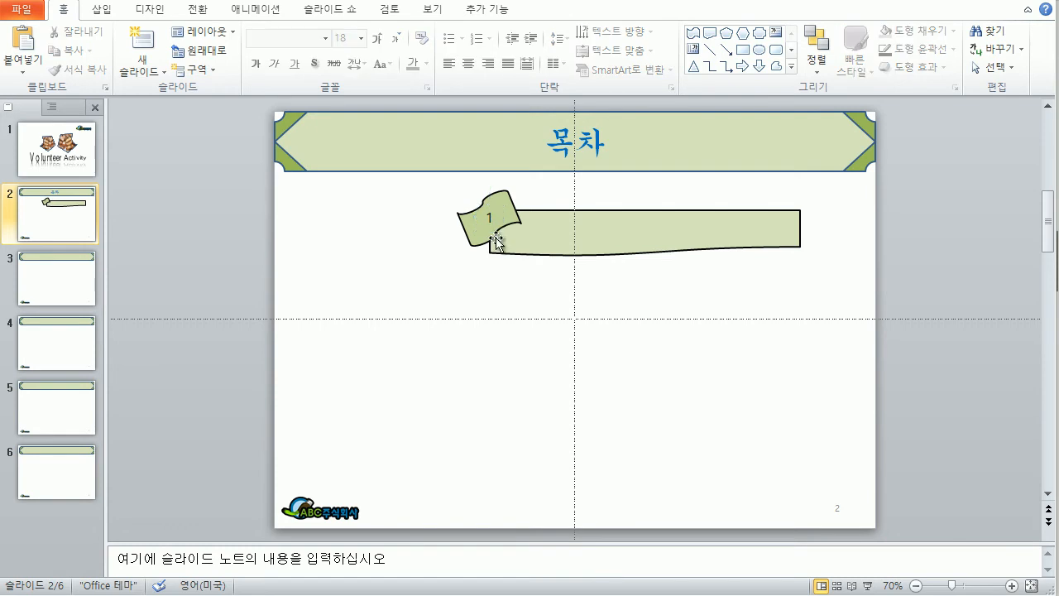
left_click_drag(427, 191, 832, 275)
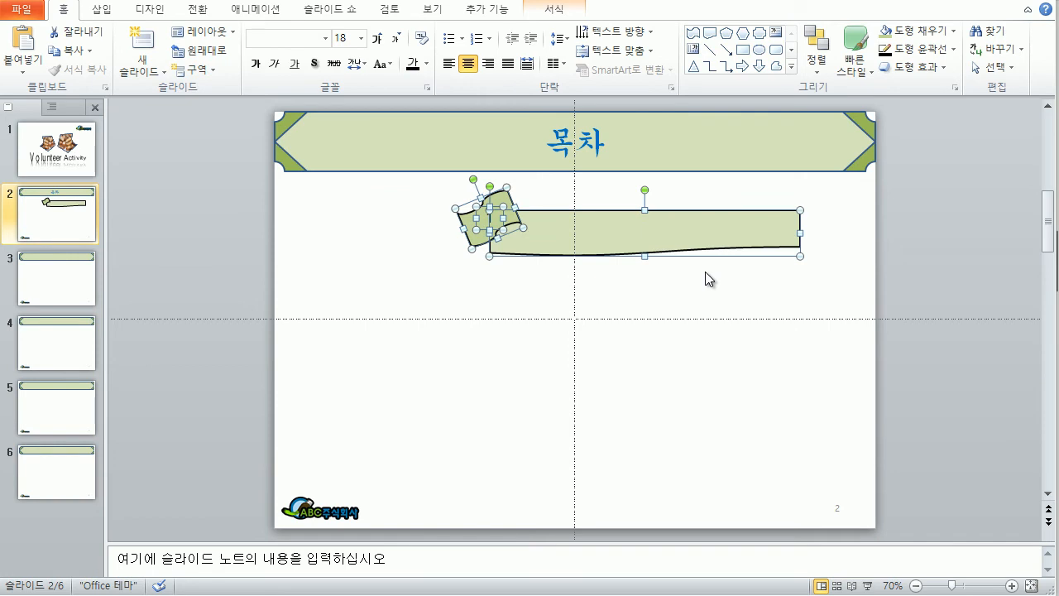
left_click(268, 43)
type("굴림")
key("Return")
left_click(341, 39)
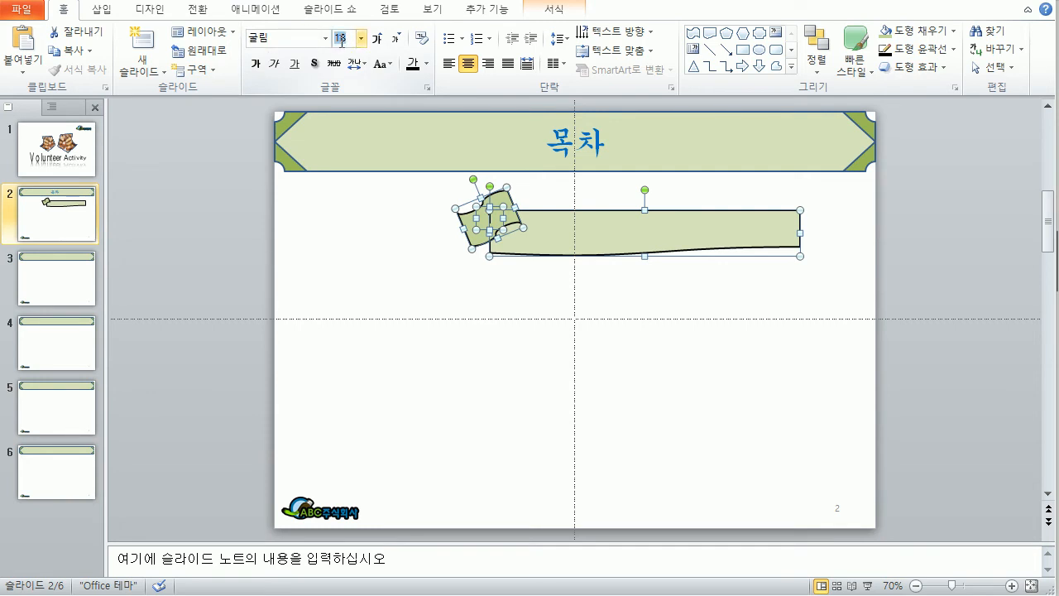
type("24")
key("Return")
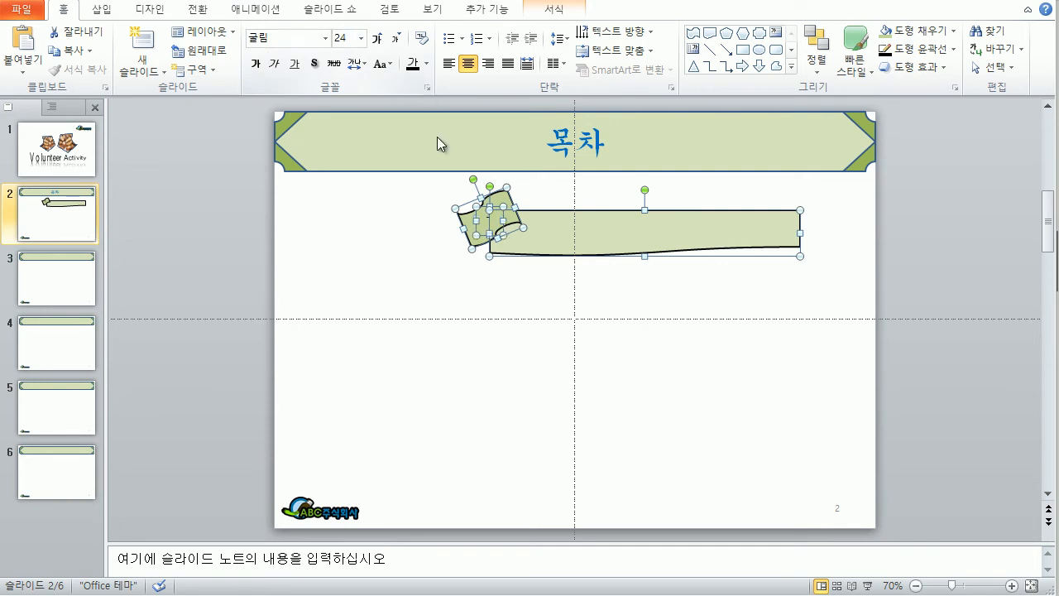
left_click(494, 280)
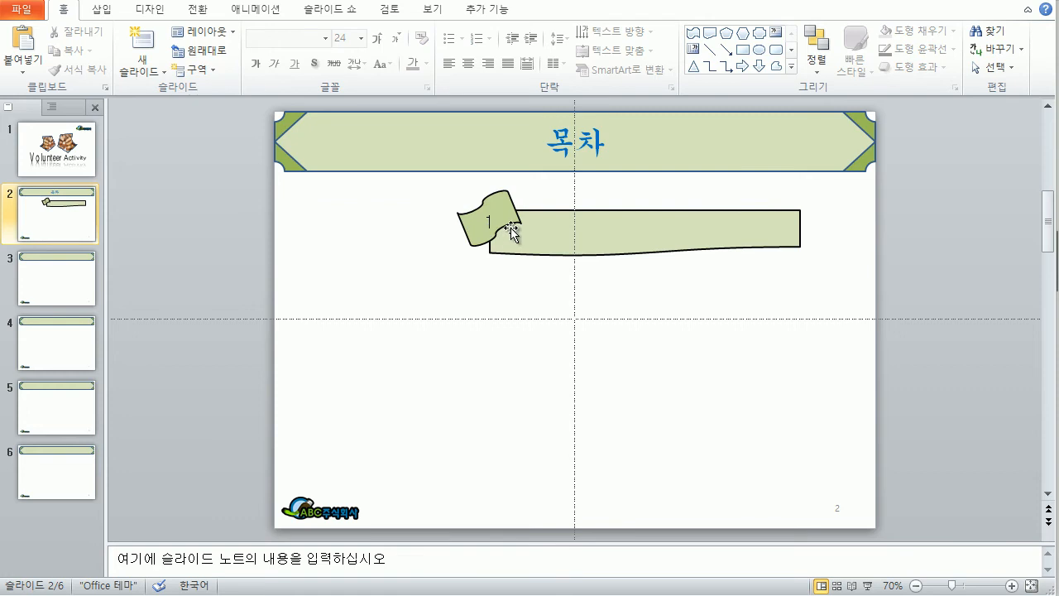
left_click_drag(429, 195, 803, 269)
left_click_drag(422, 185, 849, 275)
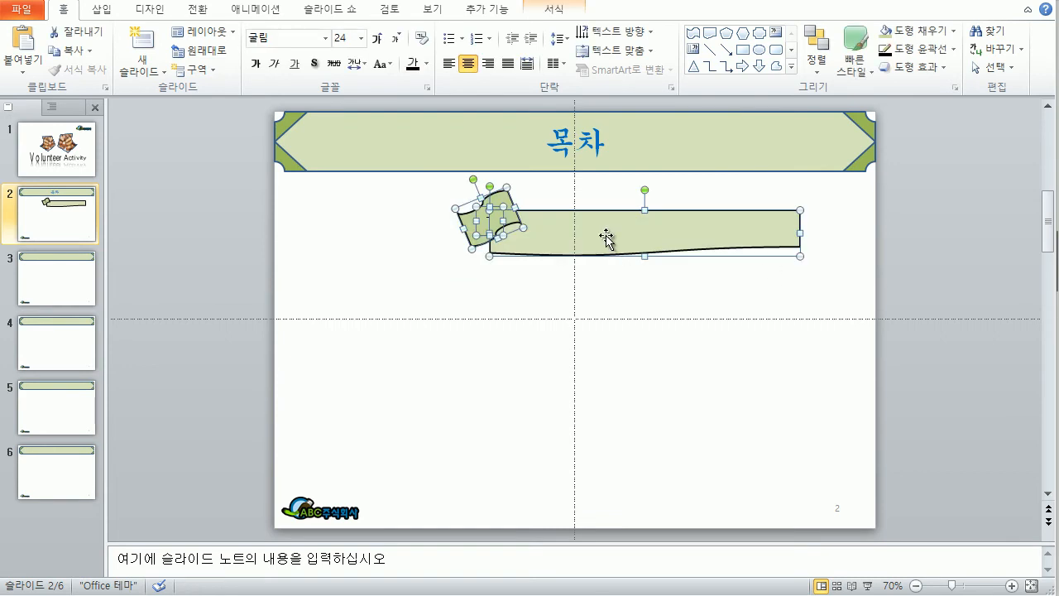
Step: Copy the banner down the slide and nudge the lower three banners down slightly
left_click_drag(607, 236, 614, 442)
left_click(824, 449)
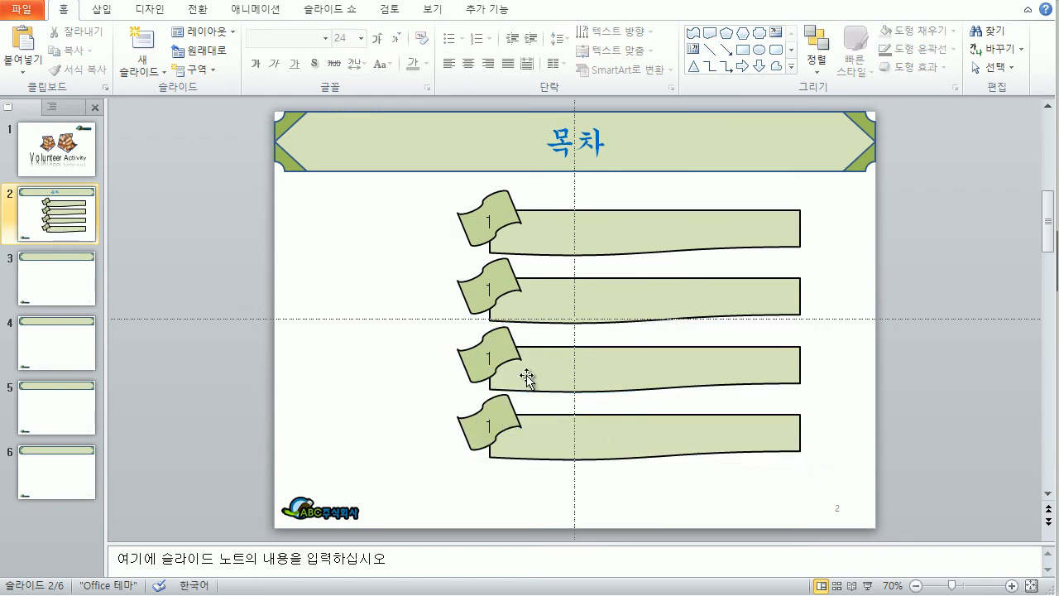
left_click_drag(408, 251, 861, 480)
left_click(377, 265)
left_click_drag(392, 243, 847, 491)
key("Down")
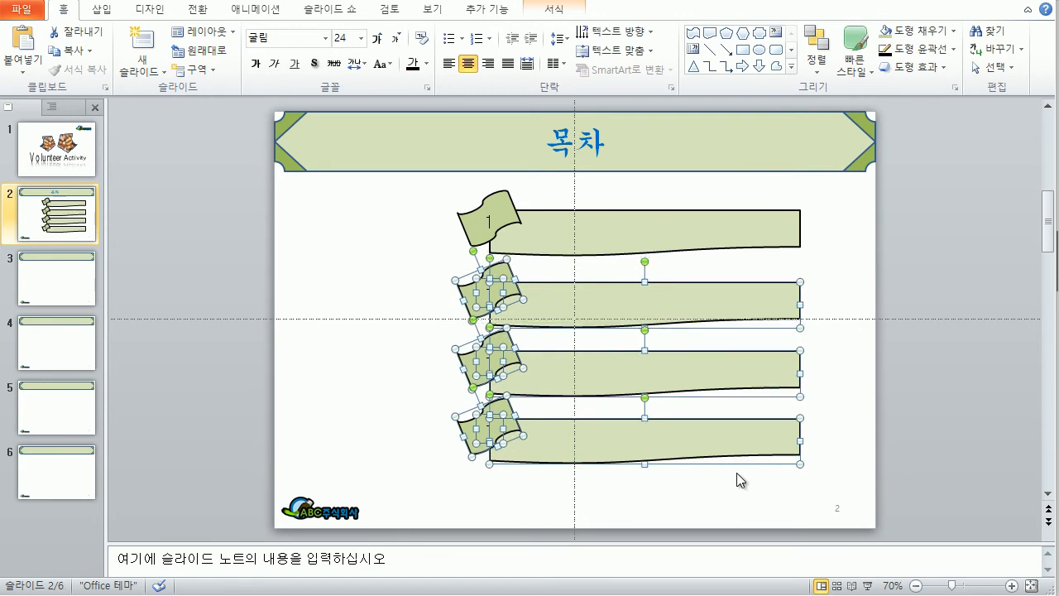
Step: Nudge the bottom banner down slightly so the four banners are evenly spaced
left_click(369, 362)
left_click_drag(414, 323, 843, 484)
left_click(406, 403)
left_click_drag(407, 403, 826, 501)
left_click_drag(416, 392, 839, 487)
key("Down")
left_click(833, 389)
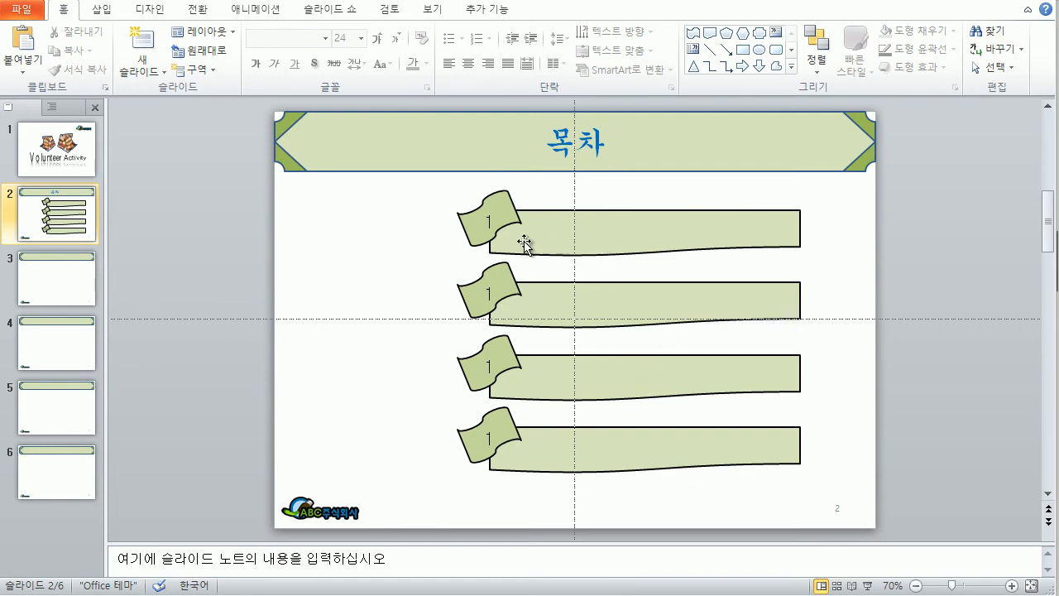
Step: Renumber the second, third and fourth flags to 2, 3 and 4
double_click(490, 291)
type("2")
double_click(492, 365)
type("3")
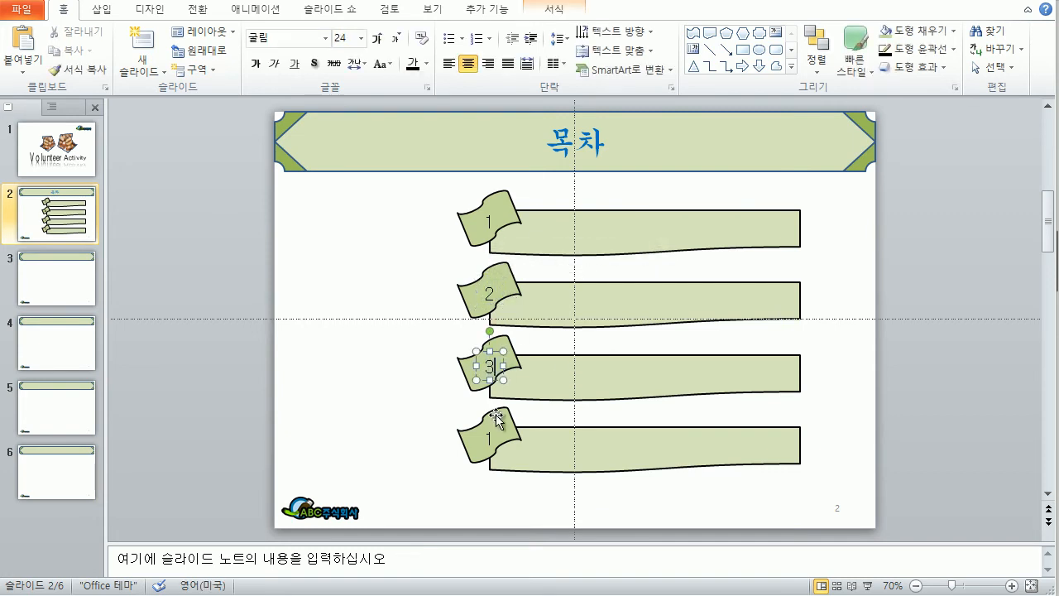
double_click(495, 439)
type("4")
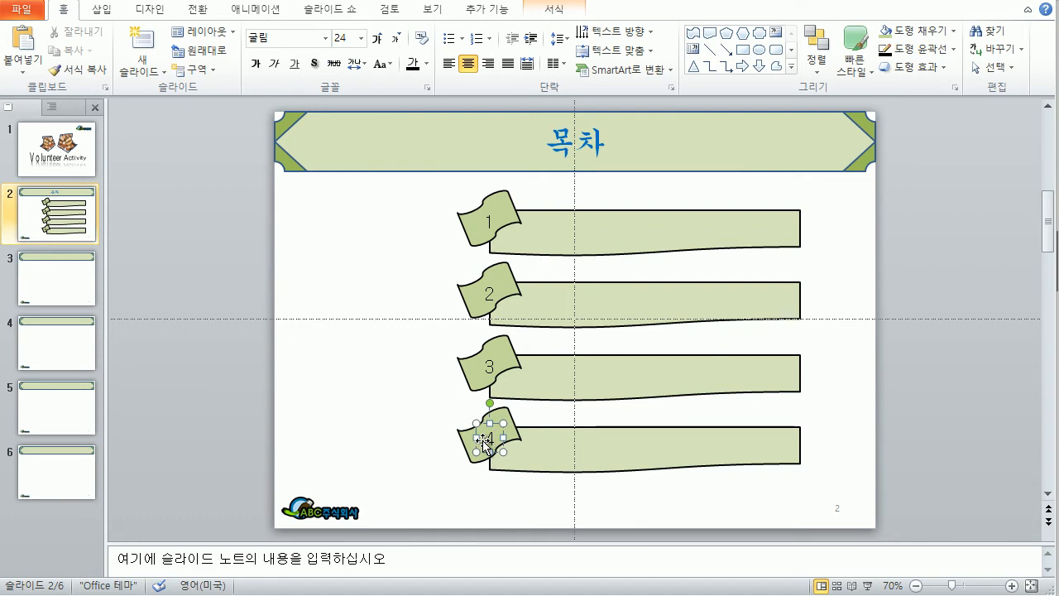
Step: Title the bars 자원봉사란?, 자원봉사의 종류, 자원봉사 통계 and 자원봉사의 특성과 가치
left_click(611, 242)
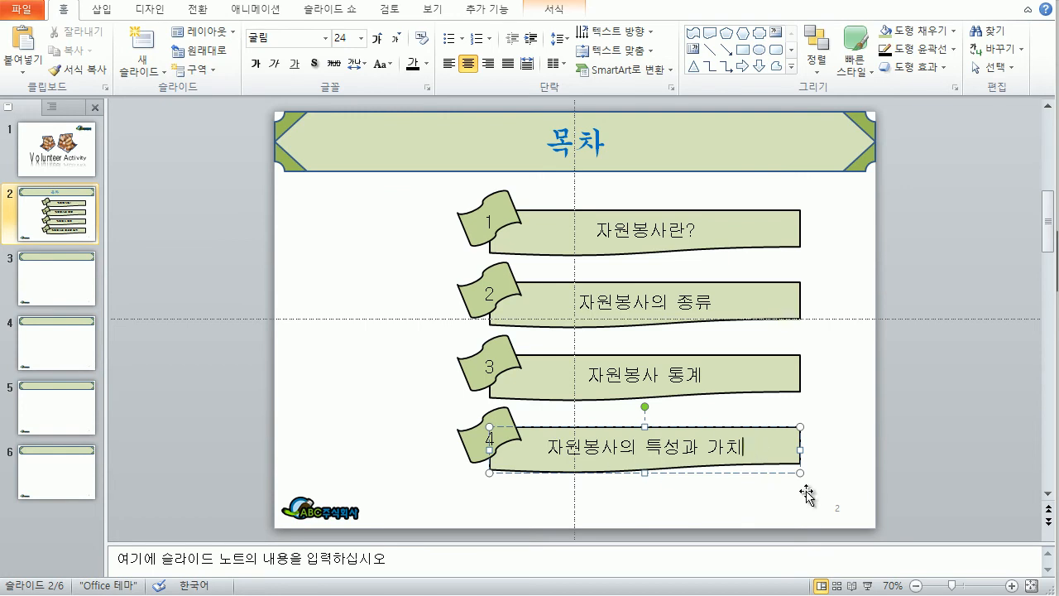
left_click(733, 498)
left_click(863, 441)
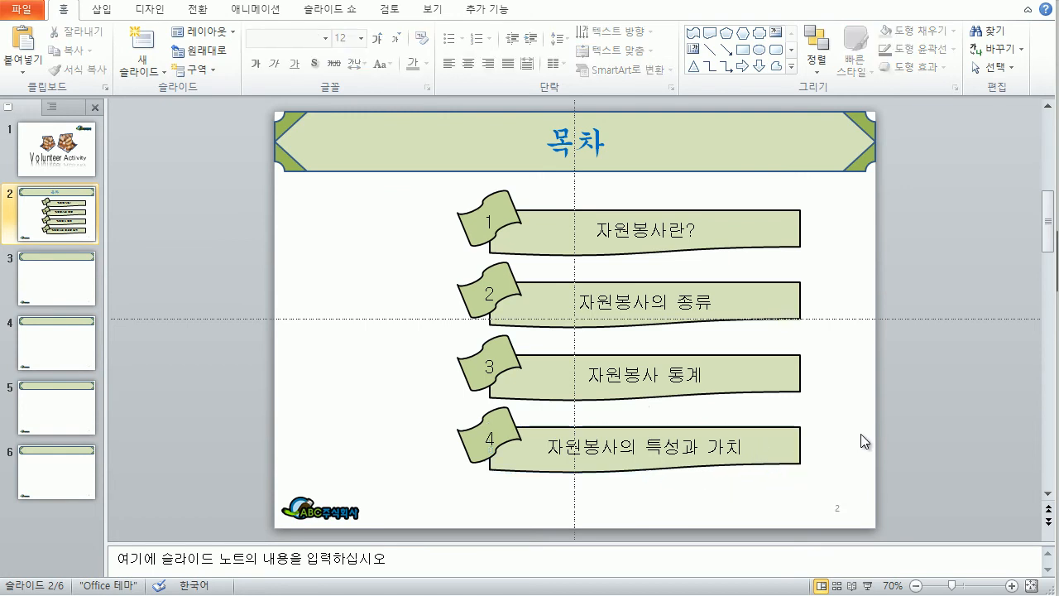